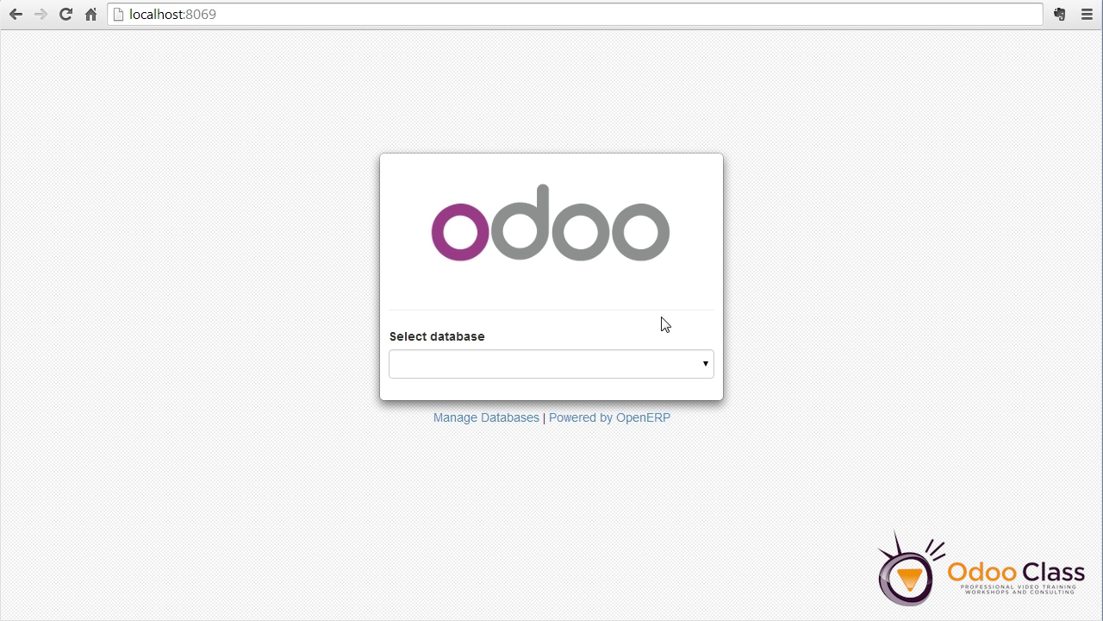
Open the Create a New Database form from the login page's Manage Databases link
{"action": "left_click", "coordinate": [514, 418]}
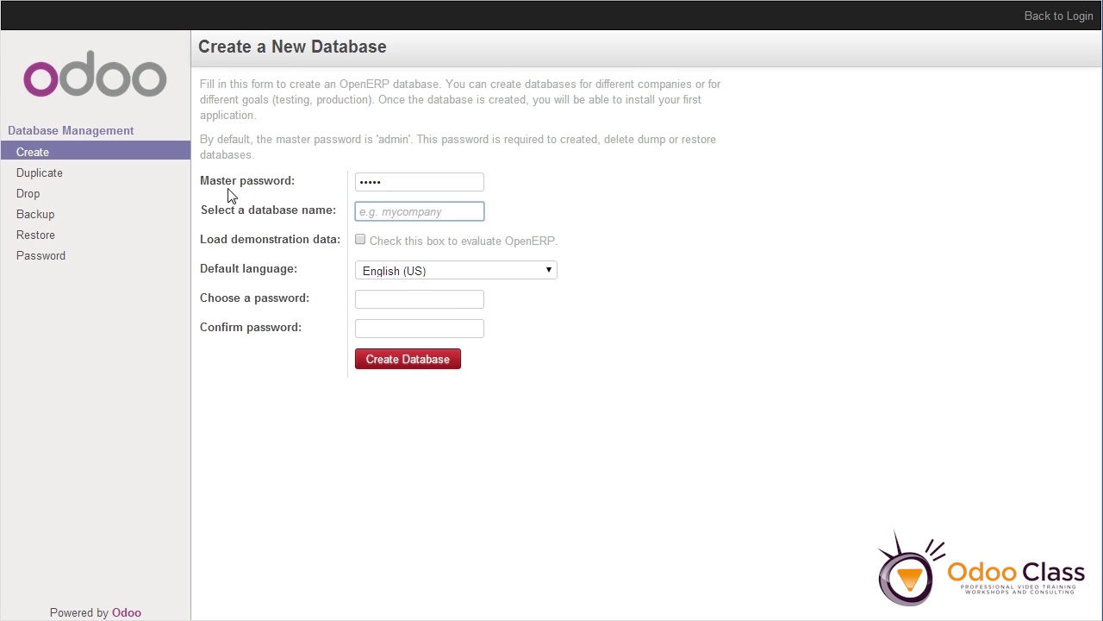
Create the OddsAndEnds database with the master password and a confirmed admin password
{"action": "left_click_drag", "start_coordinate": [403, 183], "coordinate": [331, 179]}
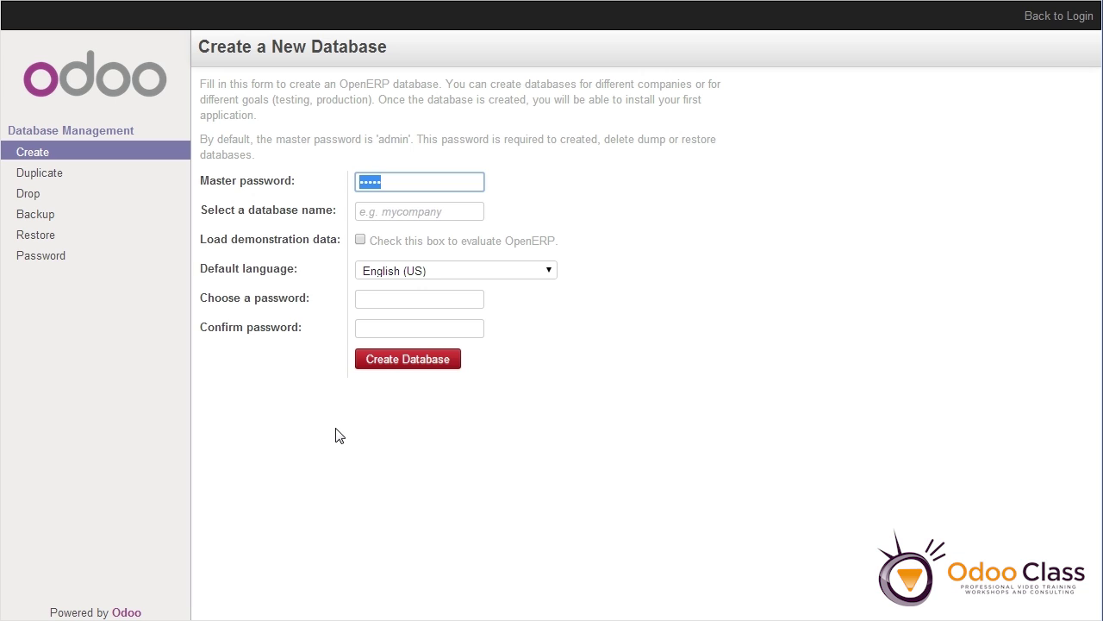
{"action": "key", "text": "ctrl+v"}
{"action": "key", "text": "Tab"}
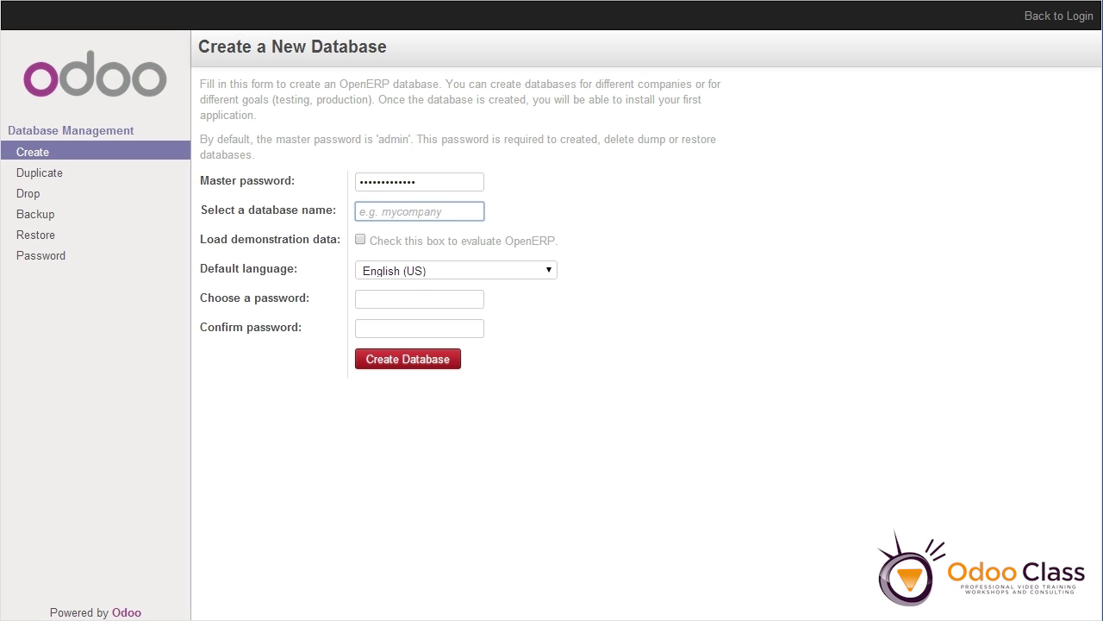
{"action": "type", "text": "OddsAndEnds"}
{"action": "left_click", "coordinate": [424, 299]}
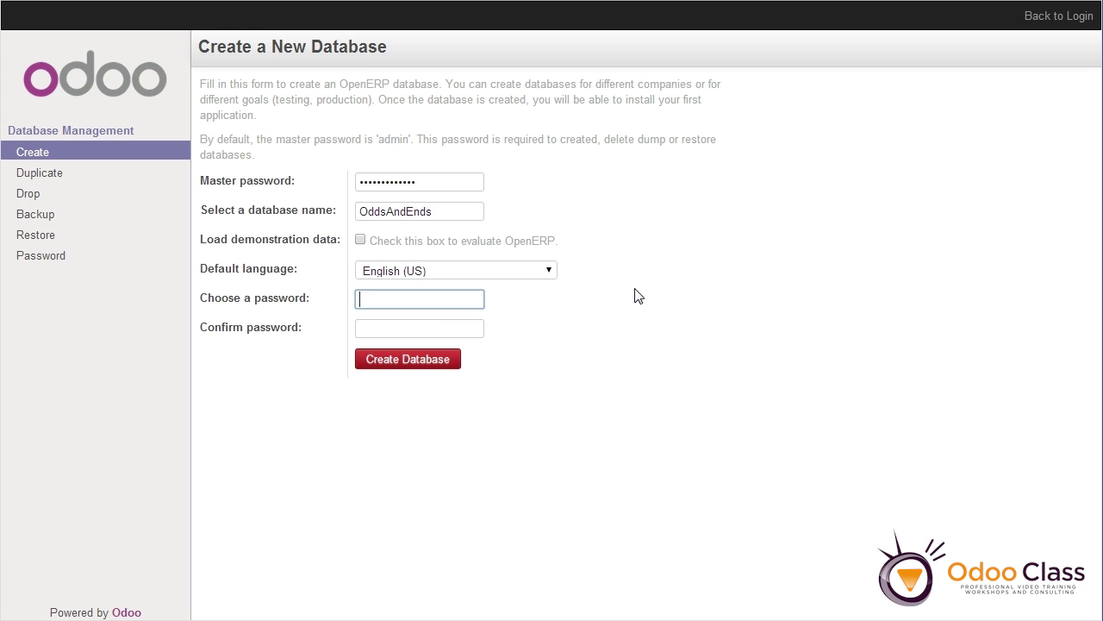
{"action": "type", "text": "odoo"}
{"action": "key", "text": "Tab"}
{"action": "type", "text": "odoo"}
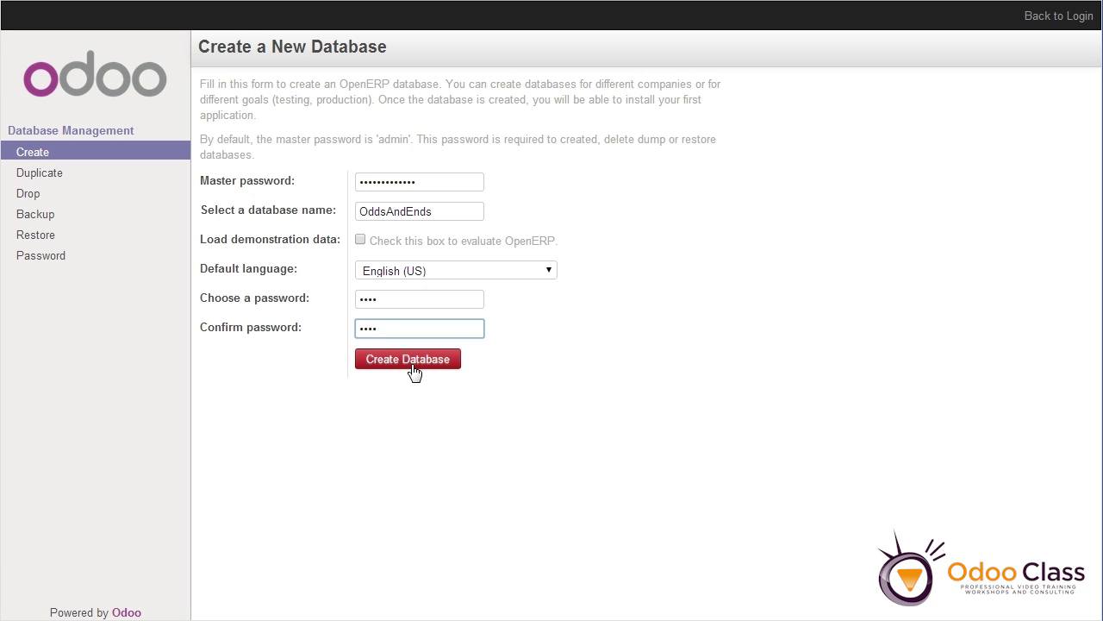
{"action": "left_click", "coordinate": [414, 369]}
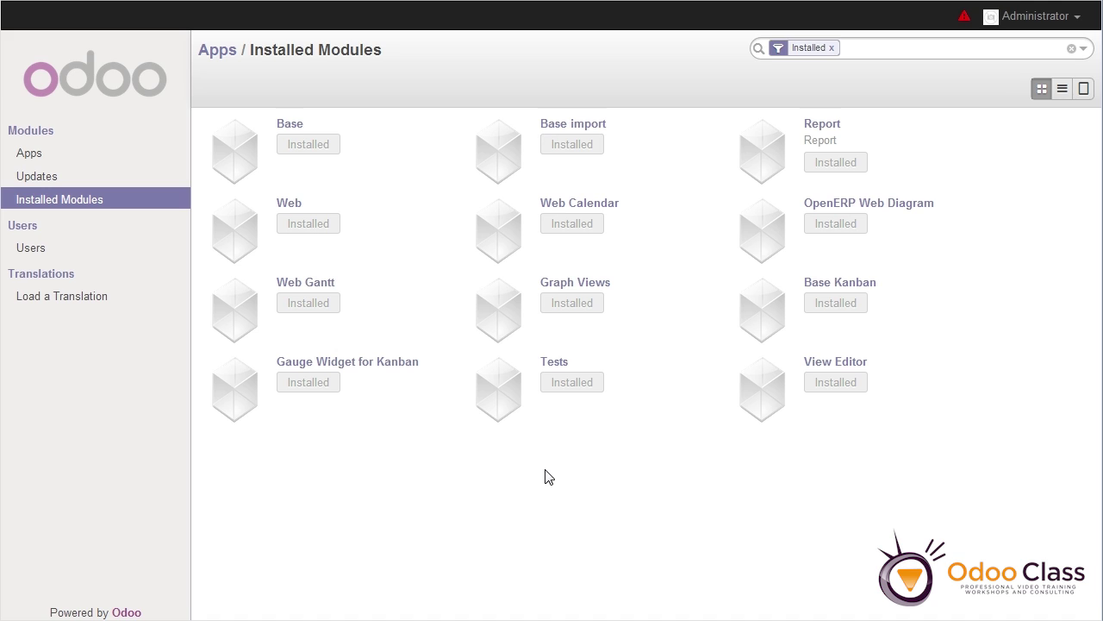
Clear the Installed filter so the module list shows every available app
{"action": "left_click", "coordinate": [846, 49]}
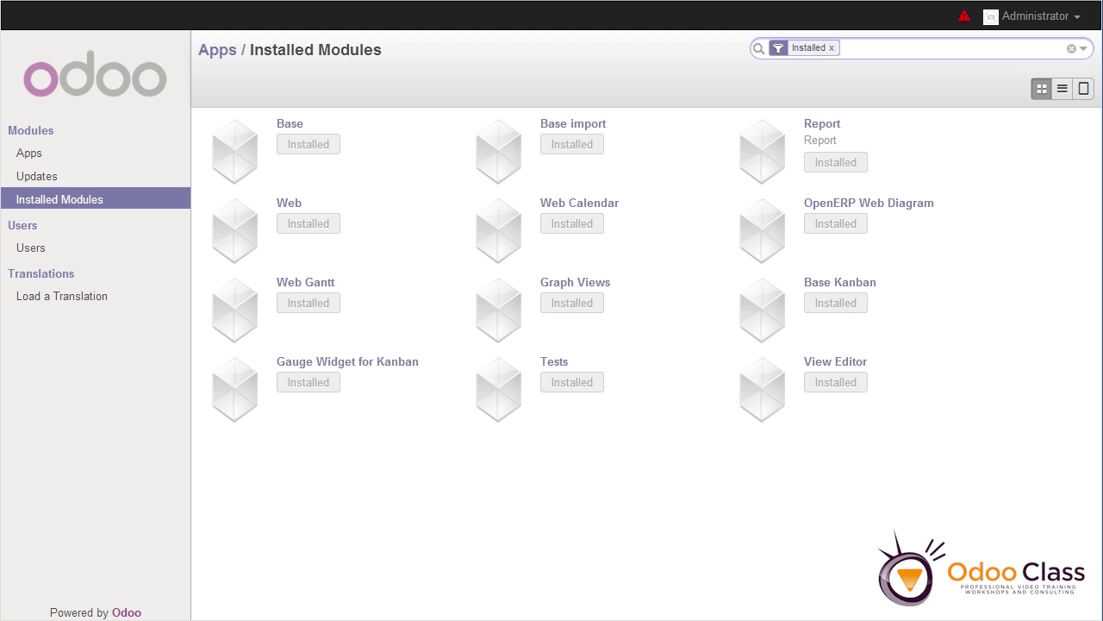
{"action": "left_click", "coordinate": [831, 48]}
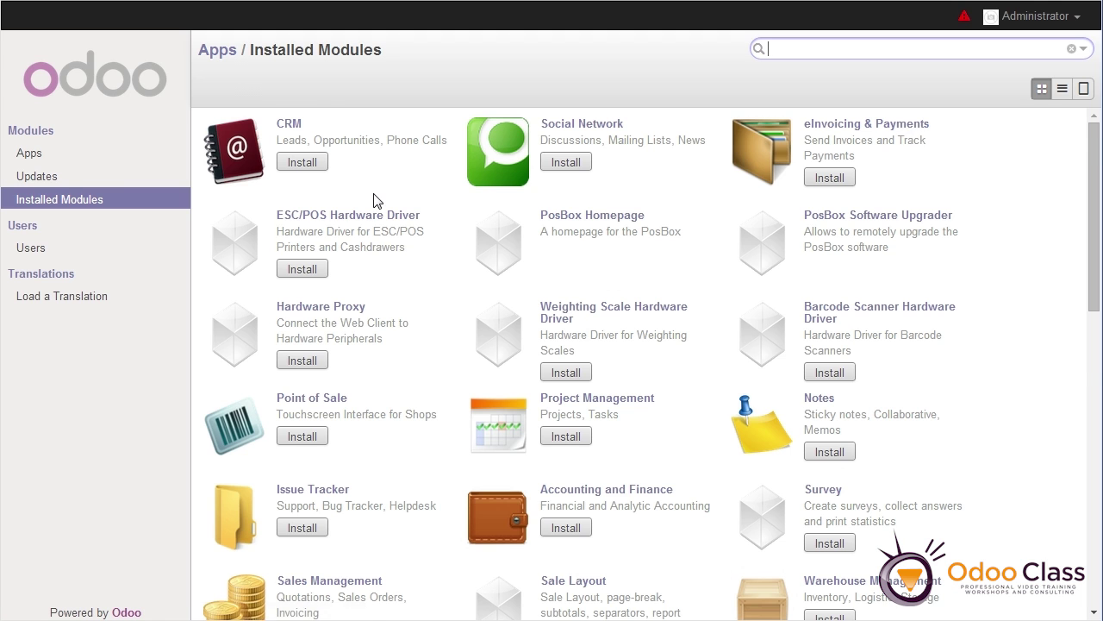
Install the Sales Management module from the full app list
{"action": "scroll", "coordinate": [374, 202], "scroll_direction": "down", "scroll_amount": 2}
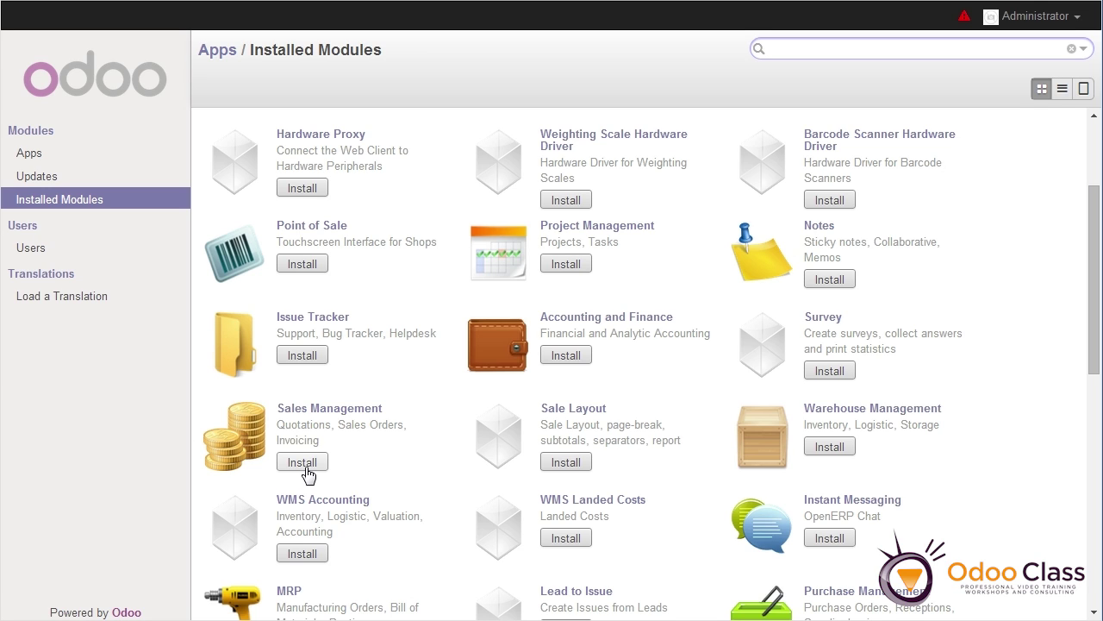
{"action": "left_click", "coordinate": [303, 463]}
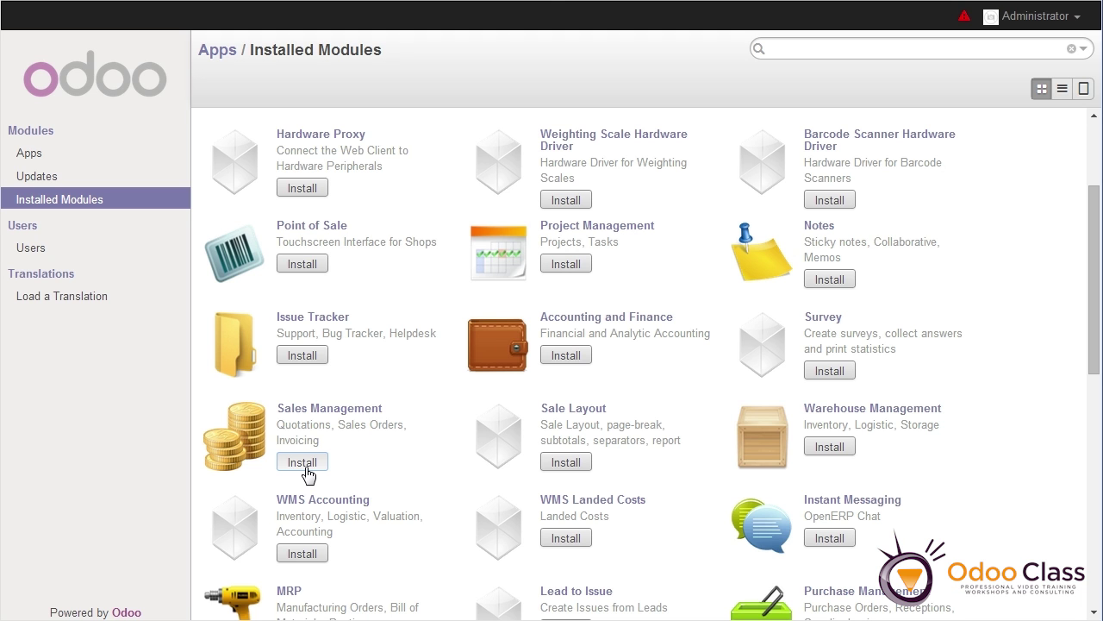
{"action": "left_click", "coordinate": [307, 473]}
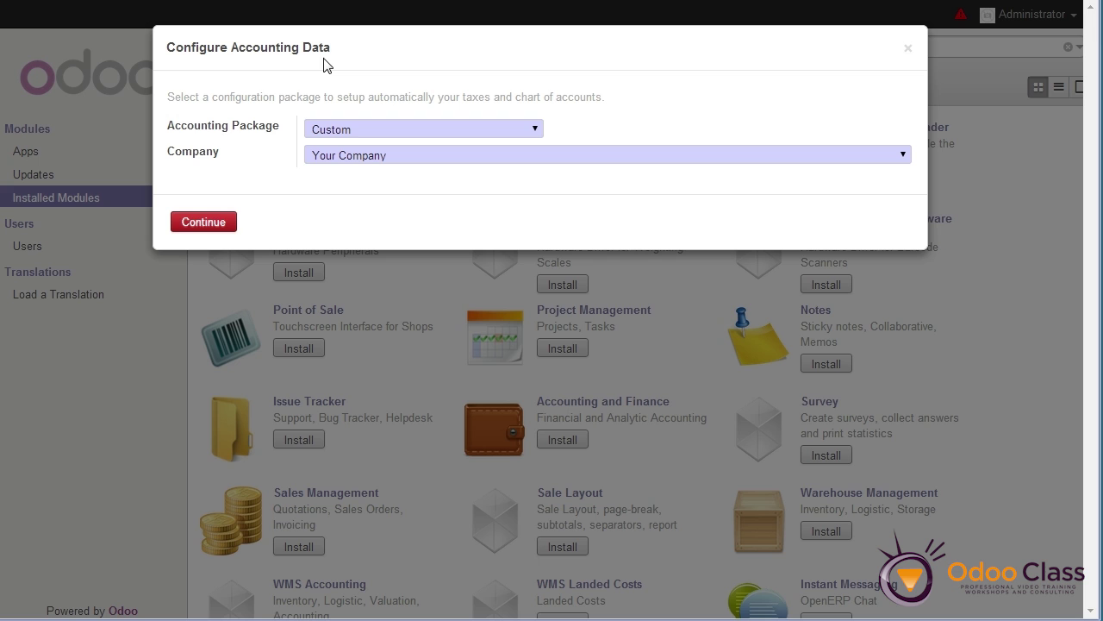
Choose United States - Chart of accounts as the accounting package for Your Company and continue
{"action": "left_click", "coordinate": [528, 132]}
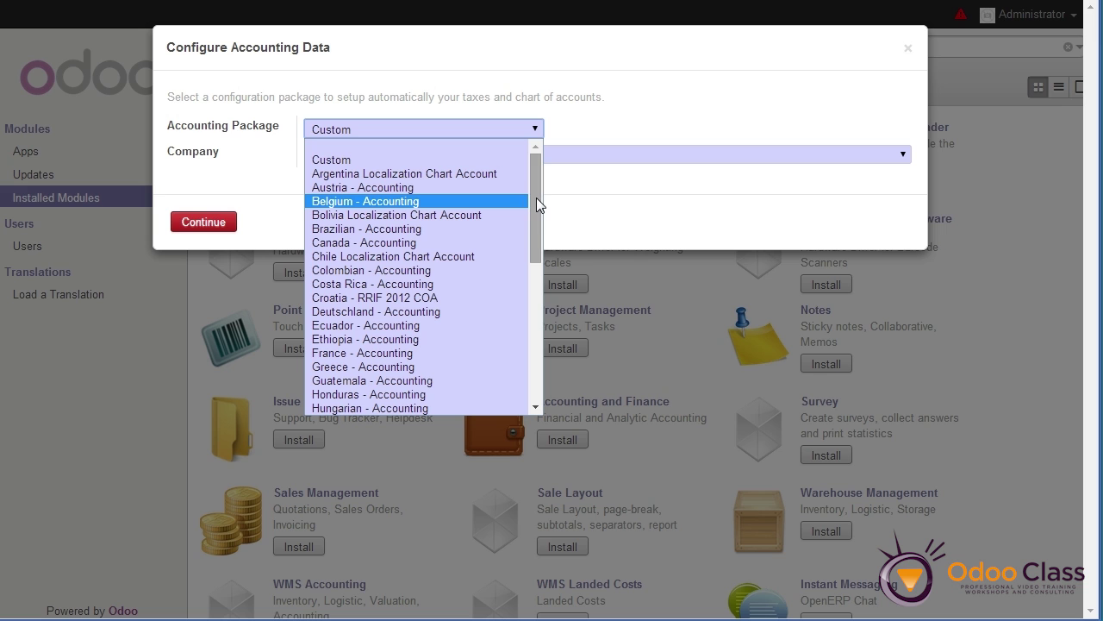
{"action": "left_click_drag", "start_coordinate": [536, 197], "coordinate": [561, 337]}
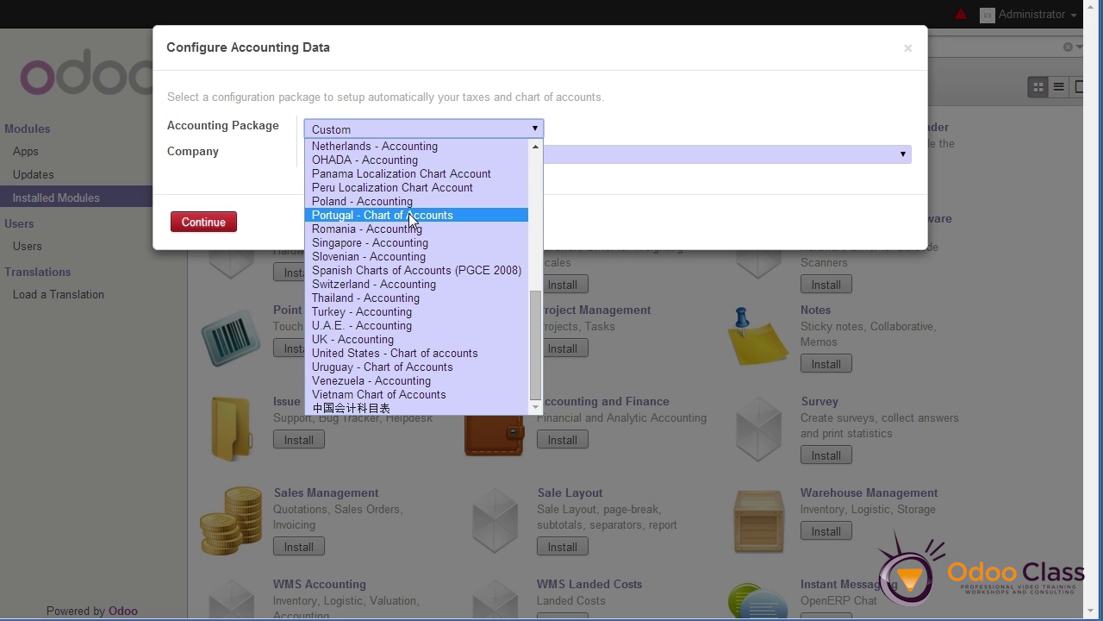
{"action": "mouse_move", "coordinate": [532, 347]}
{"action": "left_mouse_down"}
{"action": "mouse_move", "coordinate": [537, 200]}
{"action": "mouse_move", "coordinate": [539, 343]}
{"action": "left_mouse_up"}
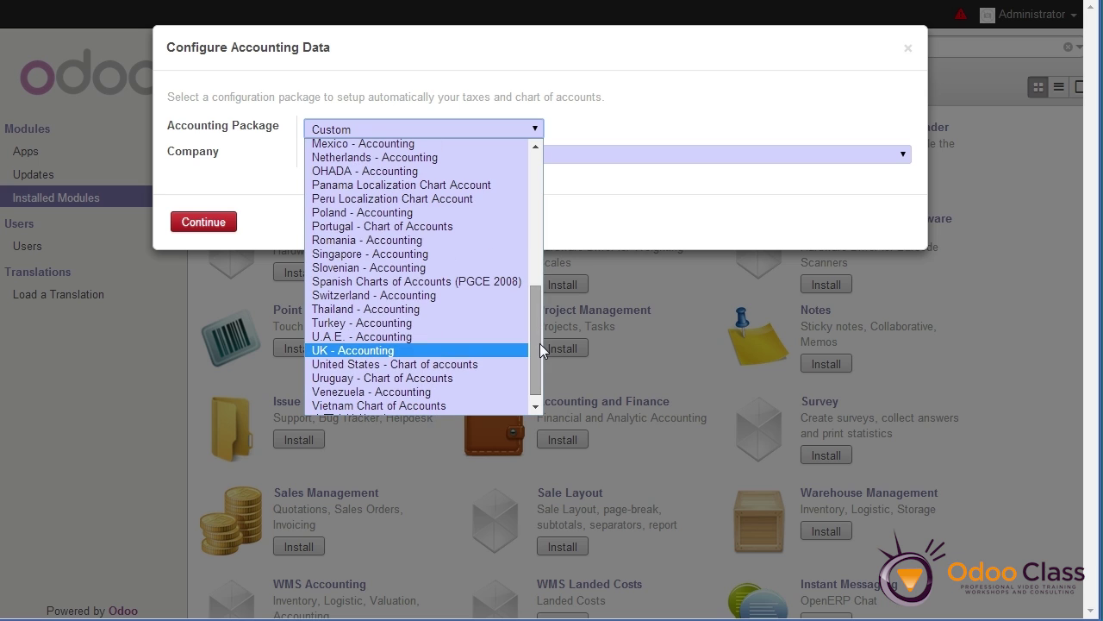
{"action": "left_click", "coordinate": [437, 365]}
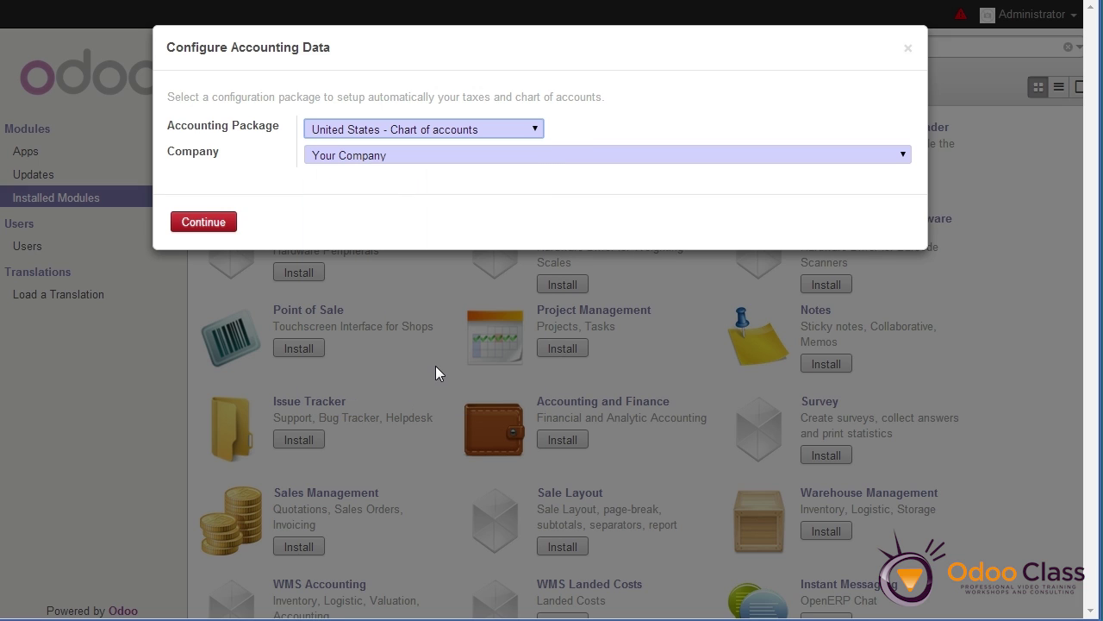
{"action": "left_click", "coordinate": [383, 155]}
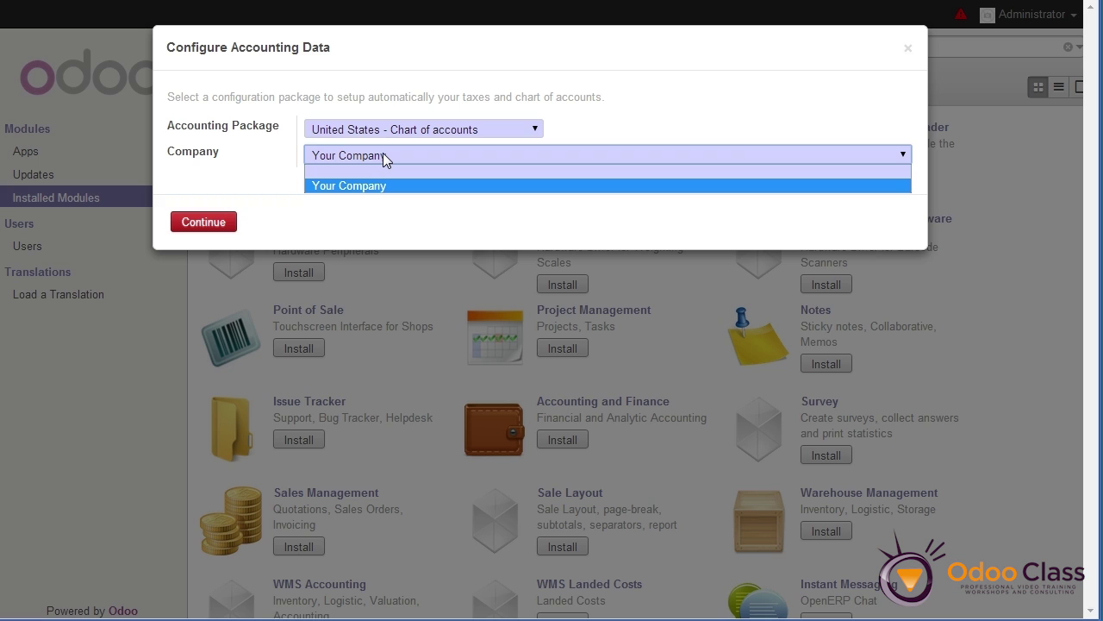
{"action": "left_click", "coordinate": [383, 156]}
{"action": "left_click", "coordinate": [379, 157]}
{"action": "left_click", "coordinate": [336, 163]}
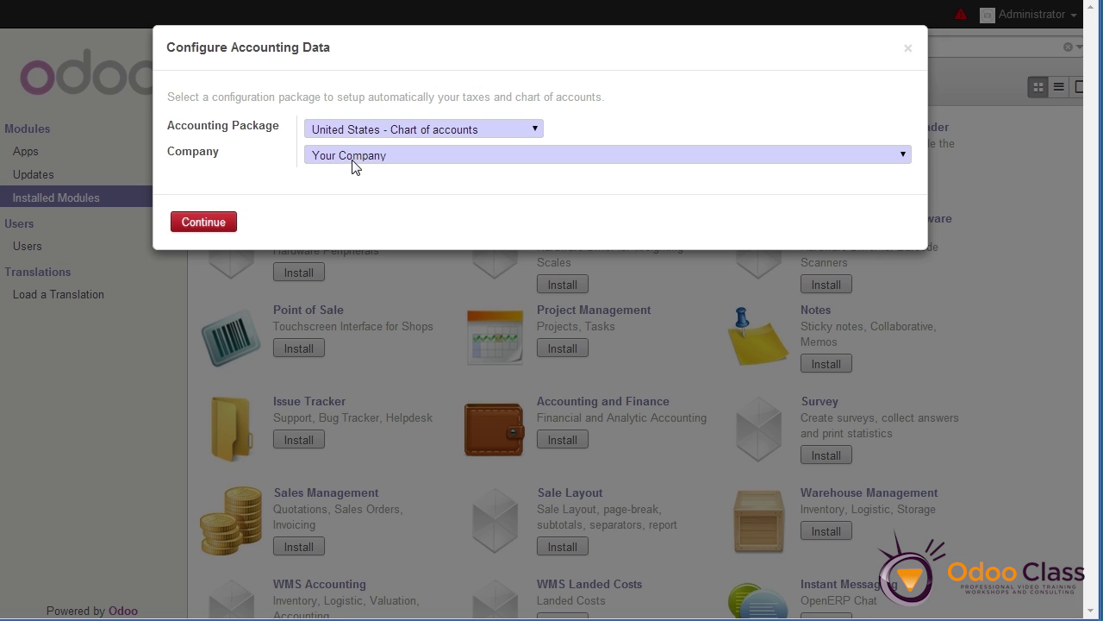
{"action": "left_click", "coordinate": [200, 224]}
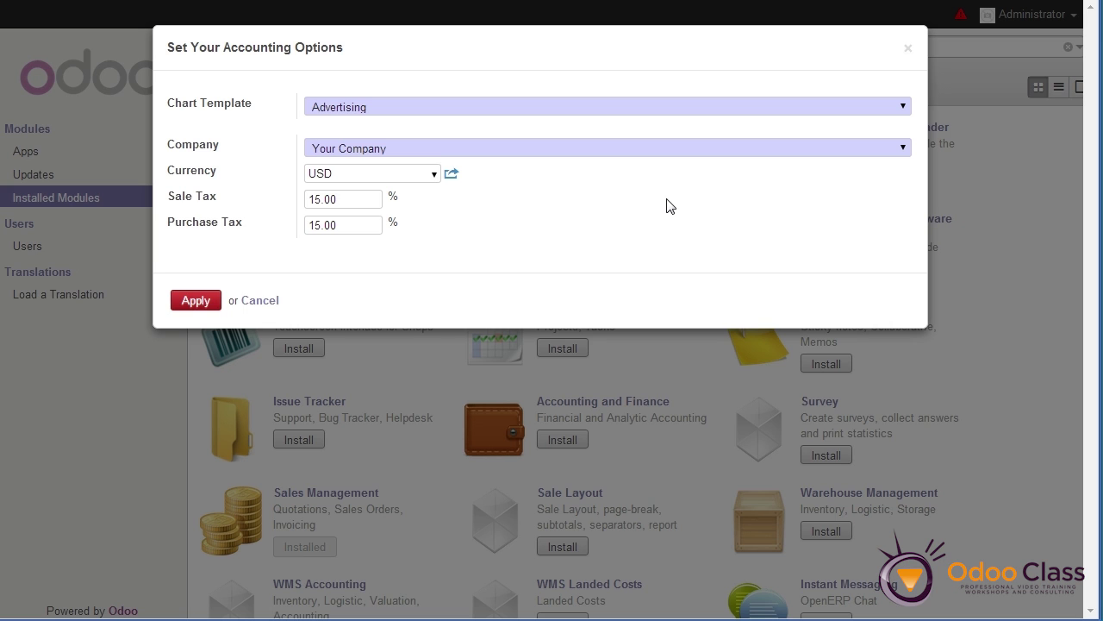
Apply the General Product-Based Business chart template with 8% sale and purchase taxes
{"action": "left_click", "coordinate": [884, 110]}
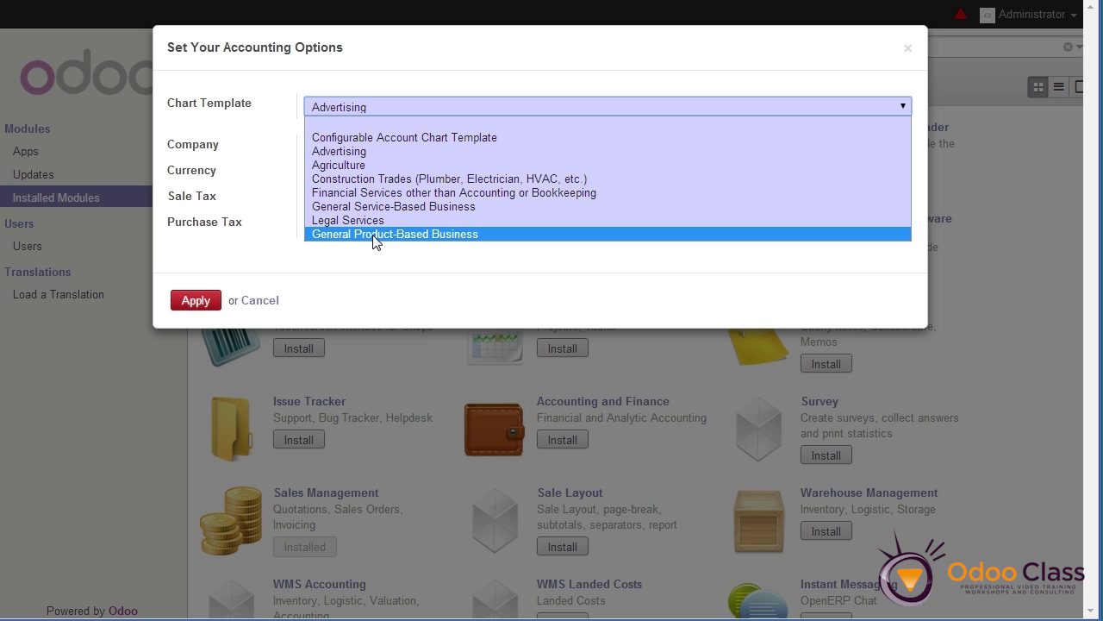
{"action": "left_click", "coordinate": [375, 234]}
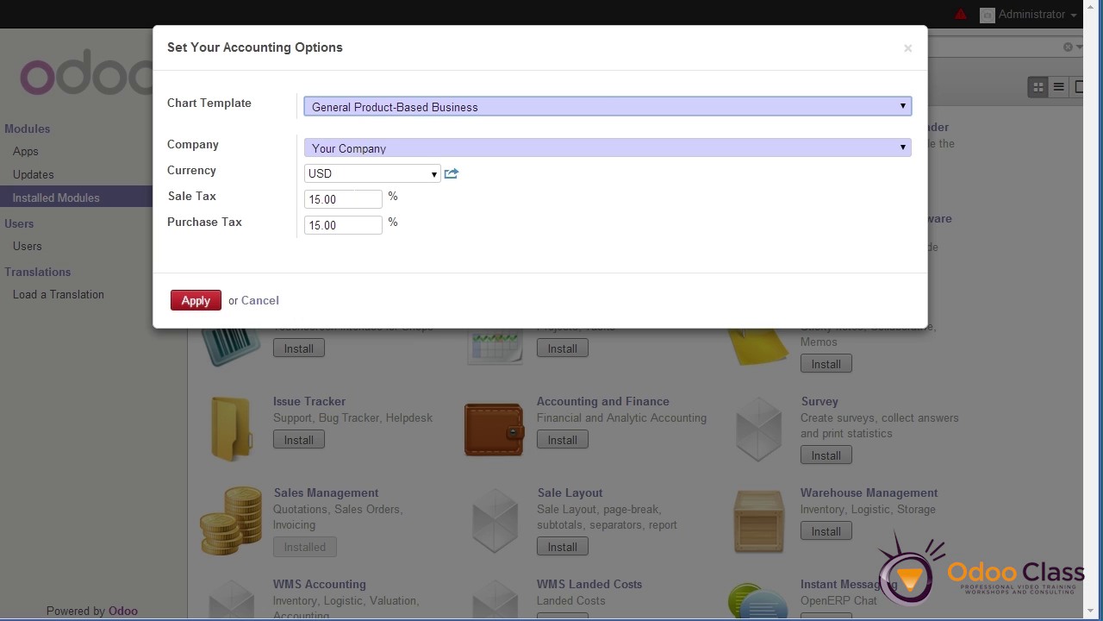
{"action": "left_click_drag", "start_coordinate": [356, 199], "coordinate": [279, 191]}
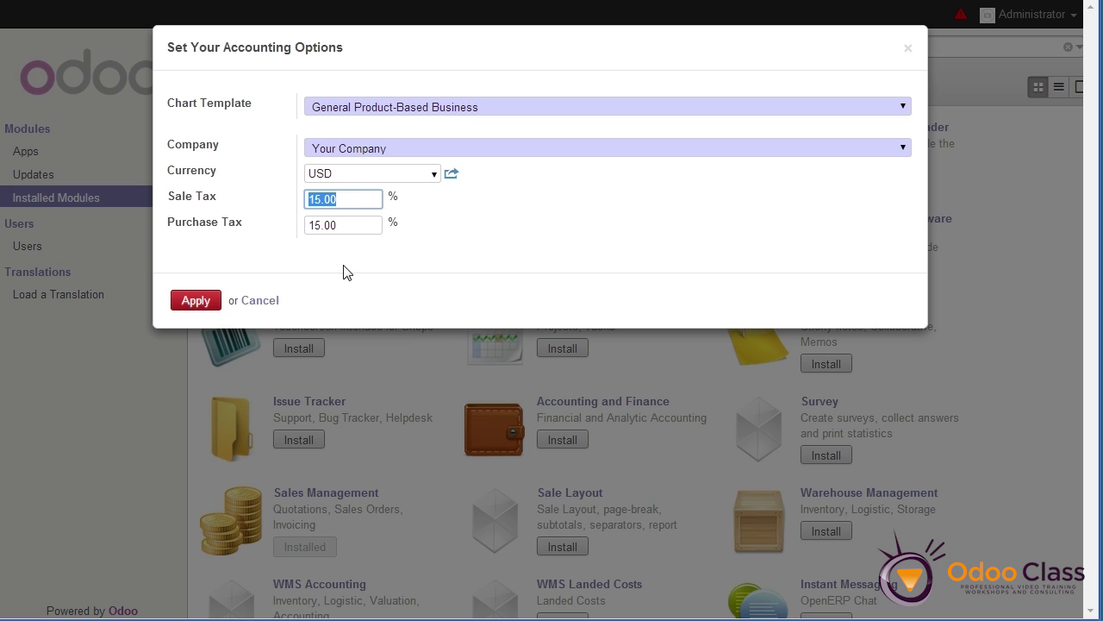
{"action": "type", "text": "8"}
{"action": "key", "text": "Tab"}
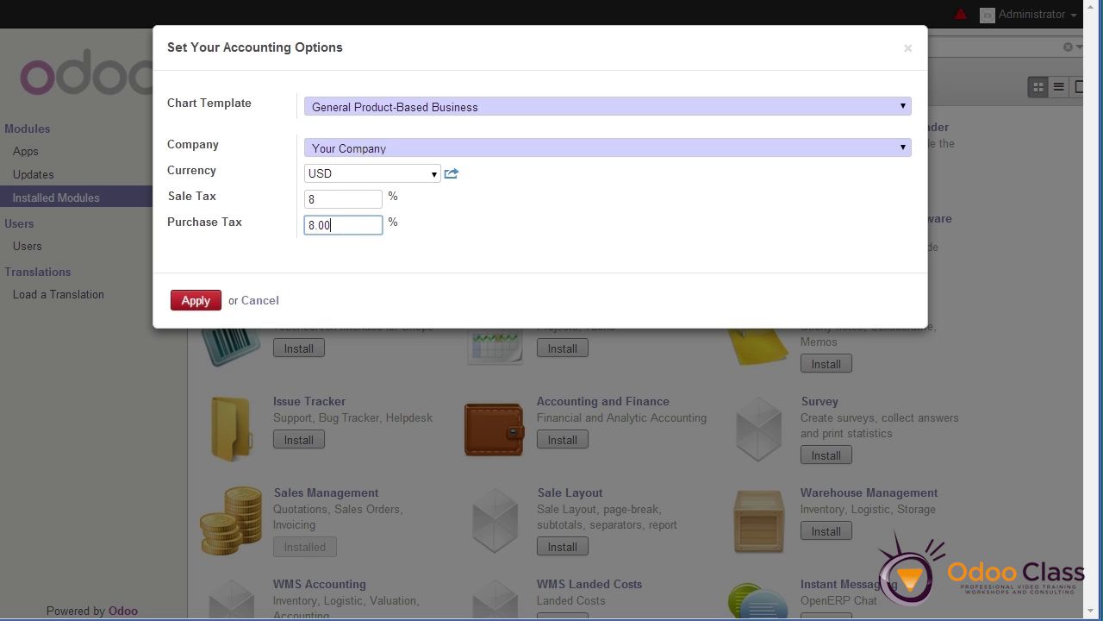
{"action": "left_click", "coordinate": [199, 298]}
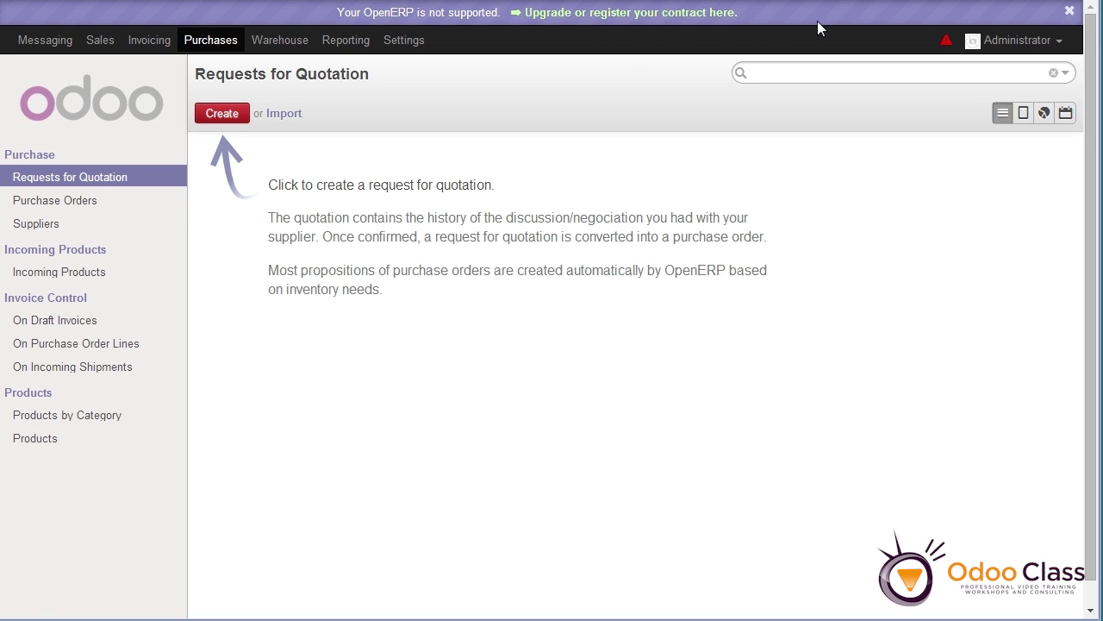
Dismiss the unsupported-version banner and go to Settings
{"action": "left_click", "coordinate": [1071, 13]}
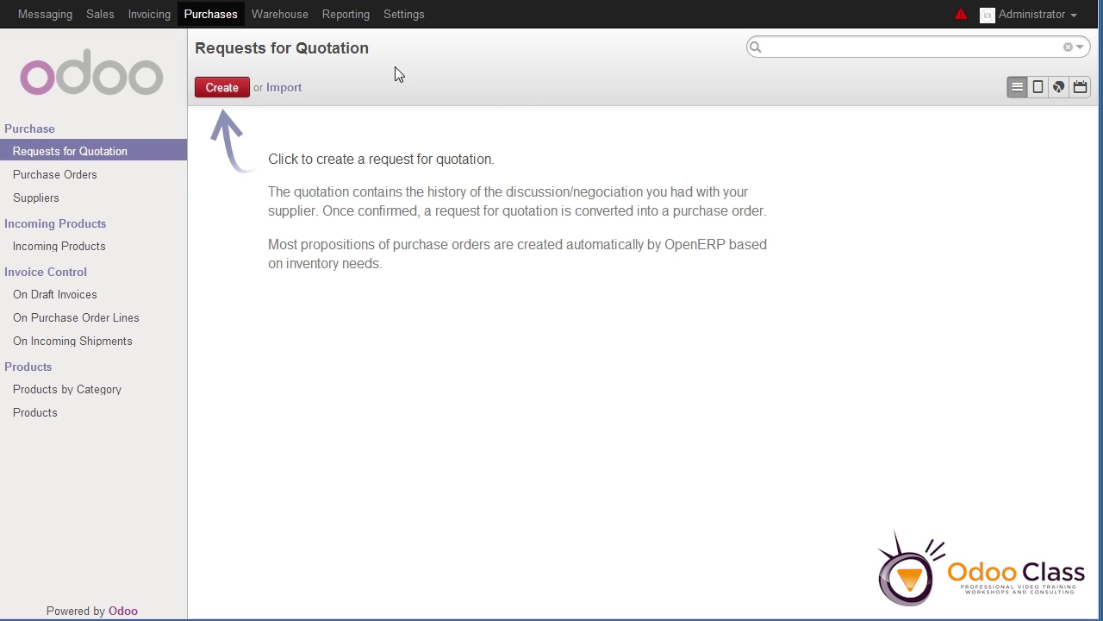
{"action": "left_click", "coordinate": [409, 21]}
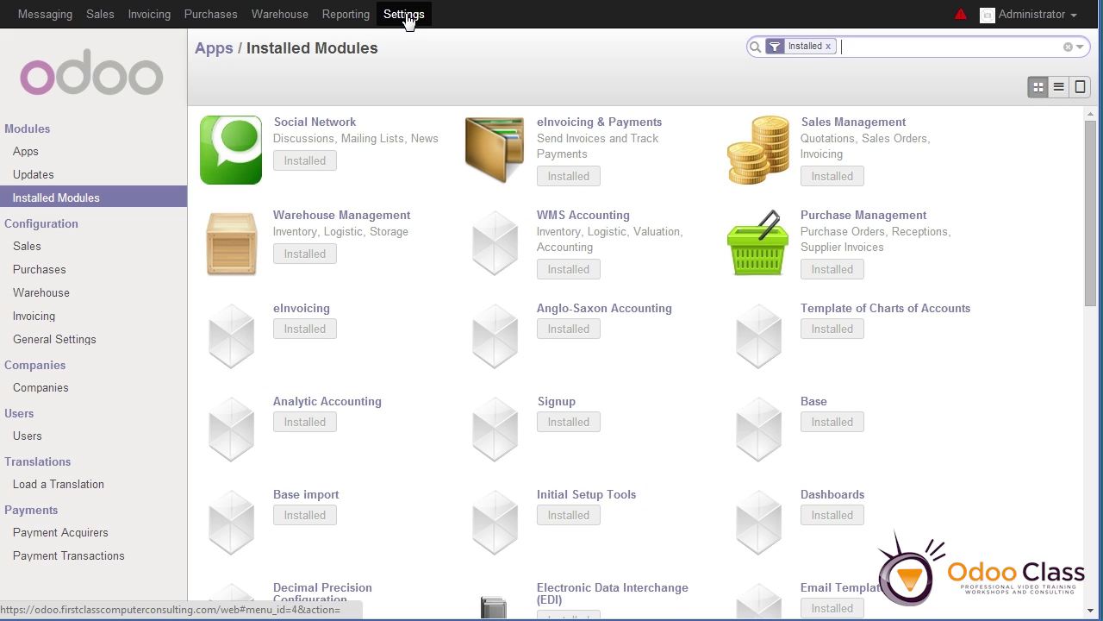
Open the Your Company record from the Companies list in Settings
{"action": "left_click", "coordinate": [28, 392]}
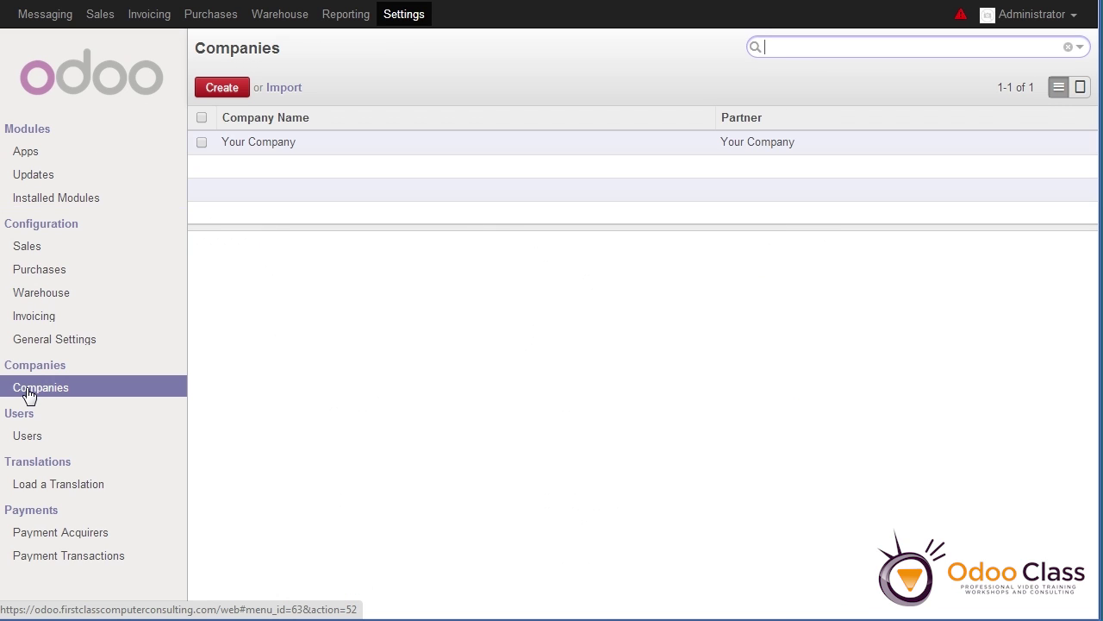
{"action": "left_click", "coordinate": [258, 147]}
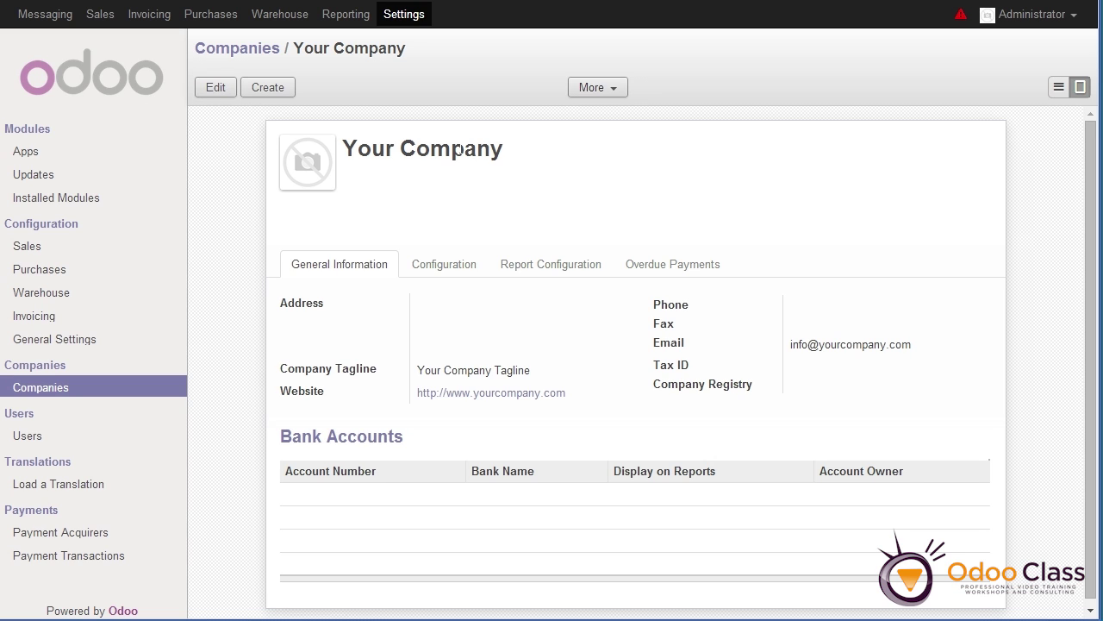
Edit the company record and rename Your Company to Odds & Ends
{"action": "left_click_drag", "start_coordinate": [425, 369], "coordinate": [431, 370]}
{"action": "left_click", "coordinate": [215, 88]}
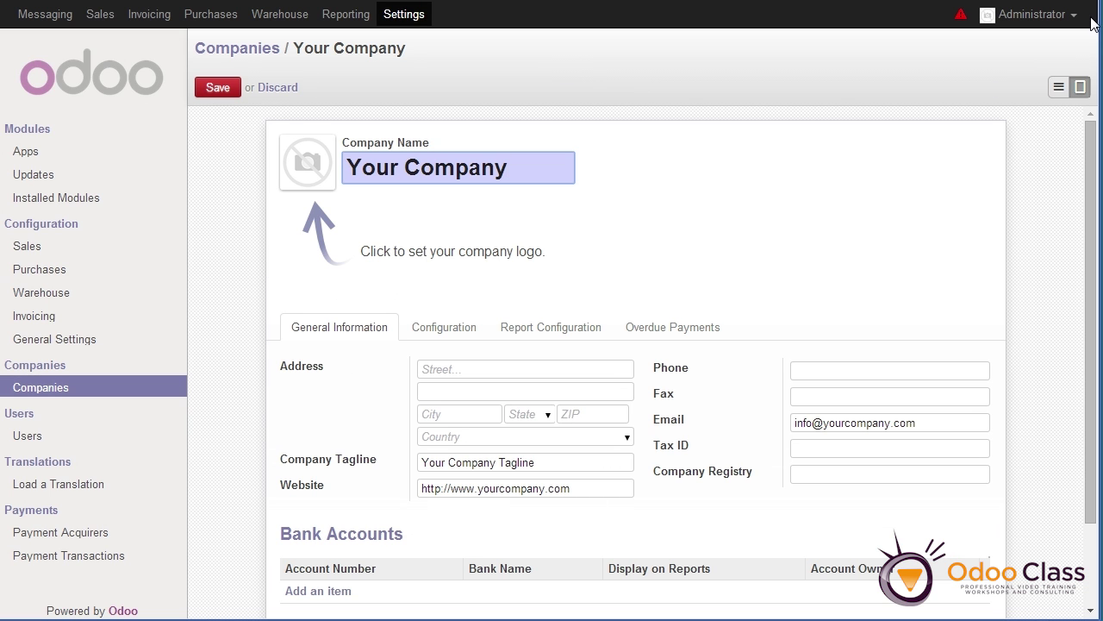
{"action": "left_click", "coordinate": [550, 166]}
{"action": "left_click_drag", "start_coordinate": [523, 167], "coordinate": [336, 169]}
{"action": "type", "text": "O"}
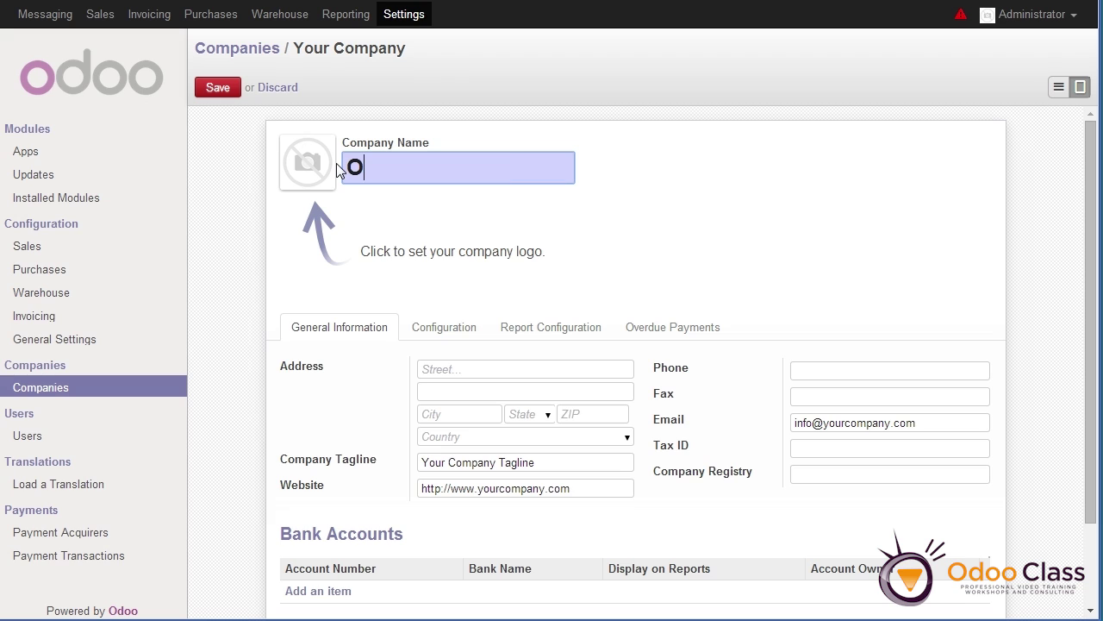
{"action": "type", "text": "dds & Ends"}
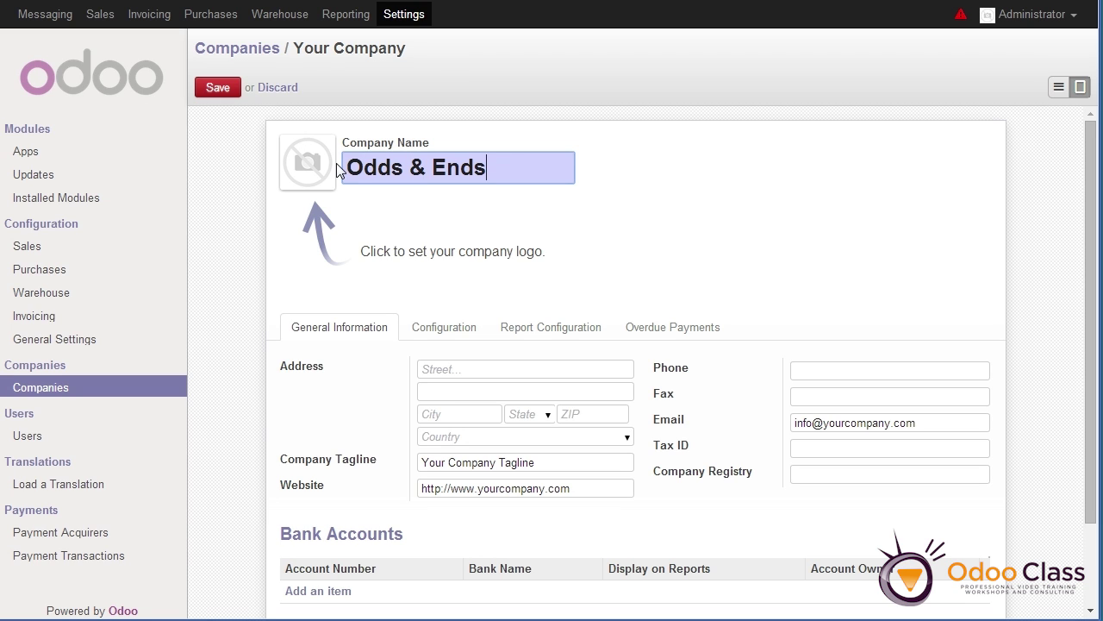
Fill in the company's street address and city fields
{"action": "left_click", "coordinate": [419, 368]}
{"action": "key", "text": "Tab"}
{"action": "key", "text": "Tab"}
{"action": "type", "text": "Chicago"}
{"action": "key", "text": "Tab"}
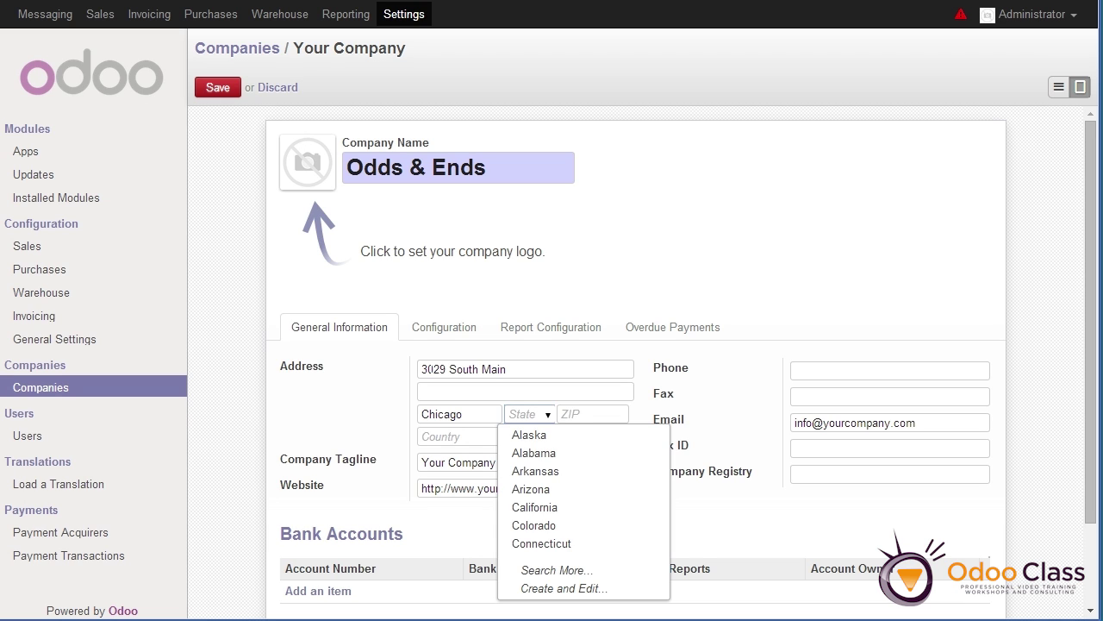
Set the company address state to Illinois and the ZIP code to 64882
{"action": "type", "text": "I"}
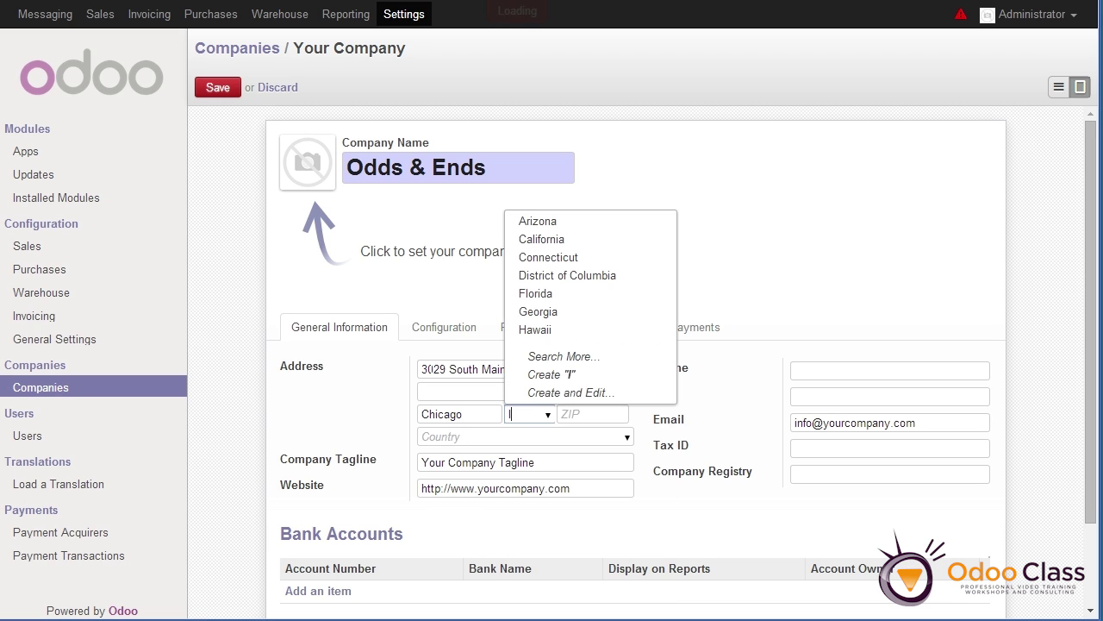
{"action": "type", "text": "l"}
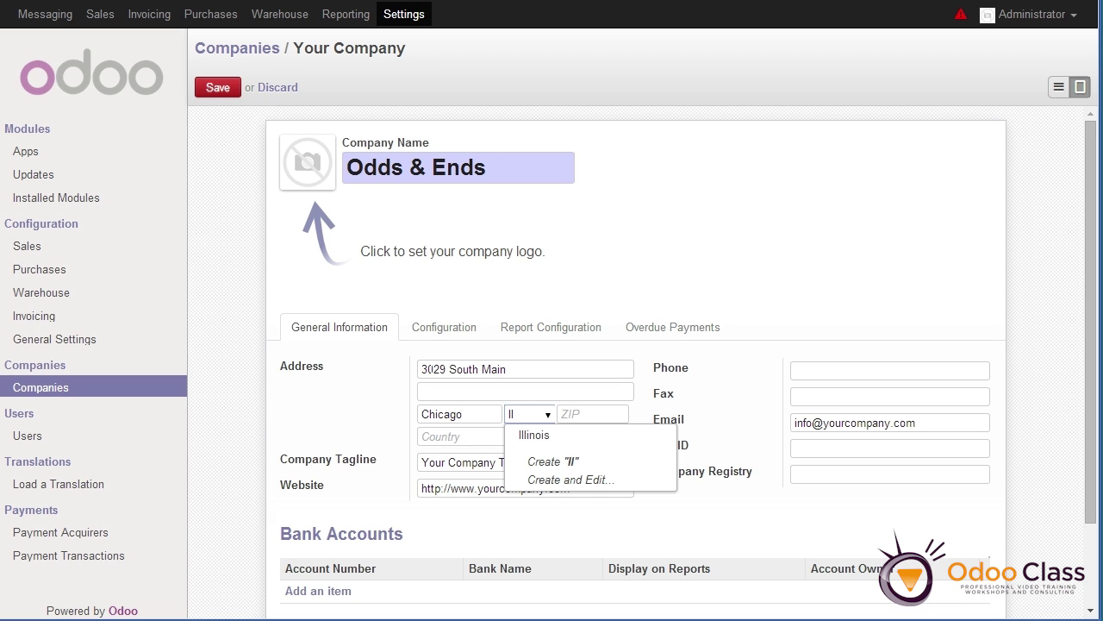
{"action": "key", "text": "Down"}
{"action": "key", "text": "Return"}
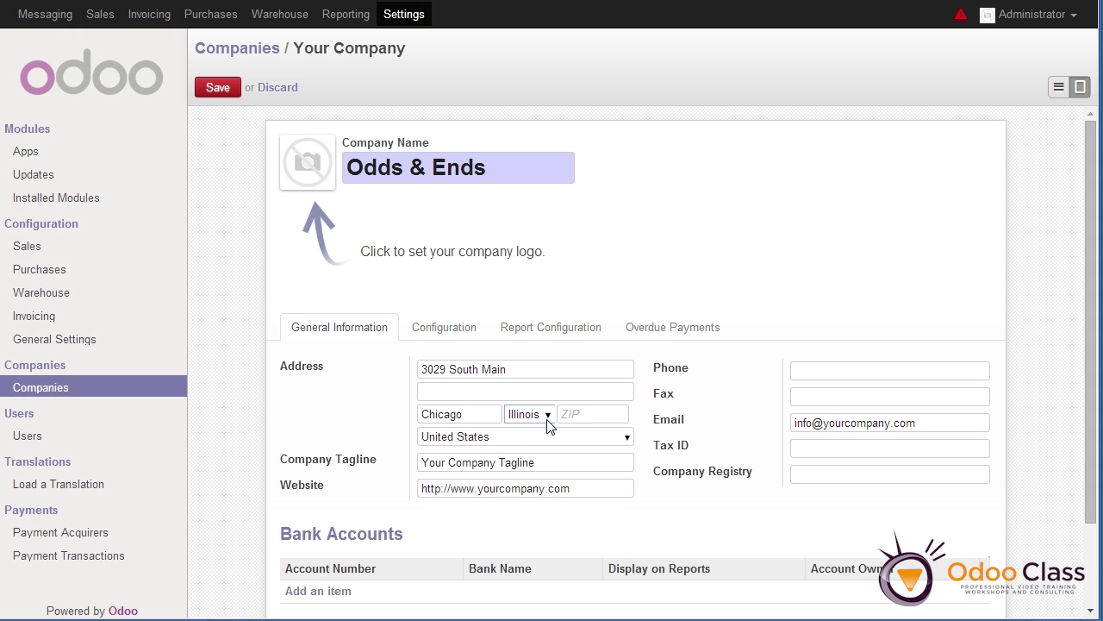
{"action": "key", "text": "Tab"}
{"action": "type", "text": "64882"}
Replace the company tagline with 'We got your stuff!', leaving the website unchanged
{"action": "left_click_drag", "start_coordinate": [538, 463], "coordinate": [382, 468]}
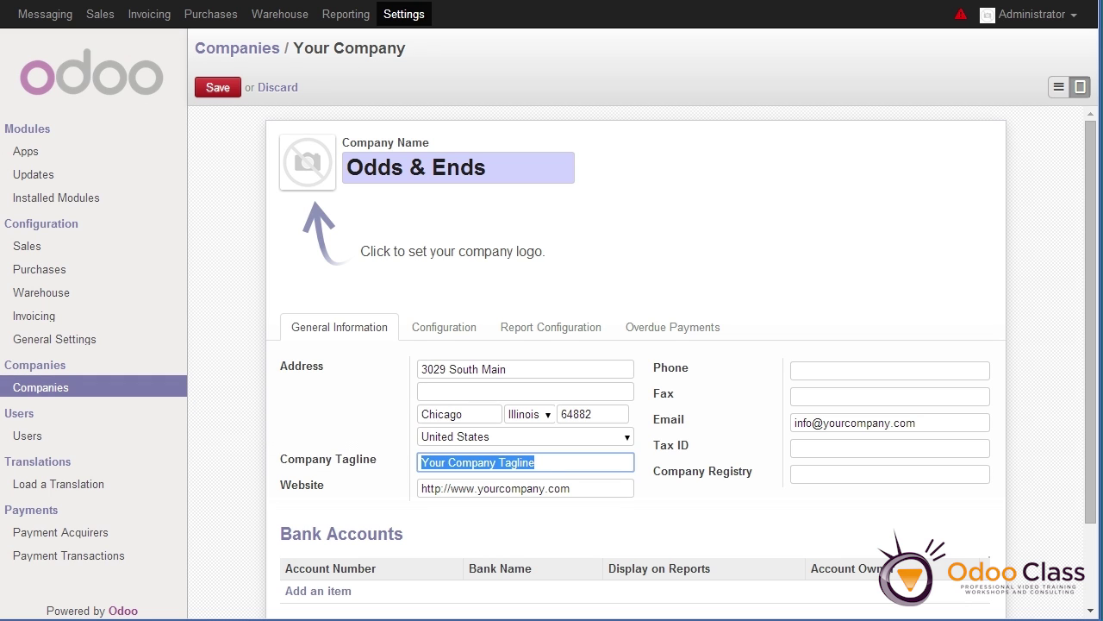
{"action": "left_click", "coordinate": [394, 462]}
{"action": "type", "text": "We got your stuff!"}
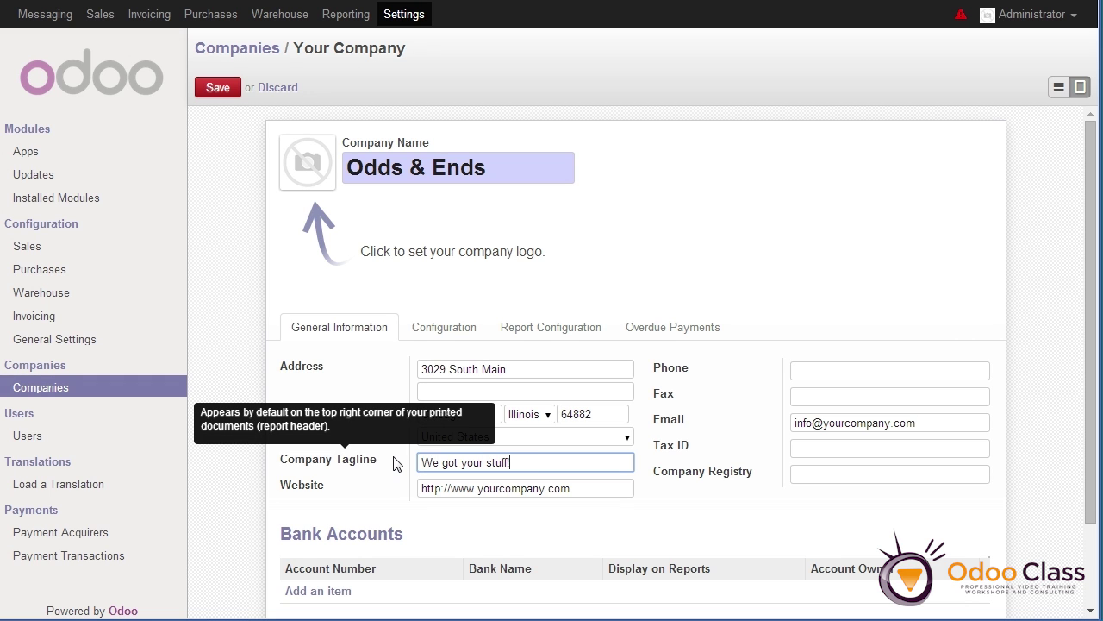
{"action": "left_click", "coordinate": [572, 489]}
{"action": "left_click_drag", "start_coordinate": [572, 489], "coordinate": [418, 489]}
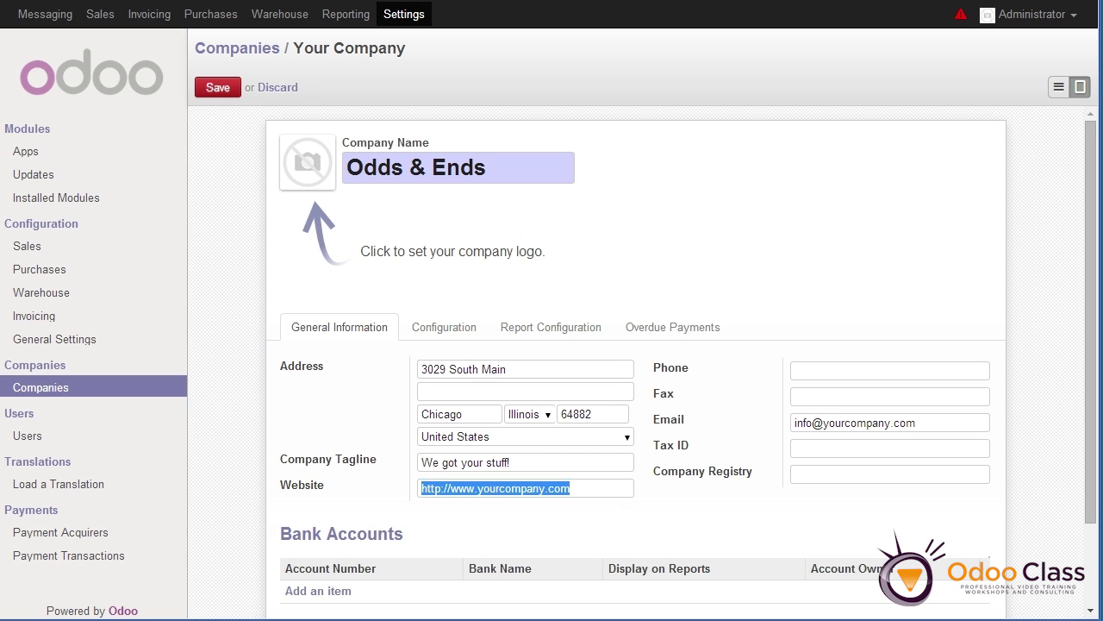
{"action": "left_click", "coordinate": [571, 488]}
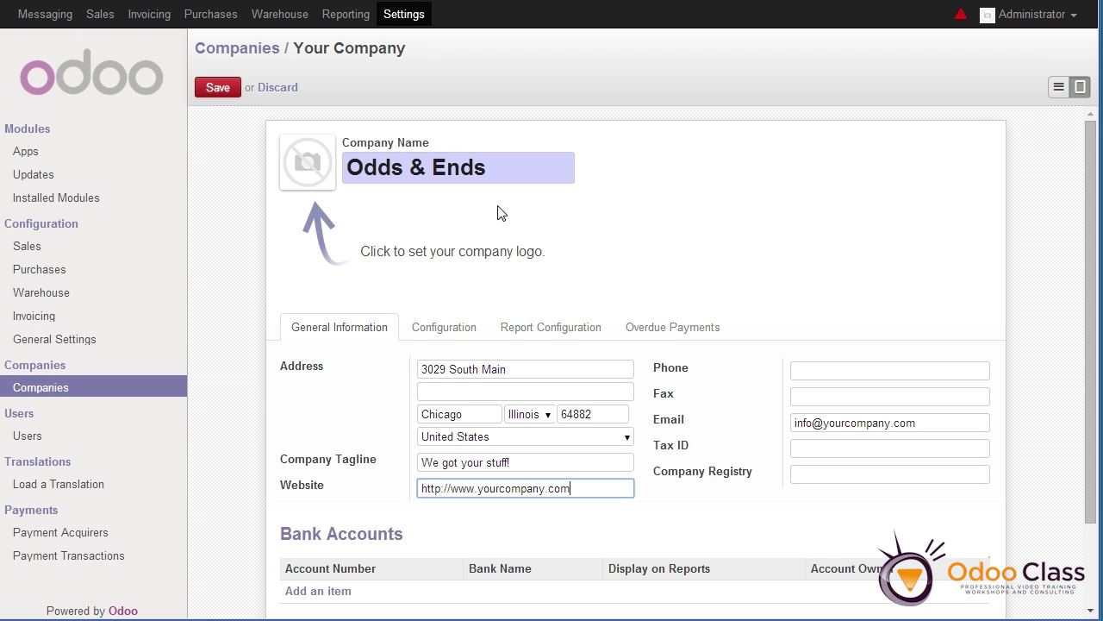
Enter the company phone number and save the Odds & Ends company record
{"action": "key", "text": "Tab"}
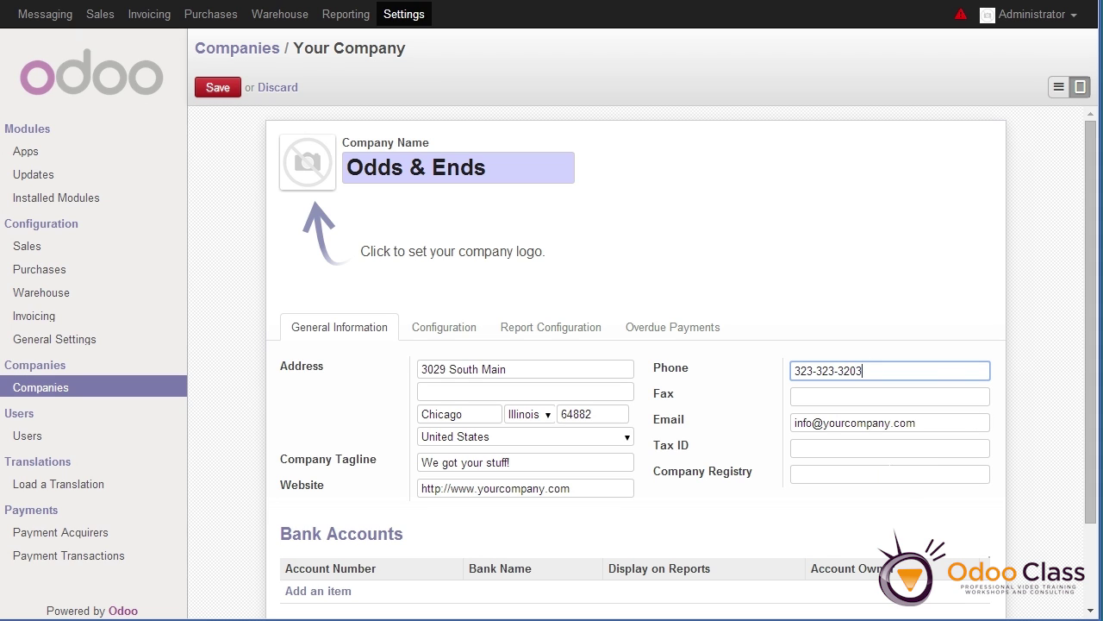
{"action": "left_click", "coordinate": [218, 88]}
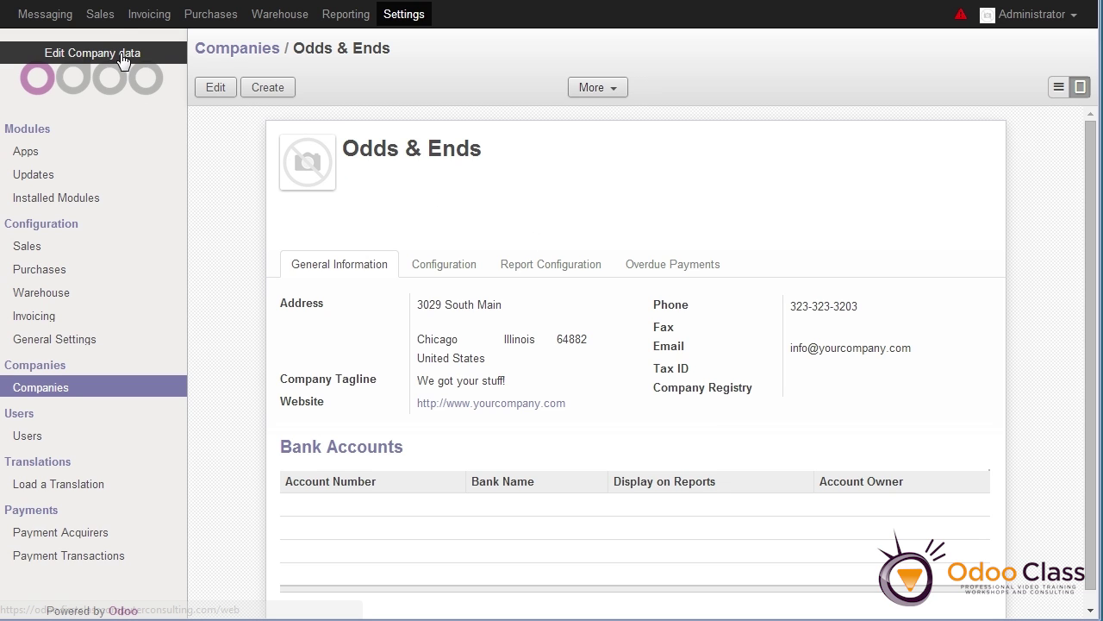
{"action": "left_click", "coordinate": [98, 17]}
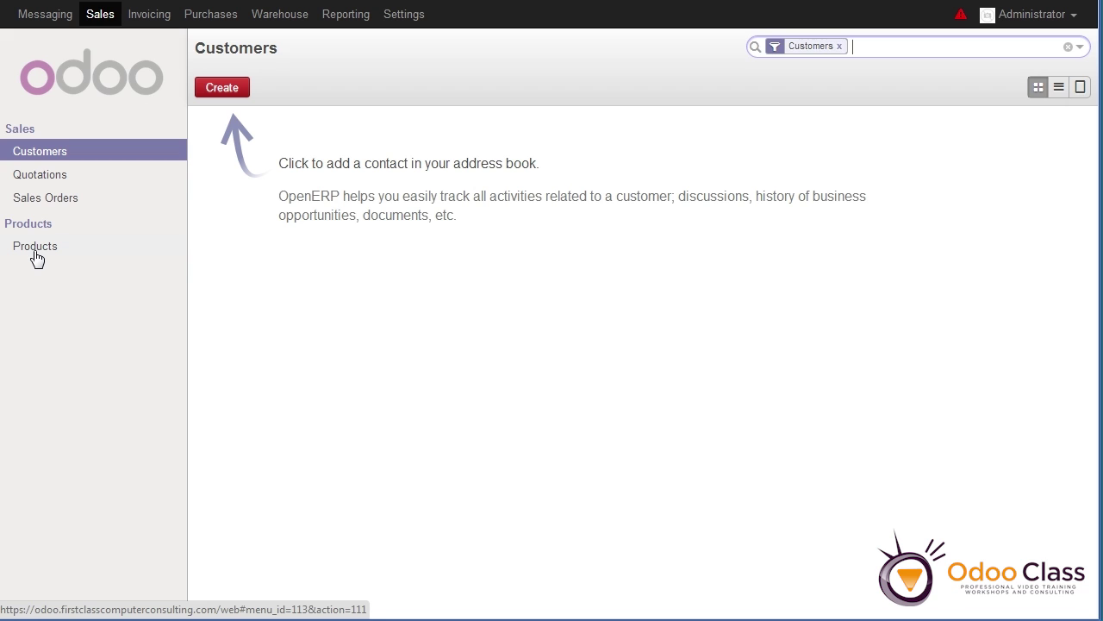
Open the Sales Products catalogue, which lists only the Service product at 75.00
{"action": "left_click", "coordinate": [35, 248]}
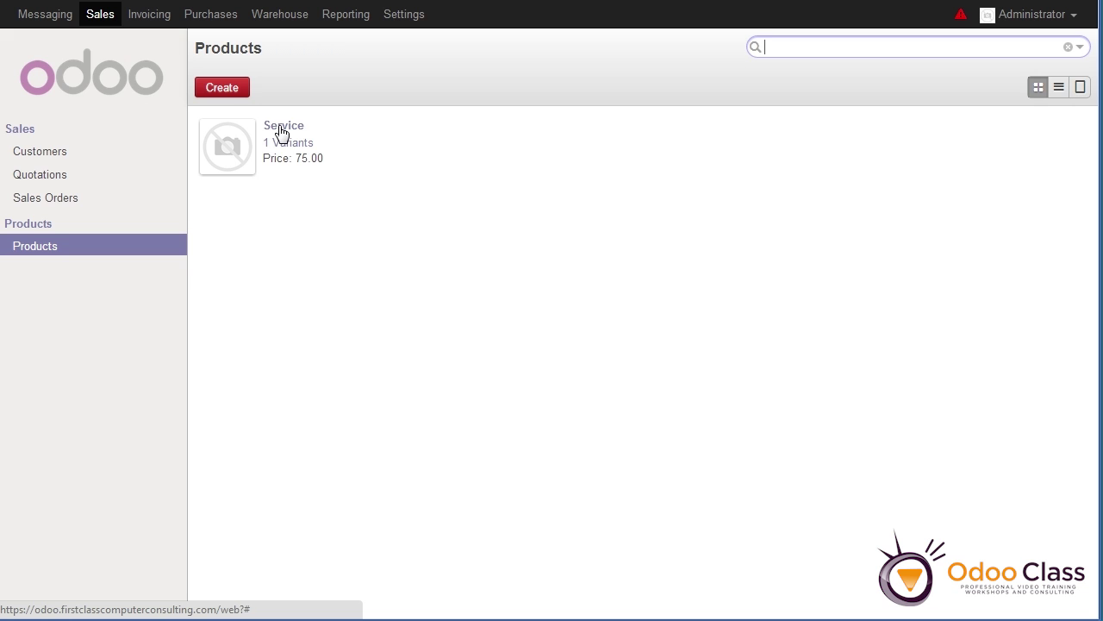
Create a new product named Dice with the 6sided_dice.jpg image
{"action": "left_click", "coordinate": [244, 91]}
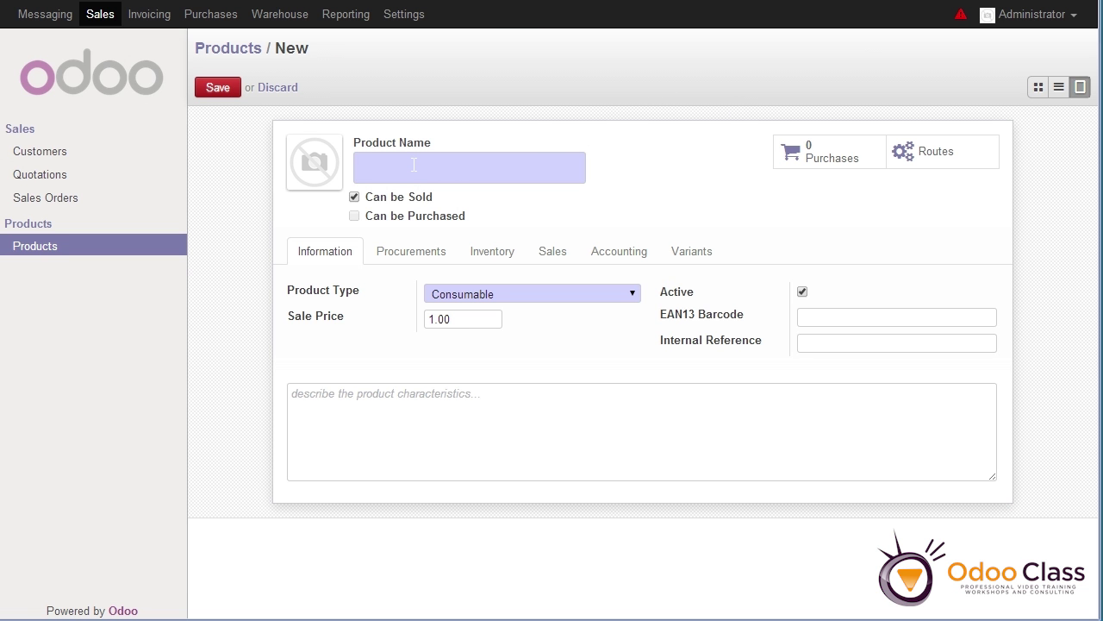
{"action": "left_click", "coordinate": [414, 165]}
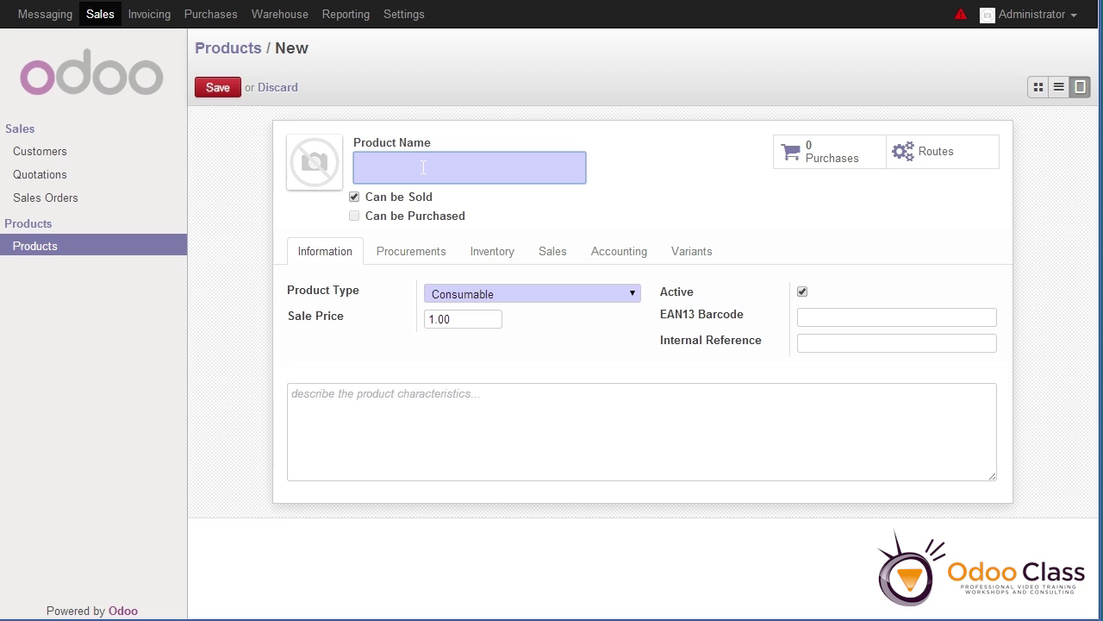
{"action": "type", "text": "Dice"}
{"action": "mouse_move", "coordinate": [332, 190]}
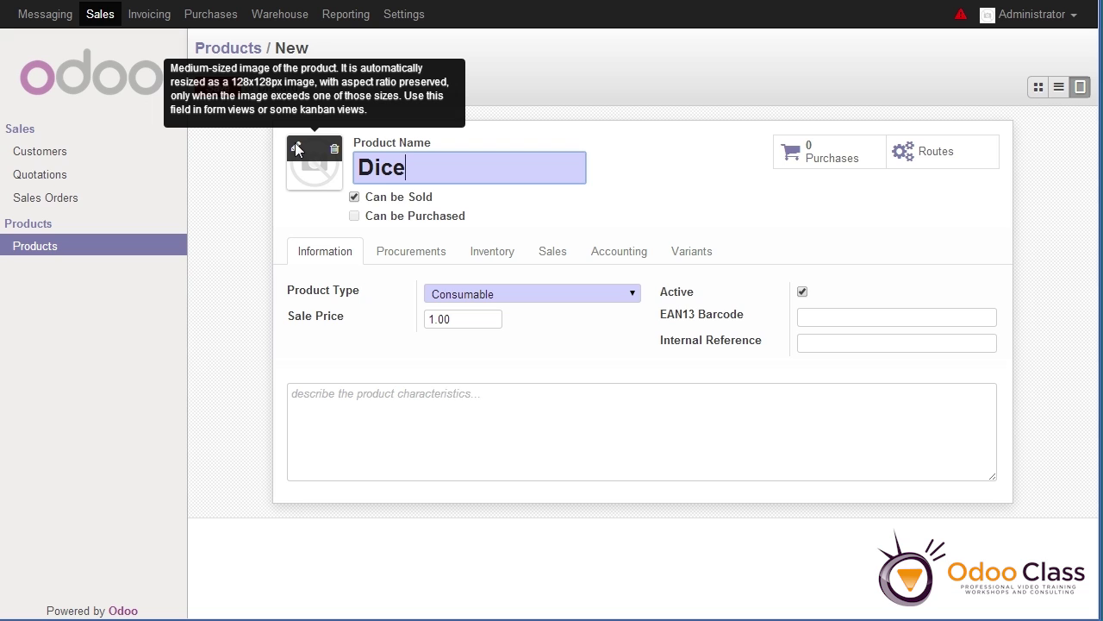
{"action": "left_click", "coordinate": [296, 150]}
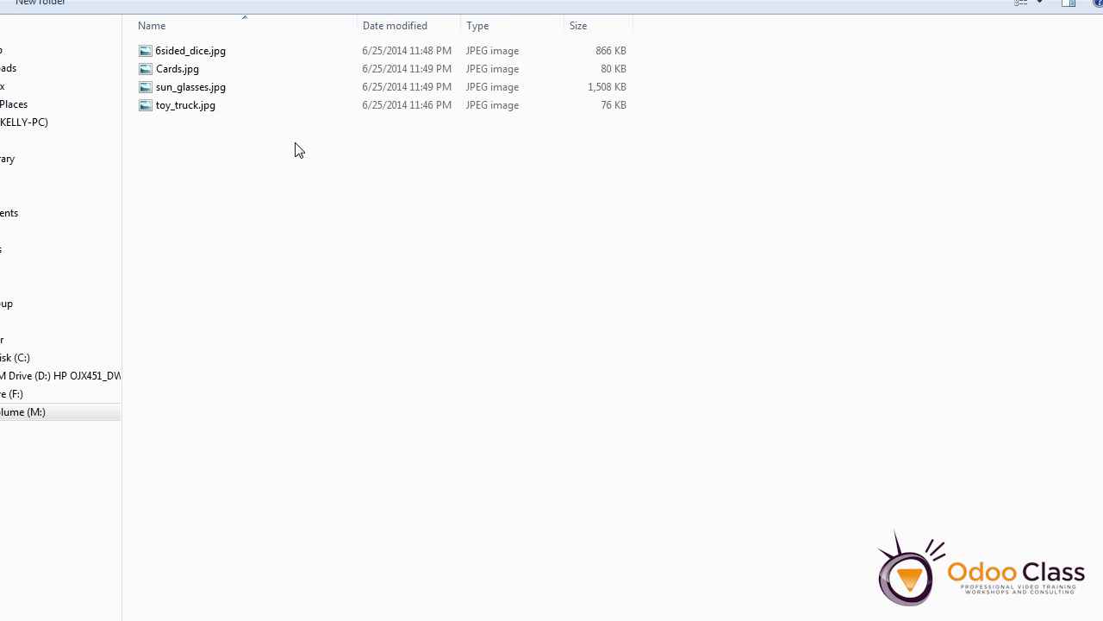
{"action": "left_click", "coordinate": [190, 53]}
{"action": "left_click", "coordinate": [187, 52]}
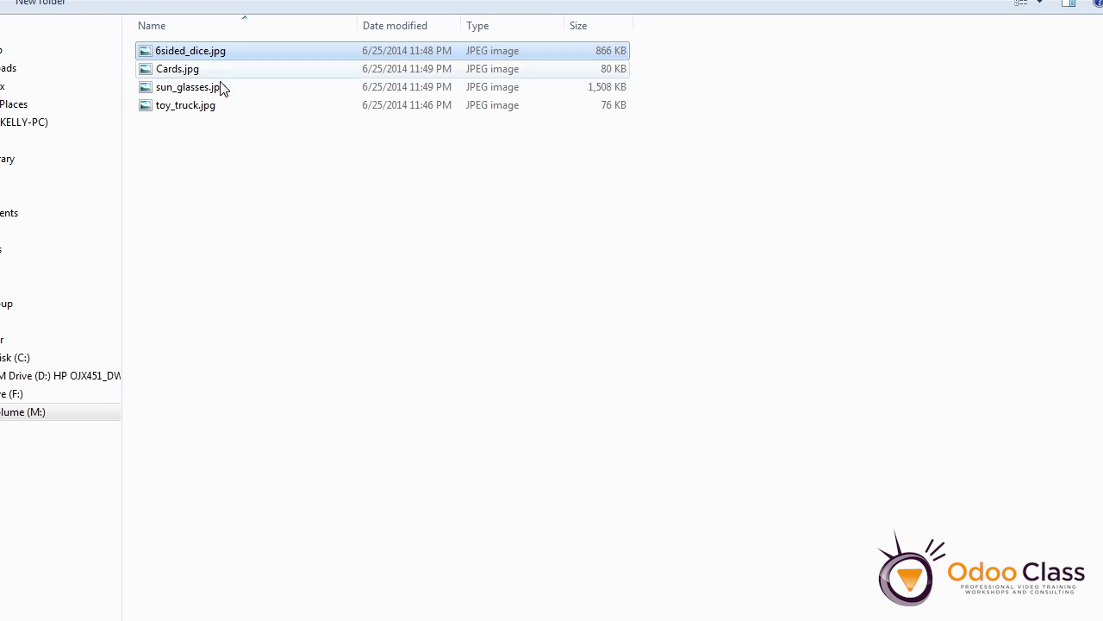
{"action": "double_click", "coordinate": [144, 52]}
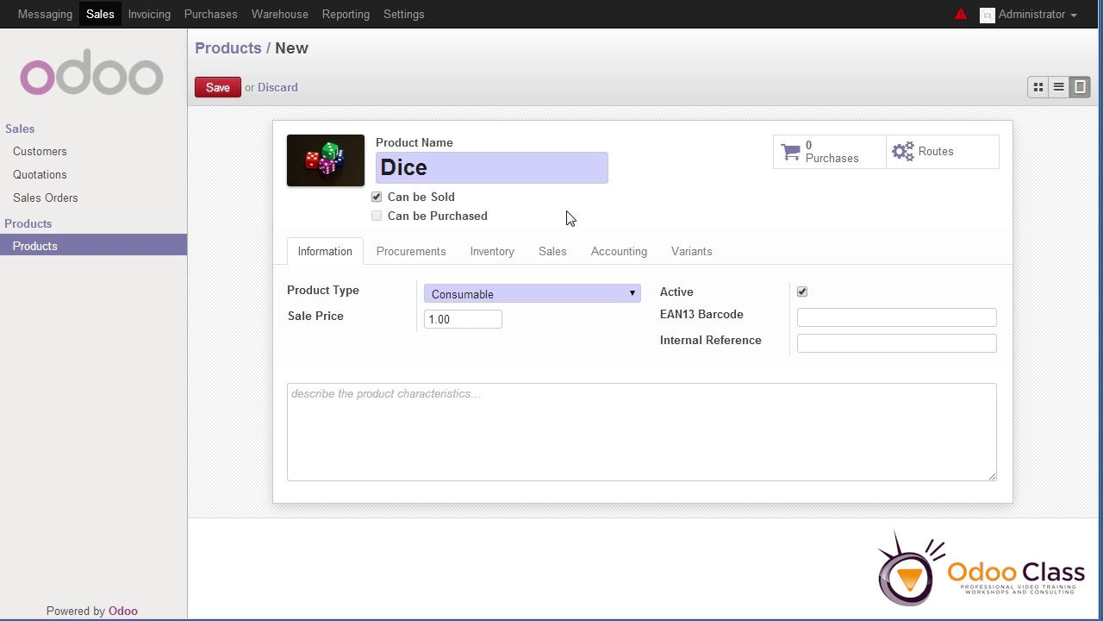
Set the Dice sale price to 2.50 and save the product
{"action": "mouse_move", "coordinate": [457, 200]}
{"action": "left_click_drag", "start_coordinate": [450, 319], "coordinate": [414, 318]}
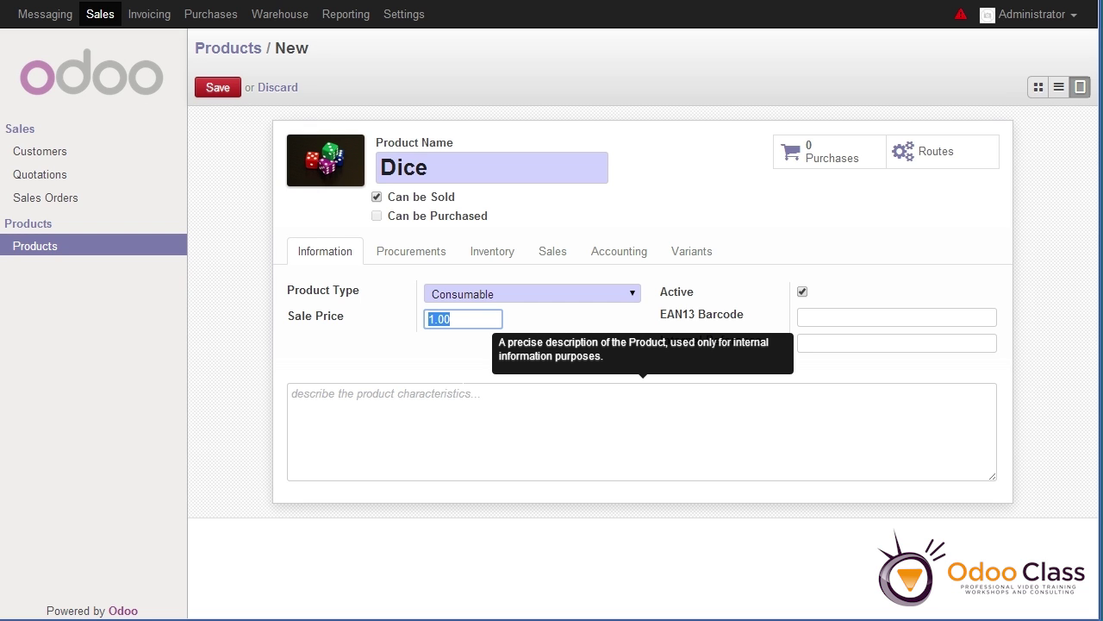
{"action": "type", "text": "2.50"}
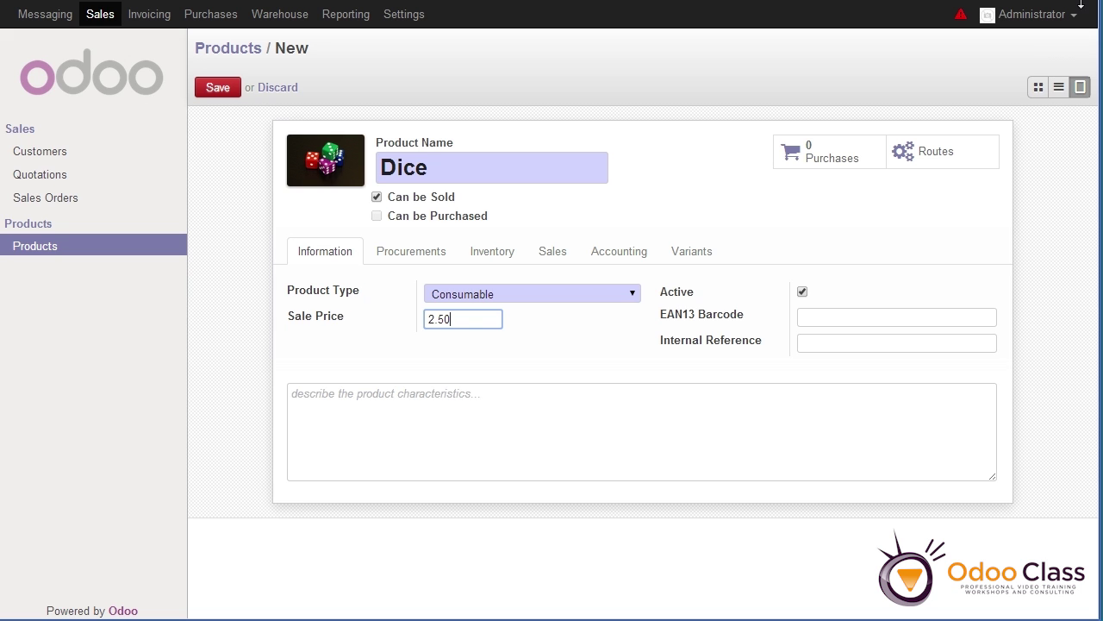
{"action": "left_click", "coordinate": [226, 91]}
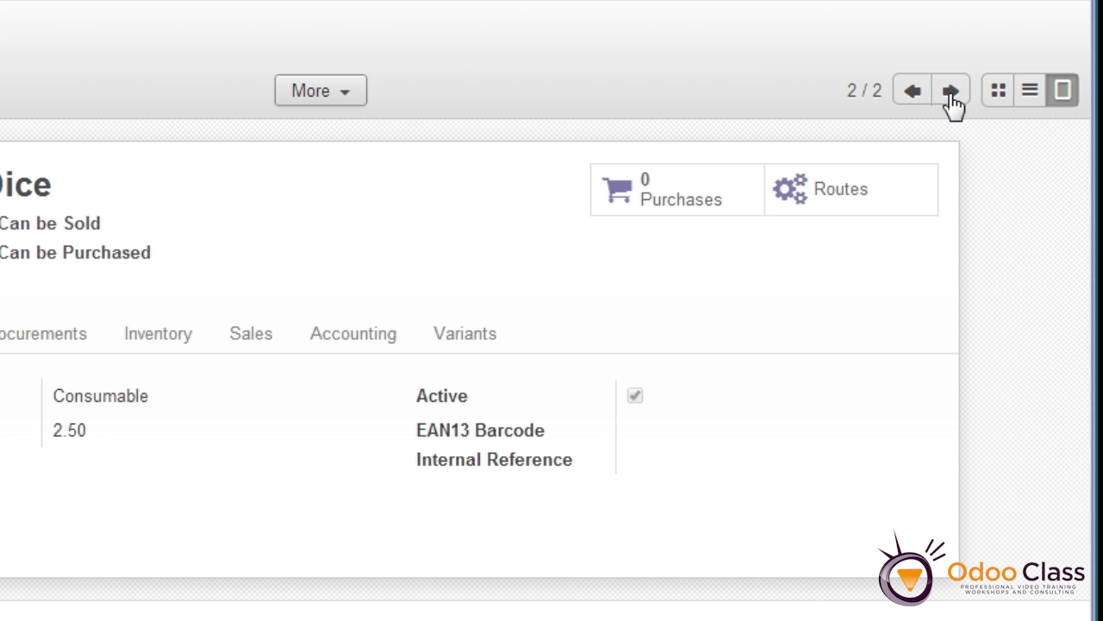
{"action": "left_click", "coordinate": [914, 93]}
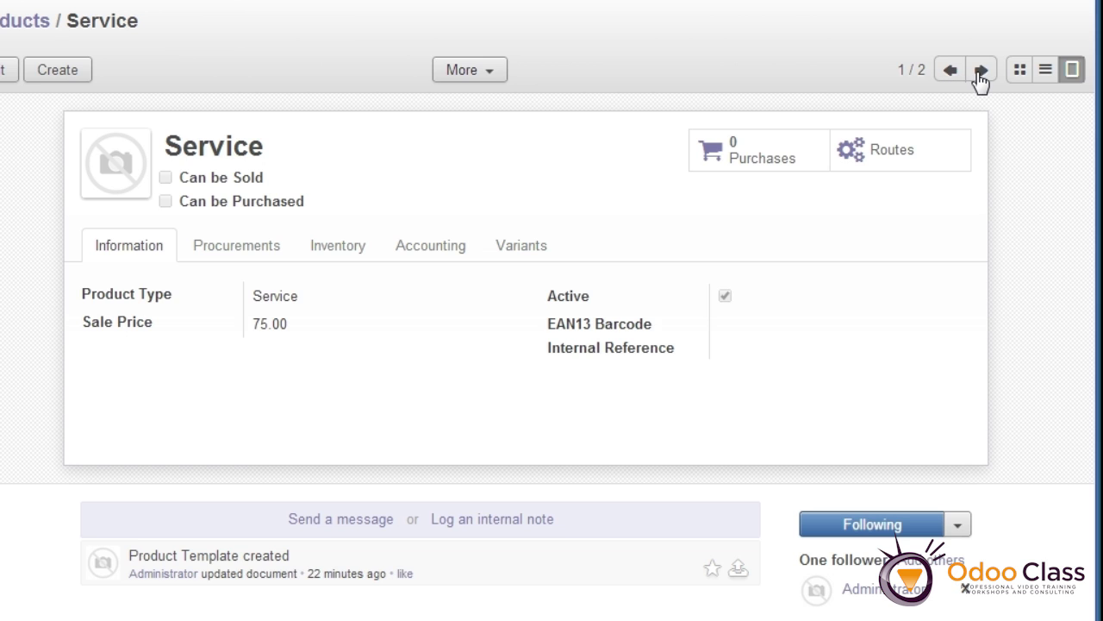
{"action": "left_click", "coordinate": [981, 71]}
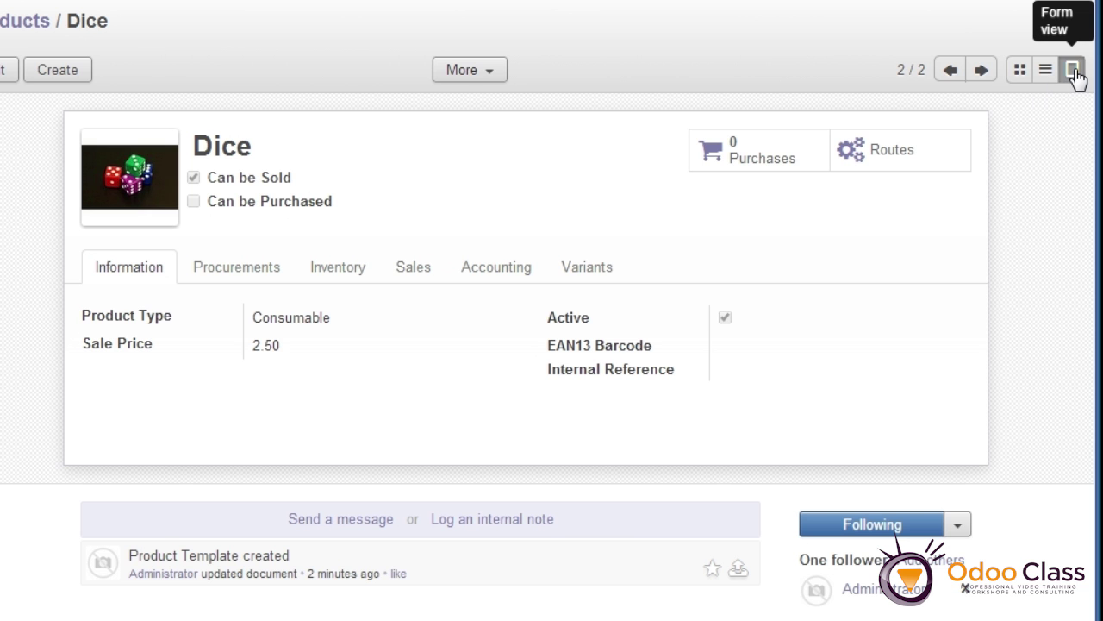
{"action": "left_click", "coordinate": [1045, 70]}
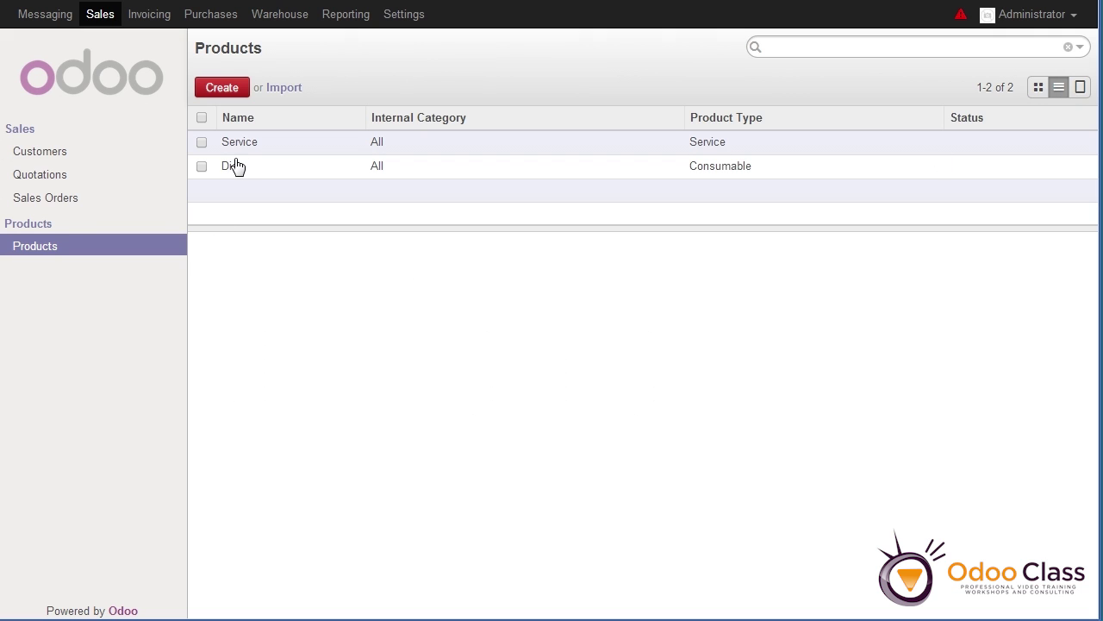
{"action": "left_click", "coordinate": [1039, 90]}
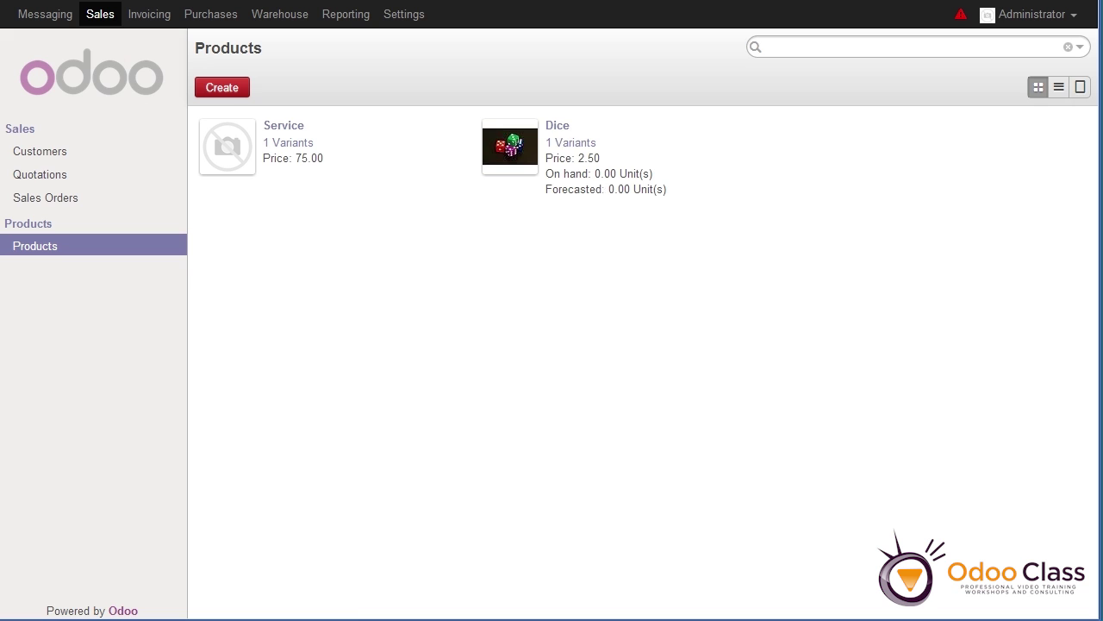
{"action": "left_click", "coordinate": [555, 131]}
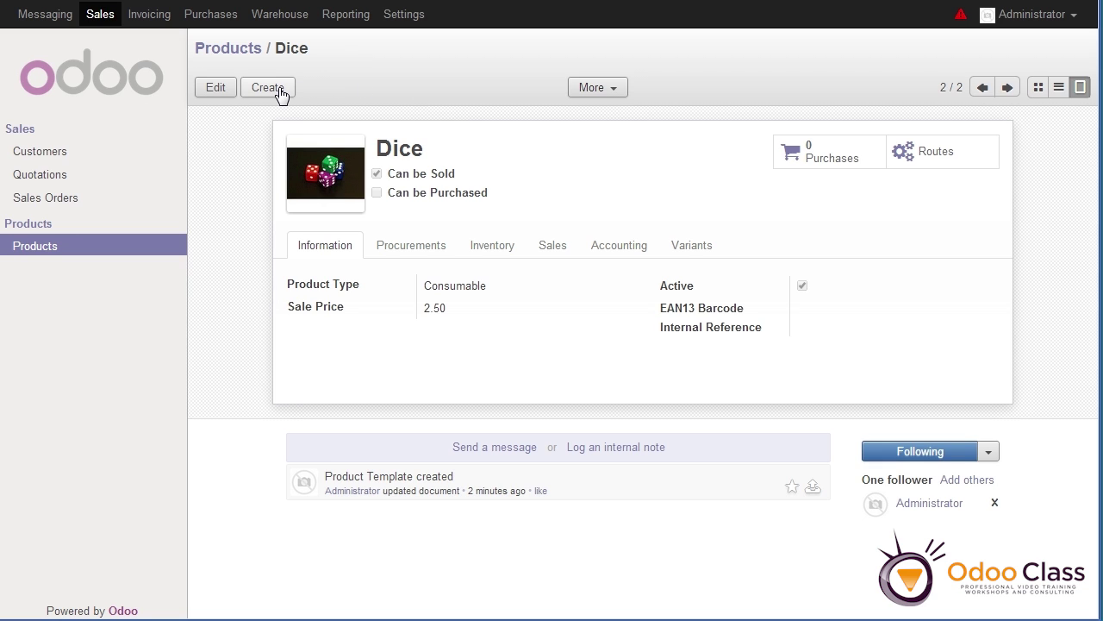
Create a new product named Cards with the Cards.jpg image
{"action": "left_click", "coordinate": [280, 90]}
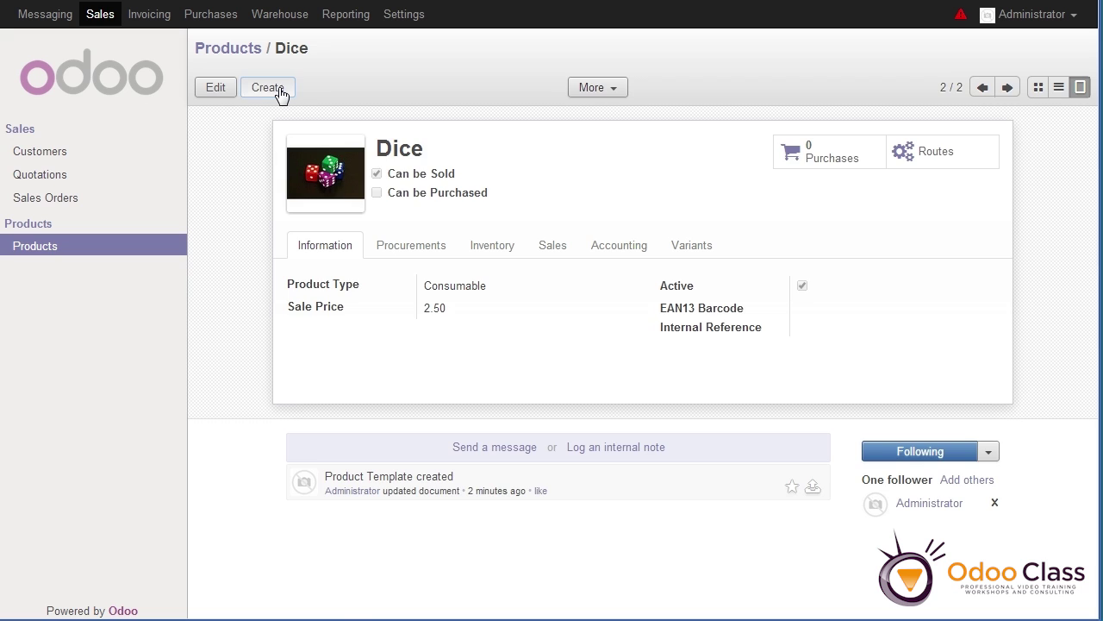
{"action": "type", "text": "Cards"}
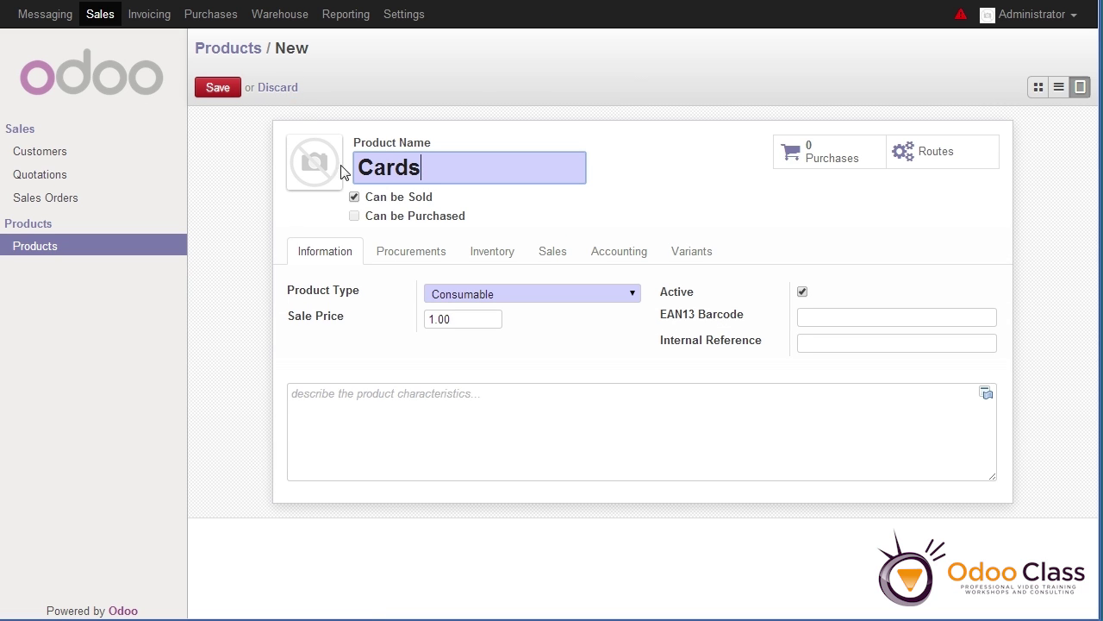
{"action": "left_click", "coordinate": [296, 155]}
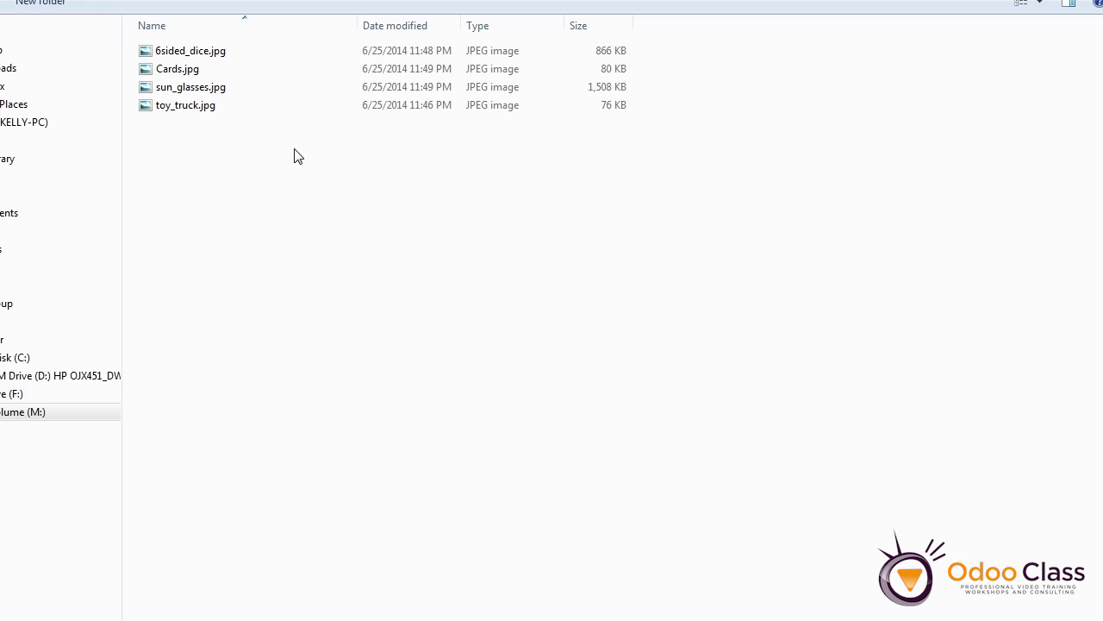
{"action": "left_click", "coordinate": [181, 69]}
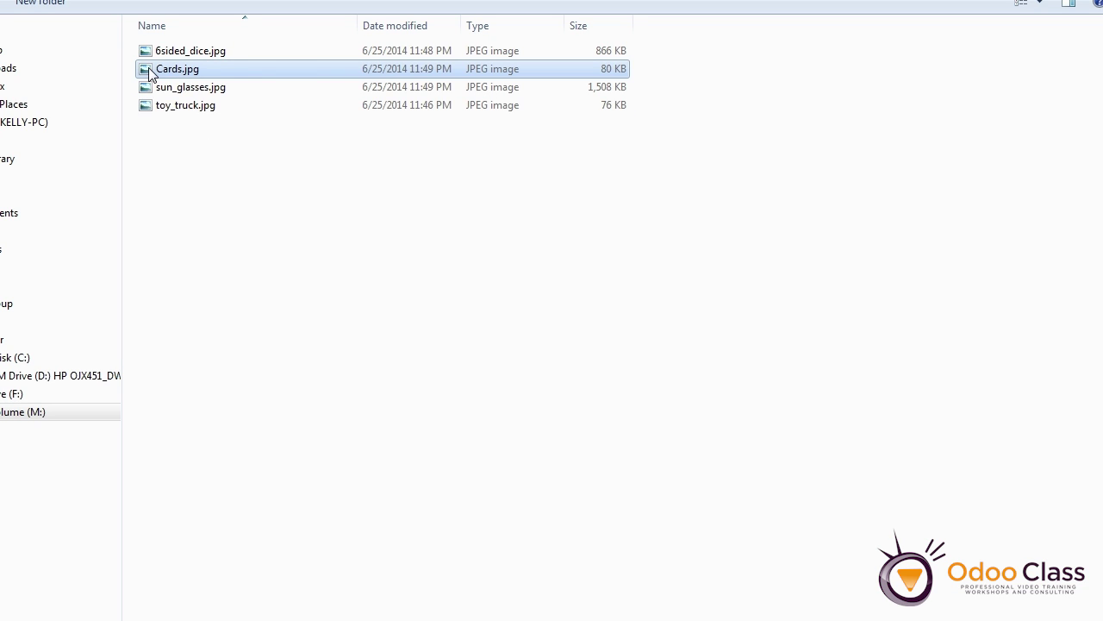
{"action": "double_click", "coordinate": [149, 72]}
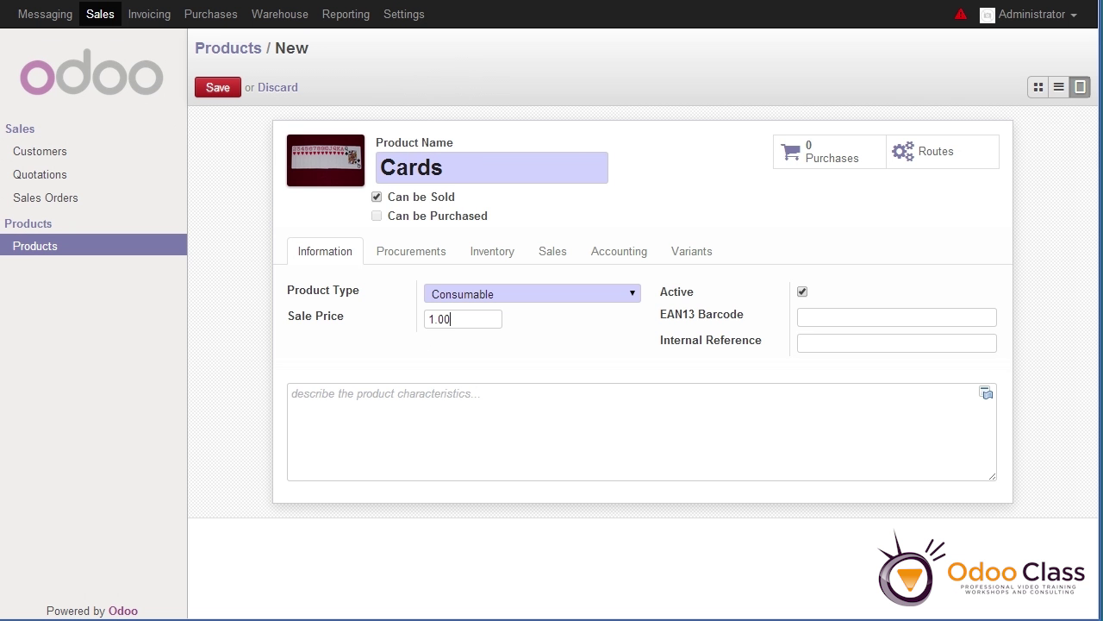
Set the Cards sale price to 4.50 and save the product
{"action": "left_click", "coordinate": [410, 321]}
{"action": "type", "text": "4.50"}
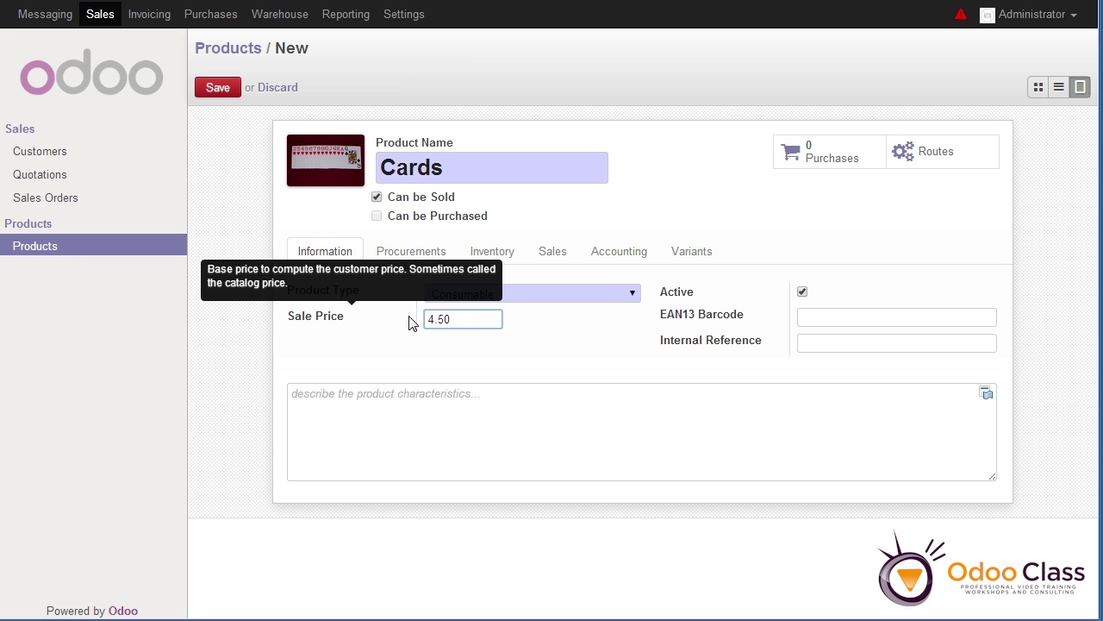
{"action": "key", "text": "Tab"}
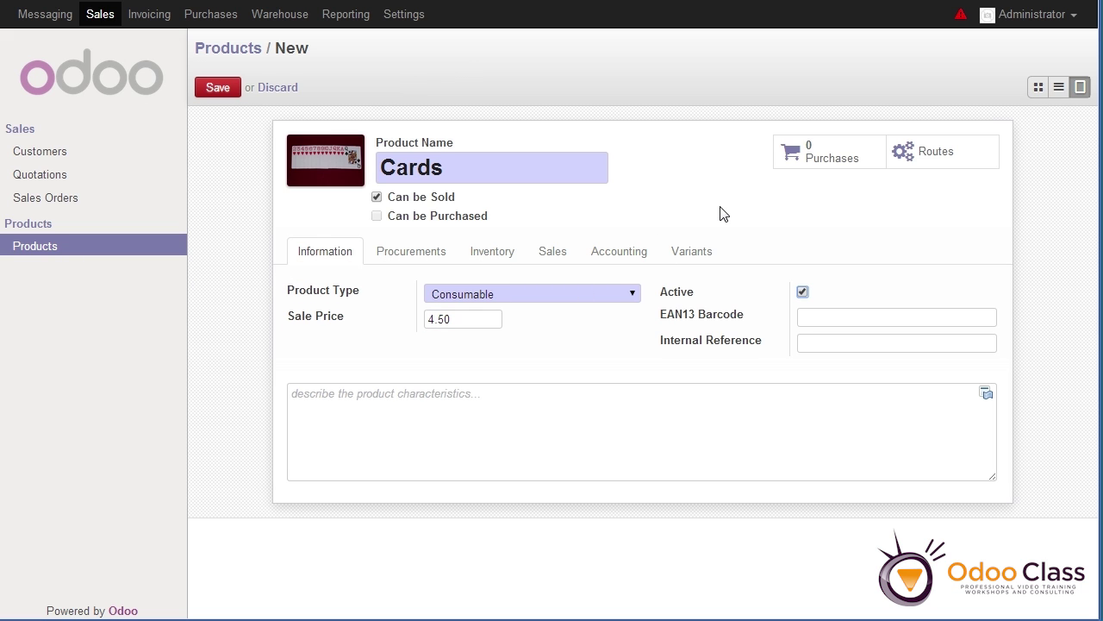
{"action": "left_click", "coordinate": [219, 90]}
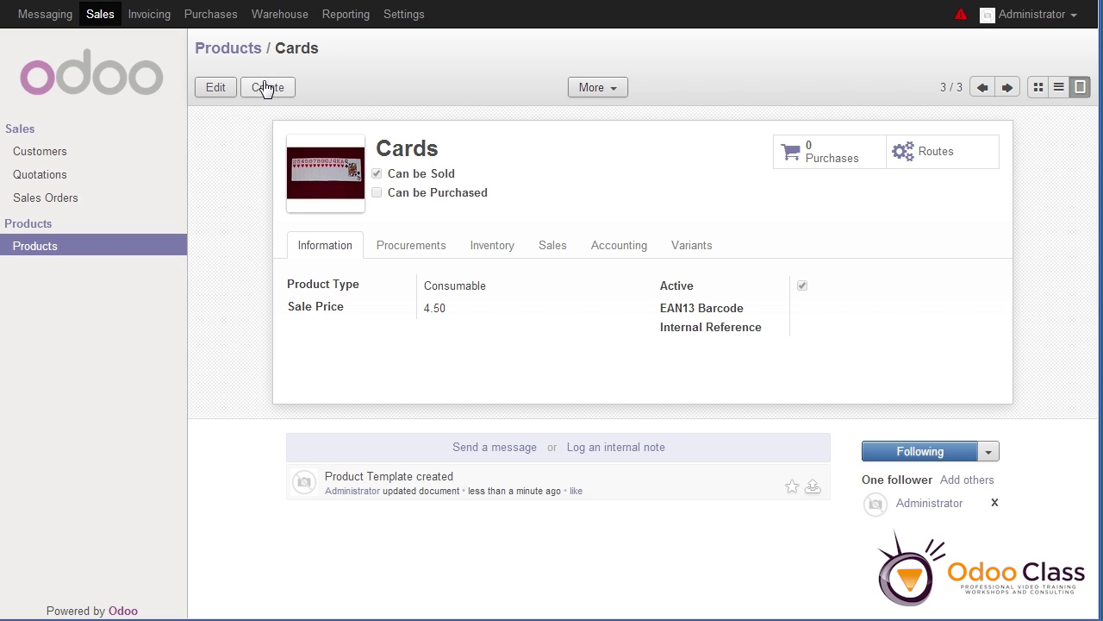
Create a new product named Sunglasses with the sun_glasses.jpg image
{"action": "left_click", "coordinate": [267, 88]}
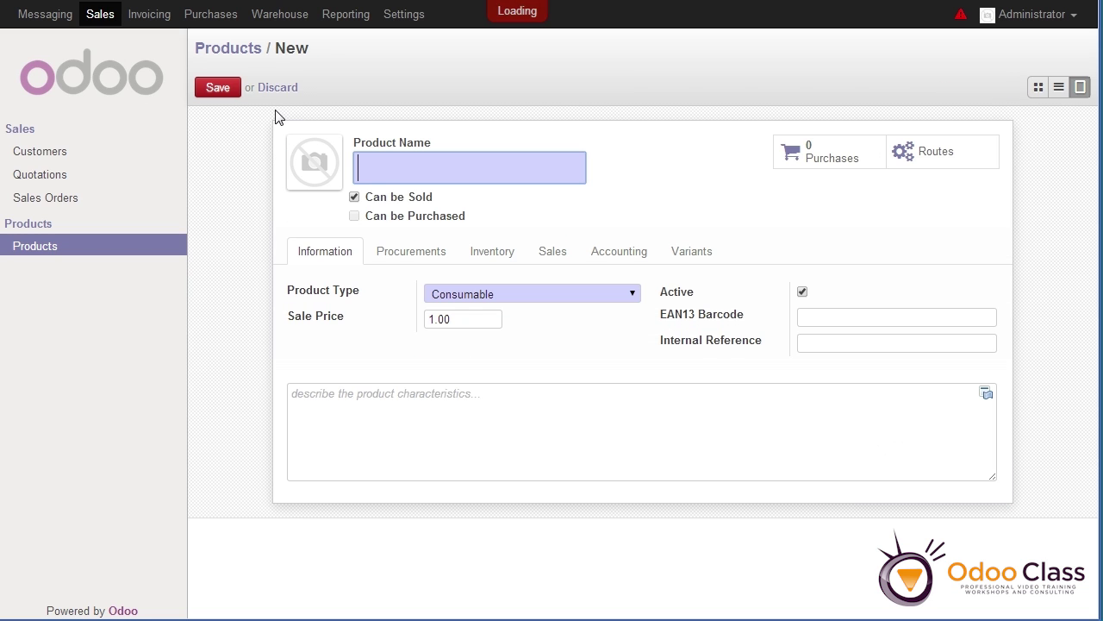
{"action": "type", "text": "Sung"}
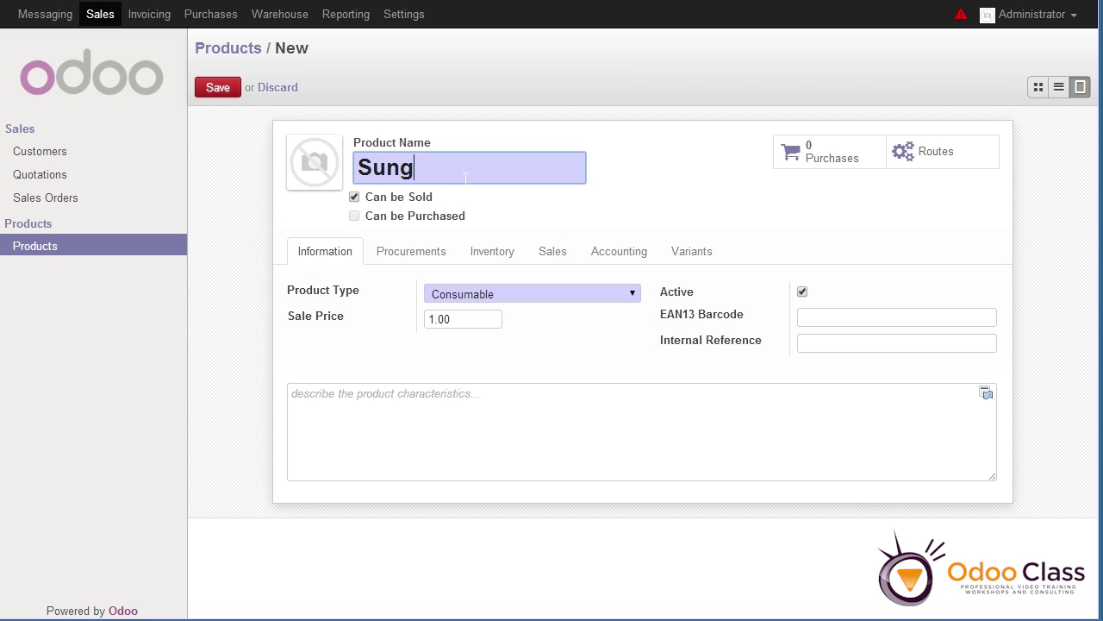
{"action": "type", "text": "lasses"}
{"action": "mouse_move", "coordinate": [331, 184]}
{"action": "left_click", "coordinate": [297, 147]}
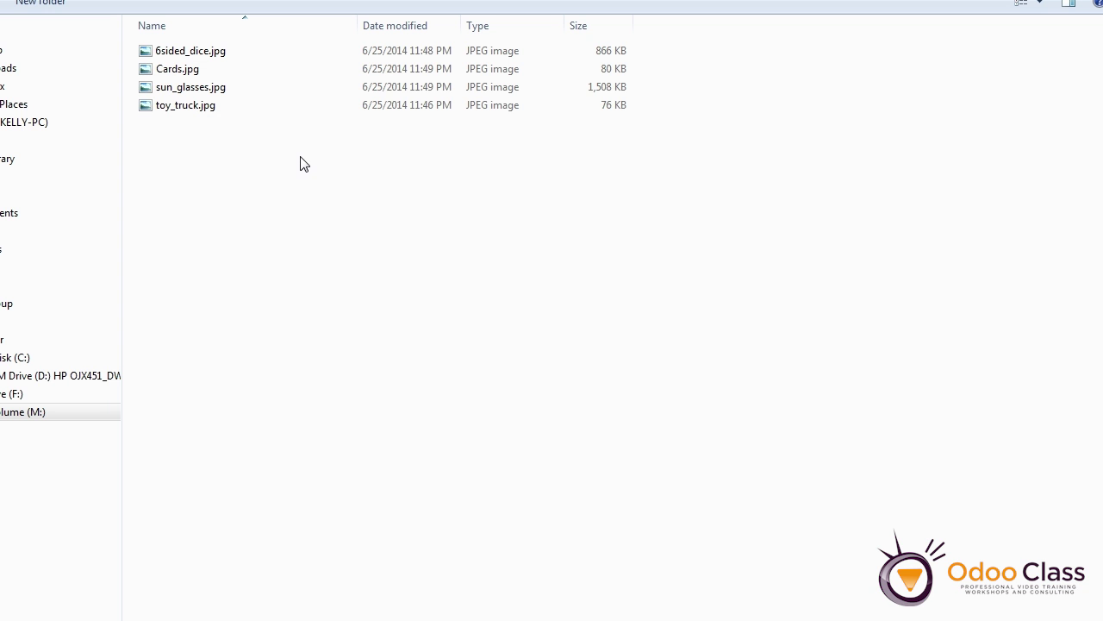
{"action": "double_click", "coordinate": [182, 88]}
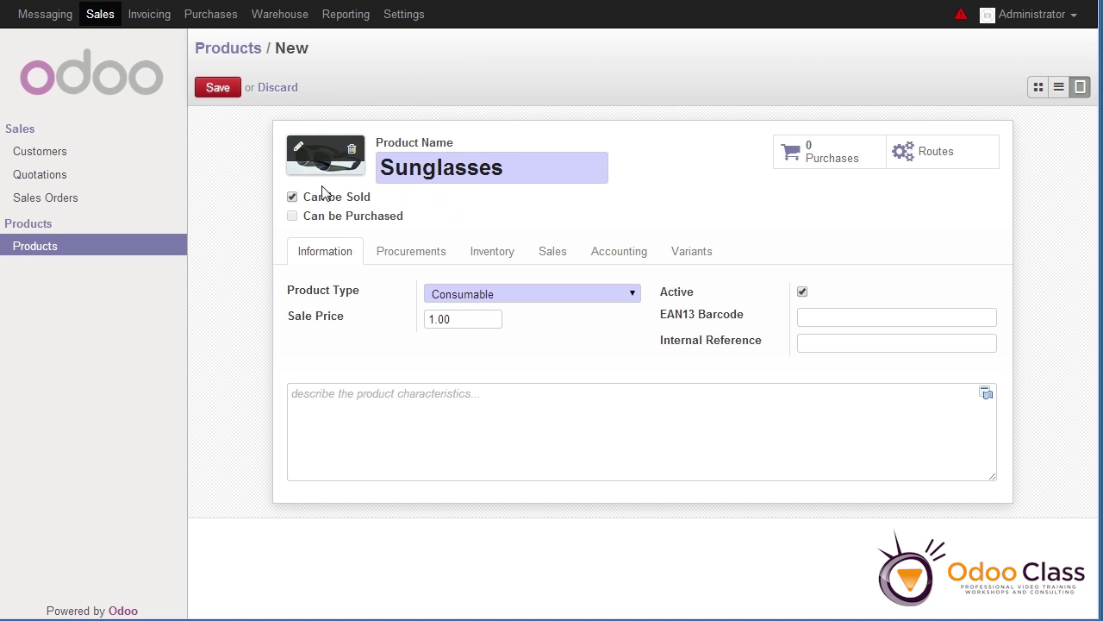
Set the Sunglasses sale price to 10.00 and save the product
{"action": "left_click", "coordinate": [457, 319]}
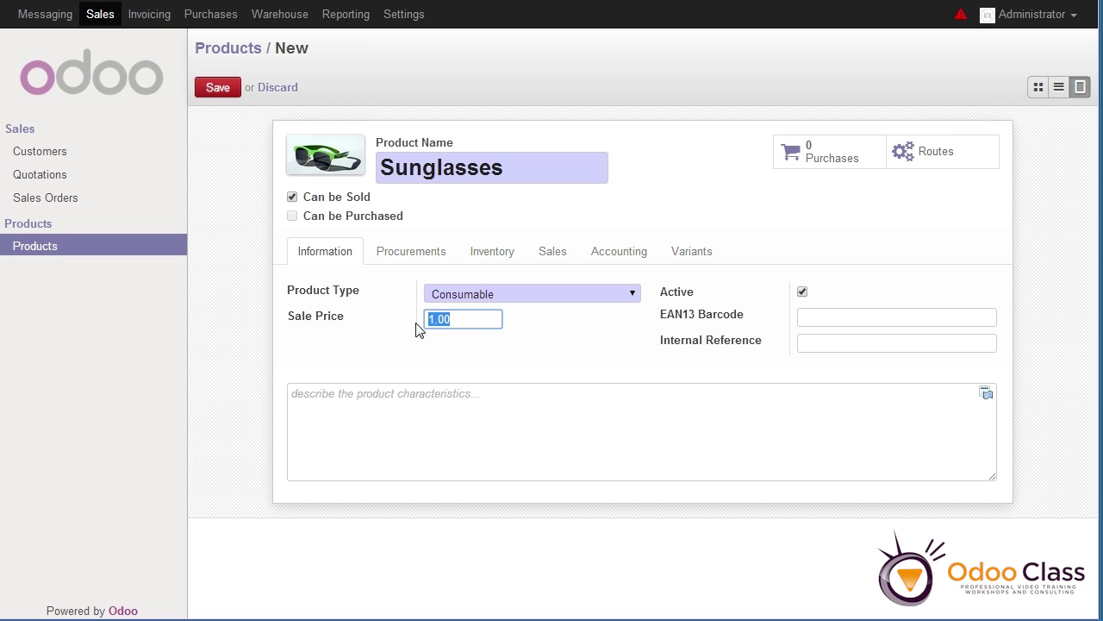
{"action": "type", "text": "109"}
{"action": "key", "text": "BackSpace"}
{"action": "type", "text": ".00"}
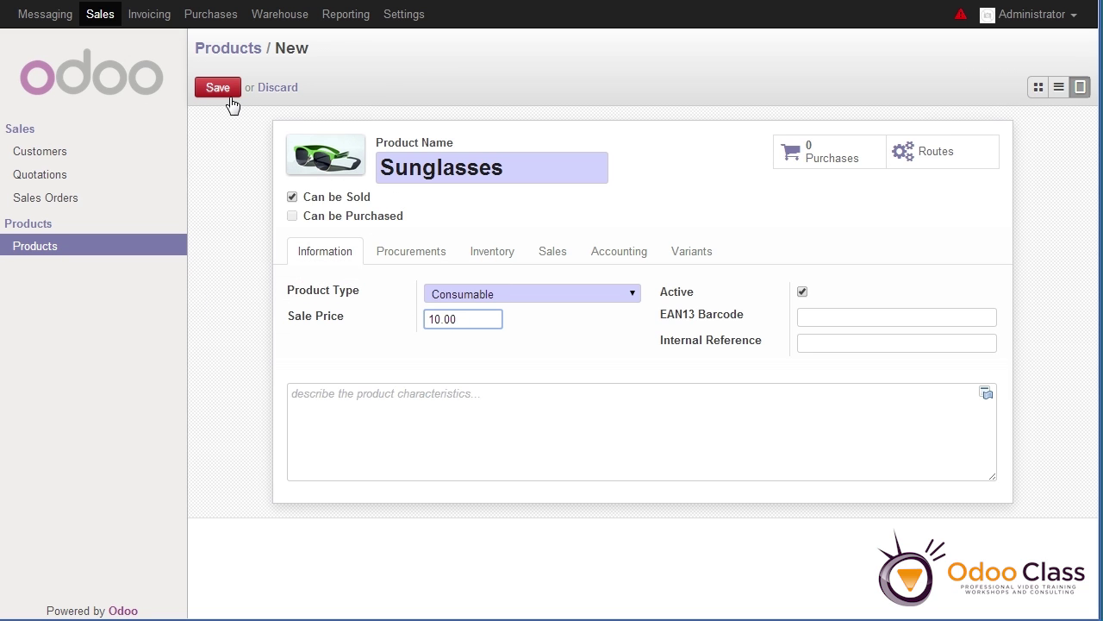
{"action": "left_click", "coordinate": [219, 88]}
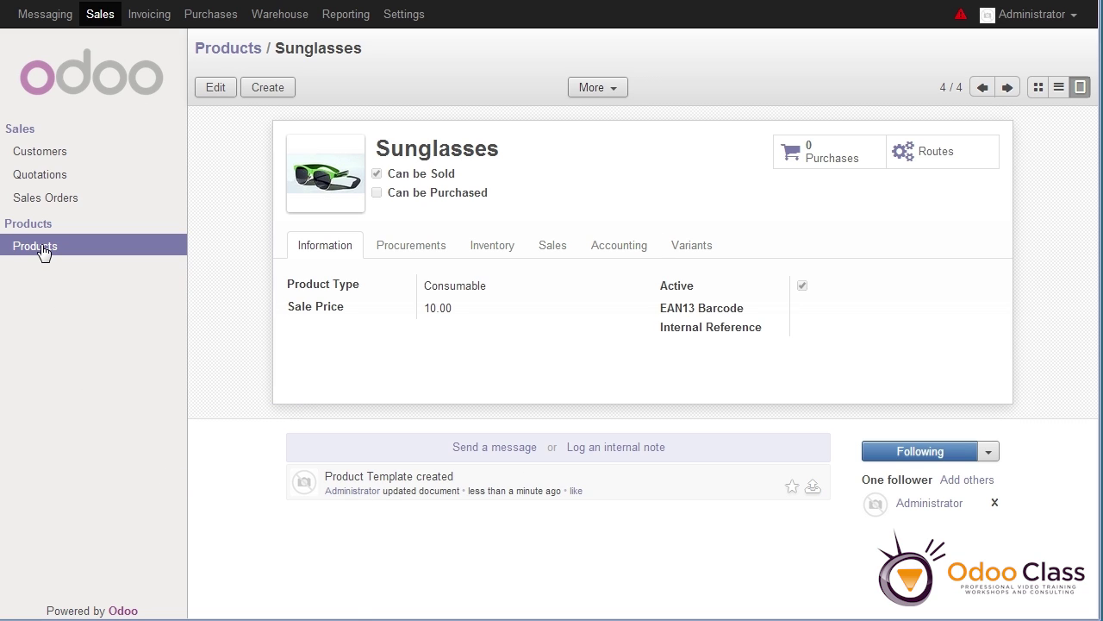
Go to the empty Sales Orders list and start a new draft quotation
{"action": "left_click", "coordinate": [46, 199]}
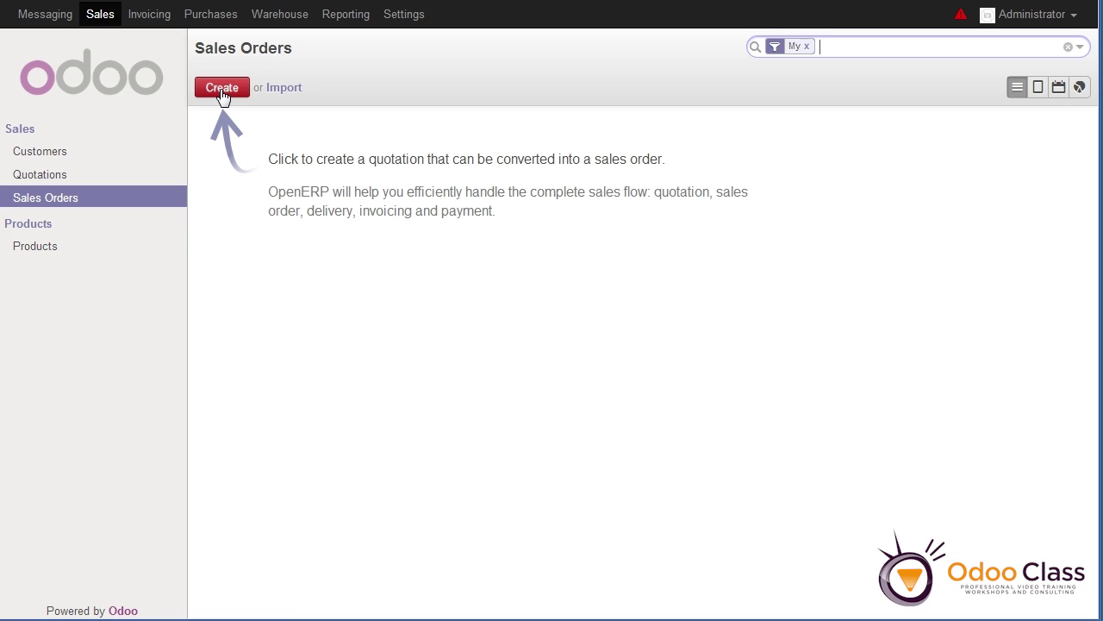
{"action": "left_click", "coordinate": [223, 90]}
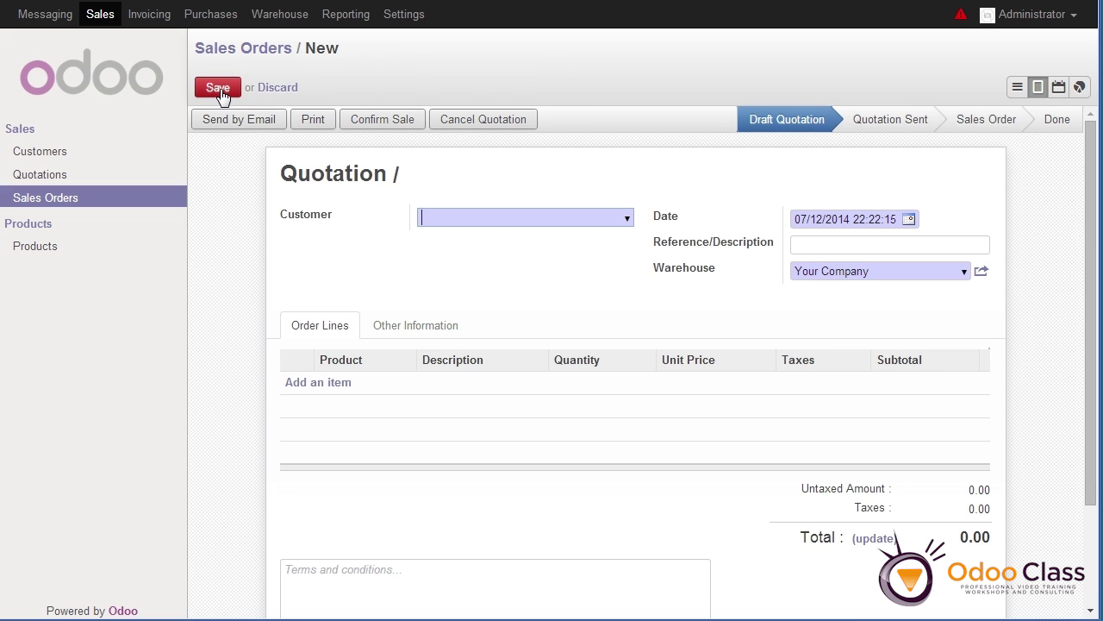
Create a new customer from the typed name on the quotation and dismiss the pricelist warning
{"action": "left_click", "coordinate": [628, 221]}
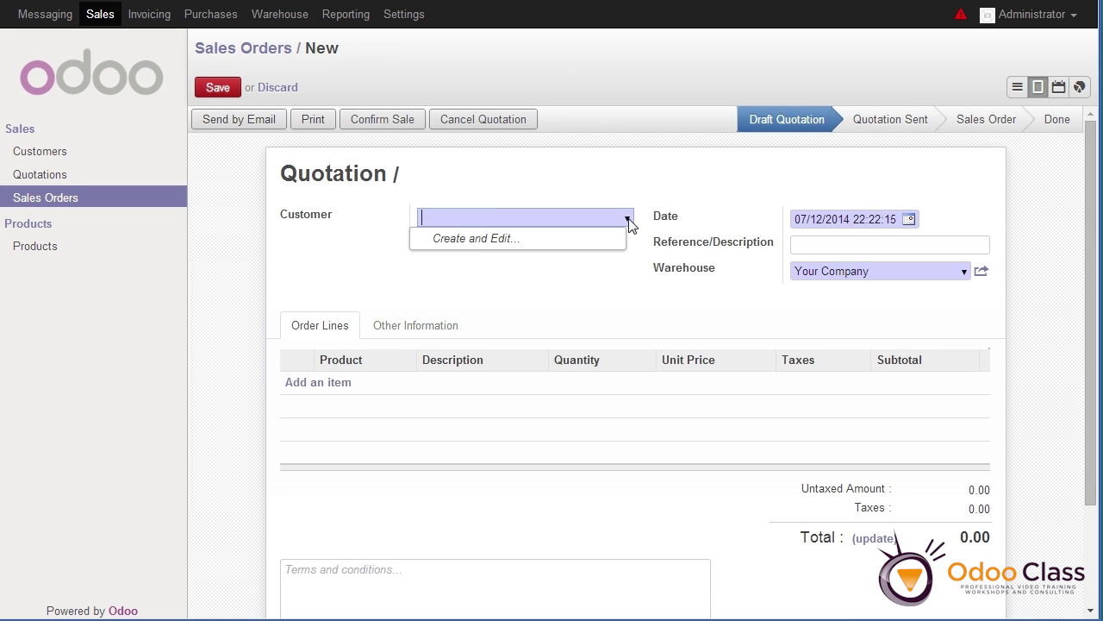
{"action": "left_click", "coordinate": [486, 219]}
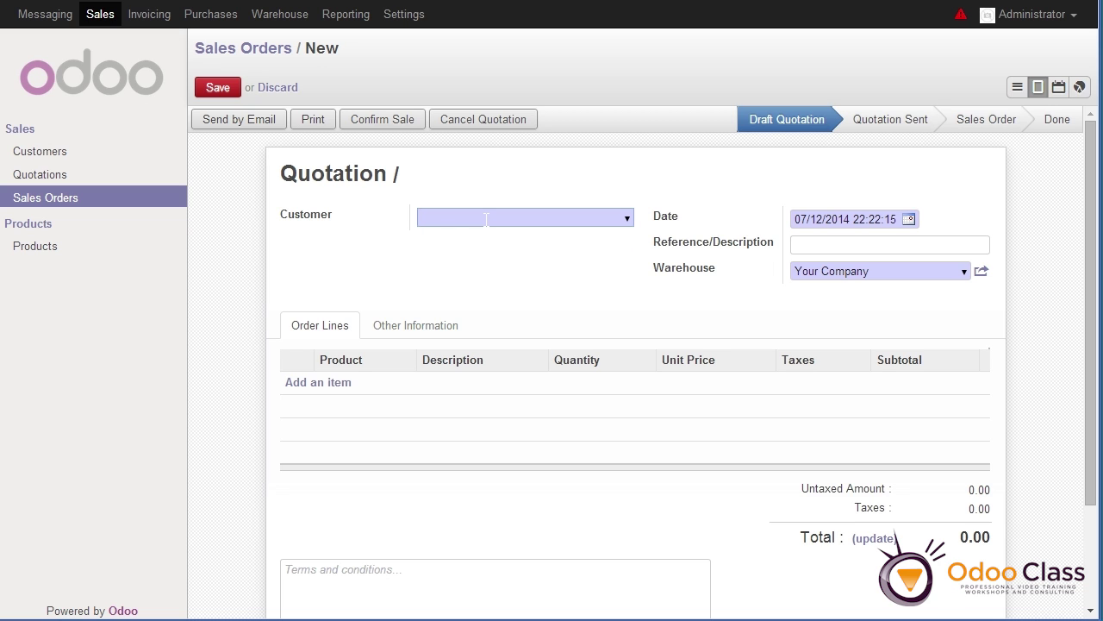
{"action": "type", "text": "Bob Smith"}
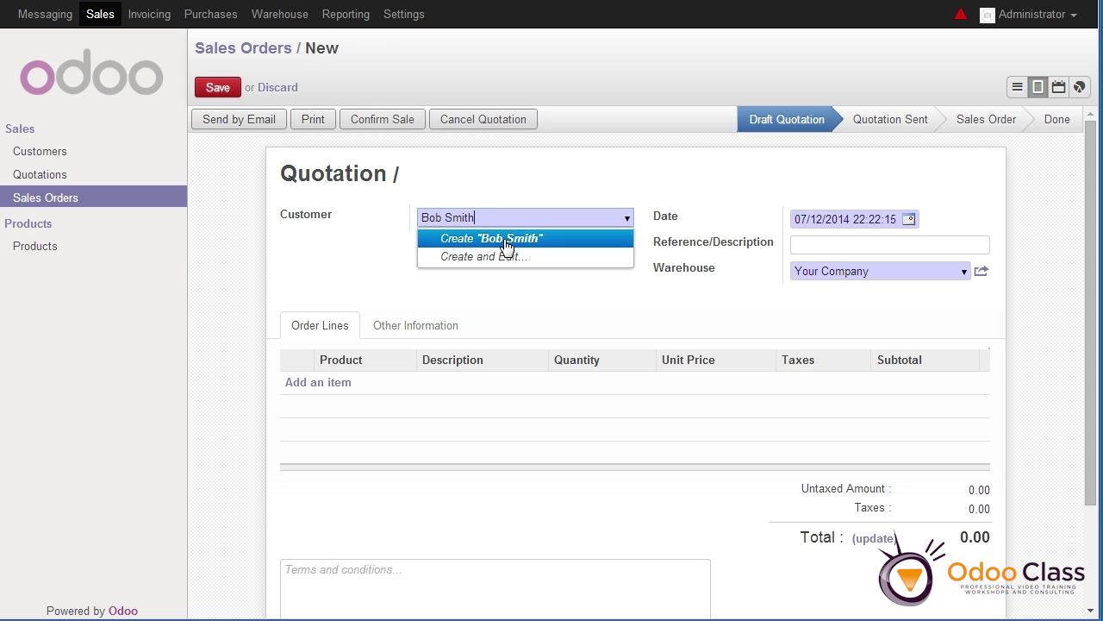
{"action": "left_click", "coordinate": [506, 245]}
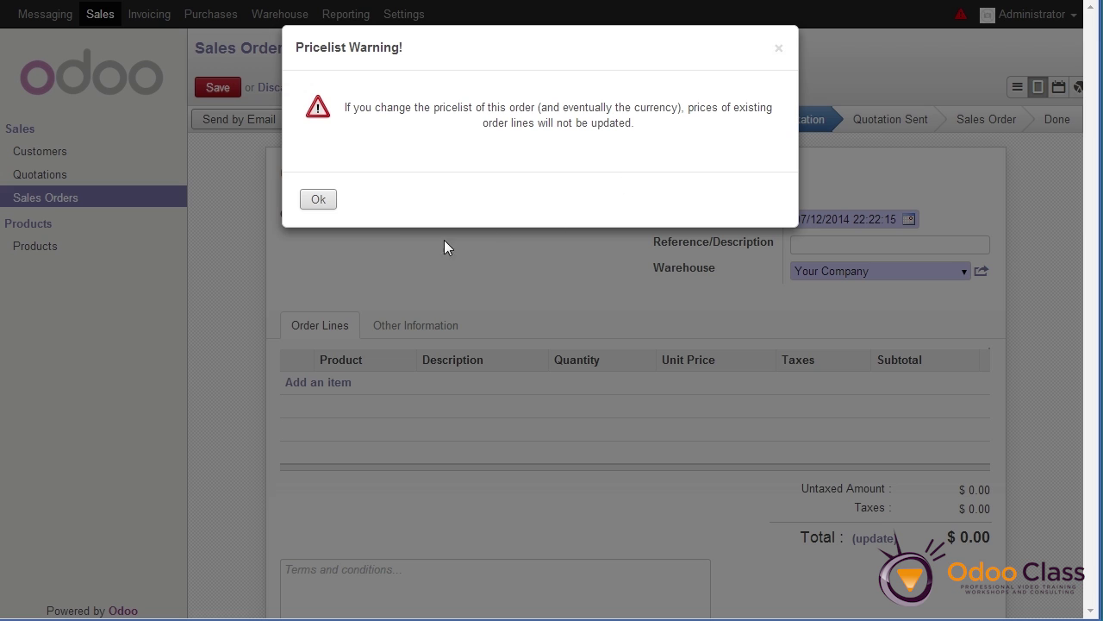
{"action": "left_click", "coordinate": [317, 205]}
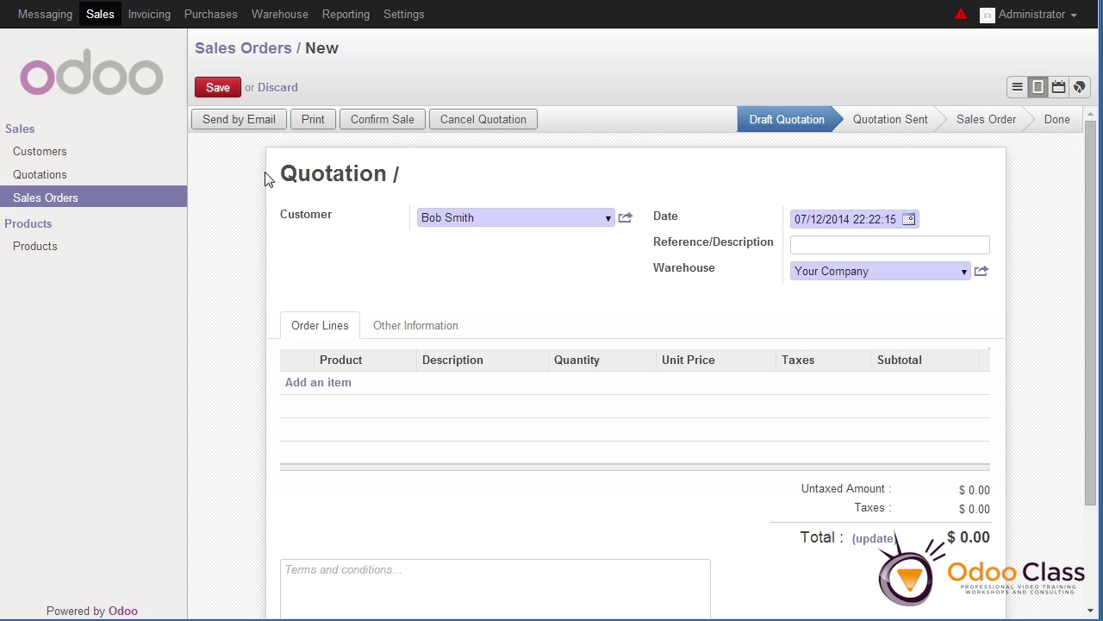
Add a Dice order line with quantity 5 at 2.50
{"action": "left_click", "coordinate": [336, 392]}
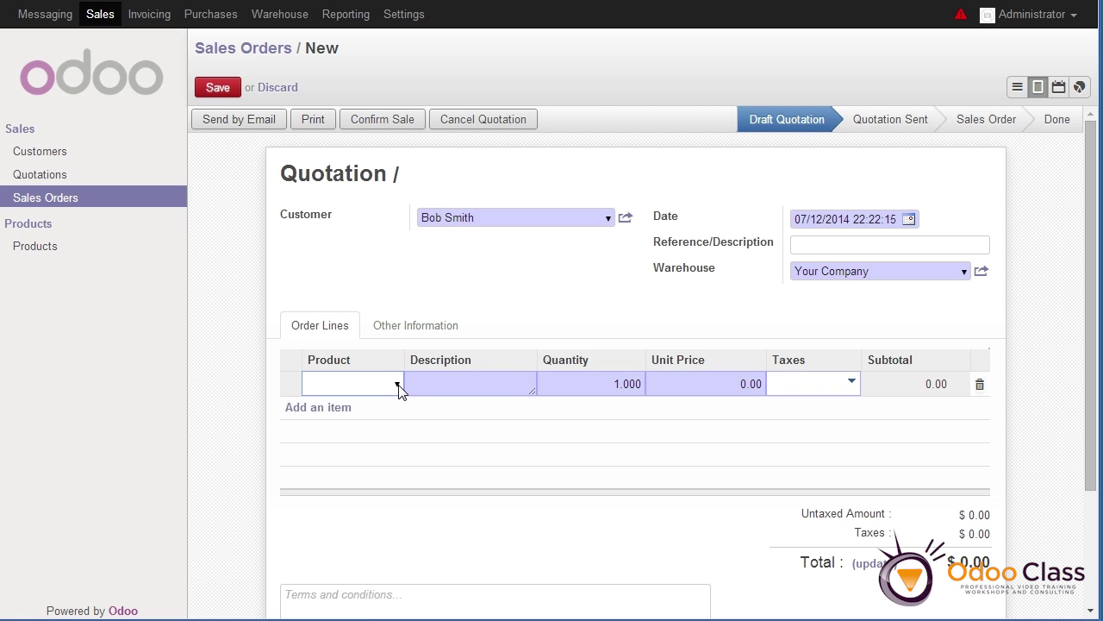
{"action": "left_click", "coordinate": [397, 384]}
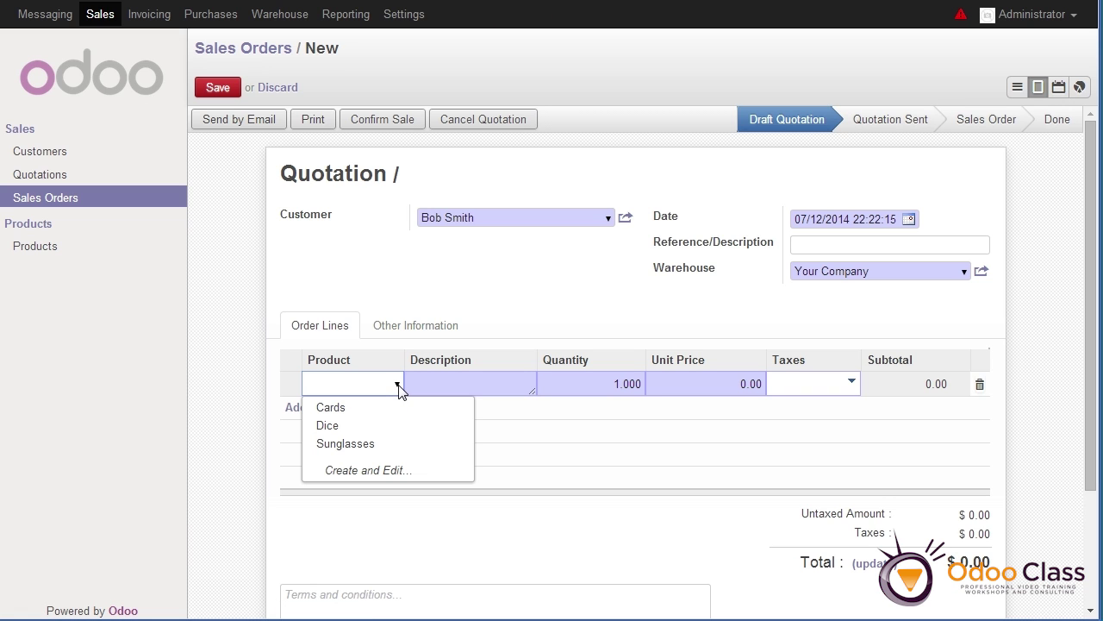
{"action": "left_click", "coordinate": [338, 435]}
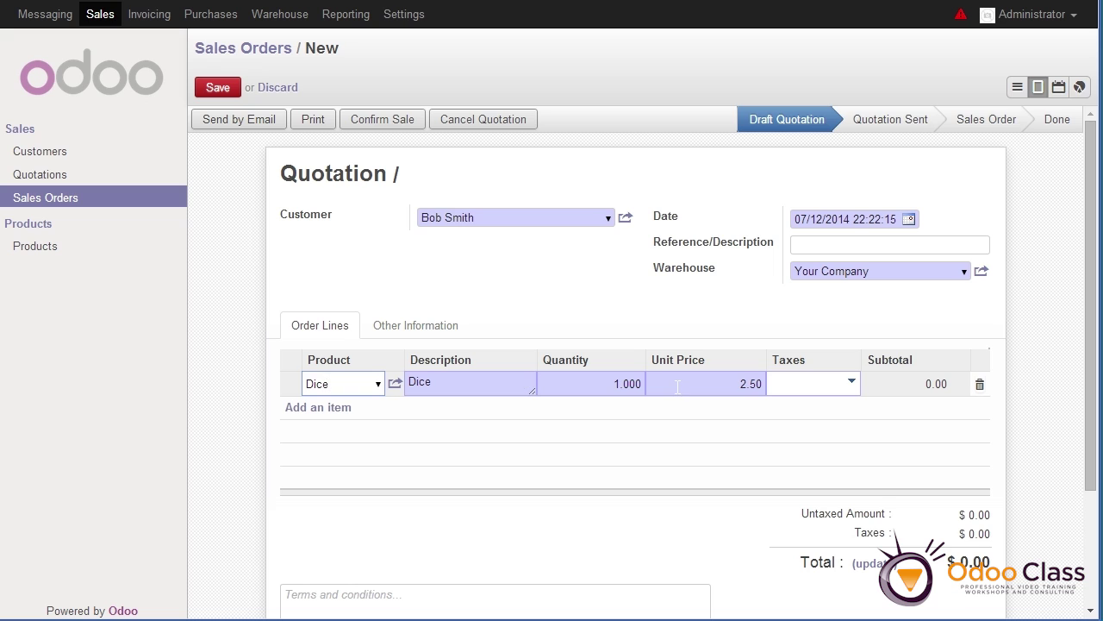
{"action": "left_click_drag", "start_coordinate": [596, 384], "coordinate": [646, 384]}
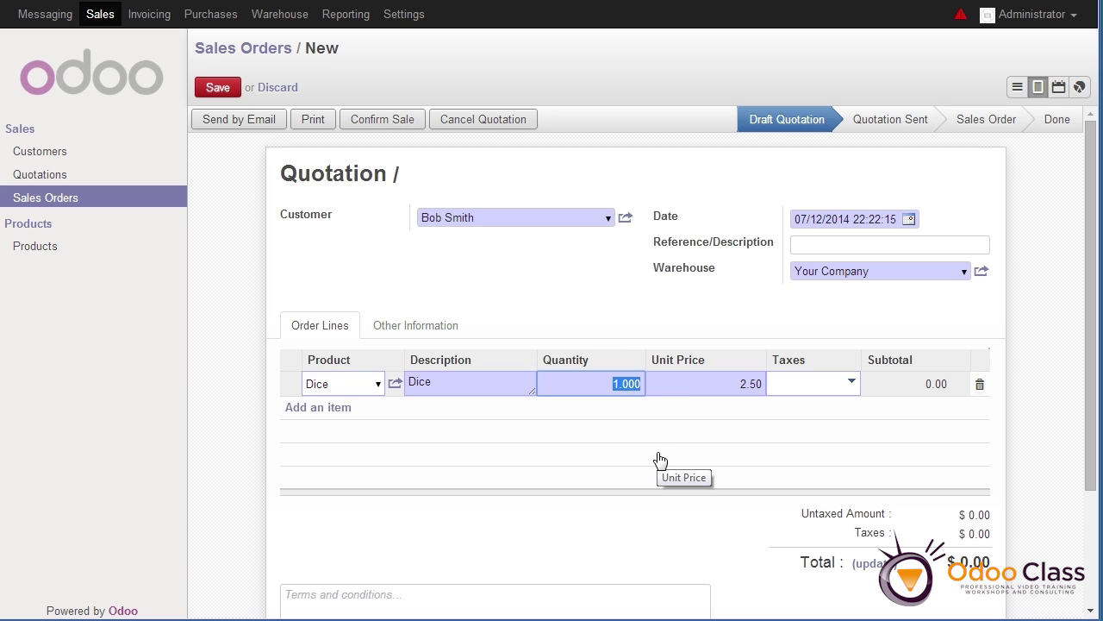
{"action": "type", "text": "5"}
{"action": "key", "text": "Tab"}
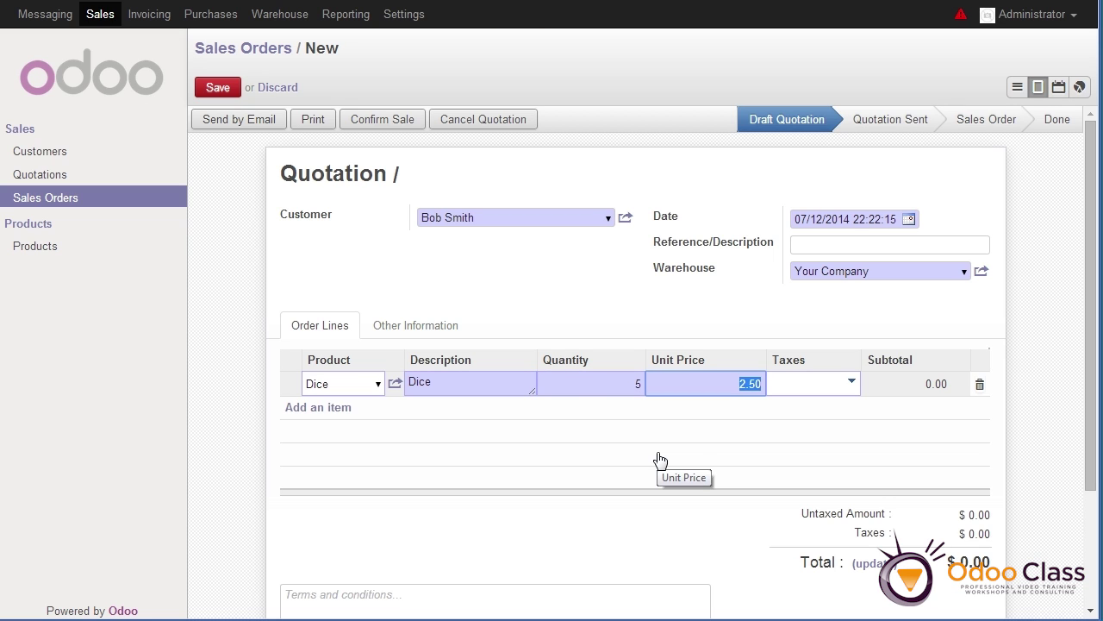
{"action": "left_click", "coordinate": [332, 417]}
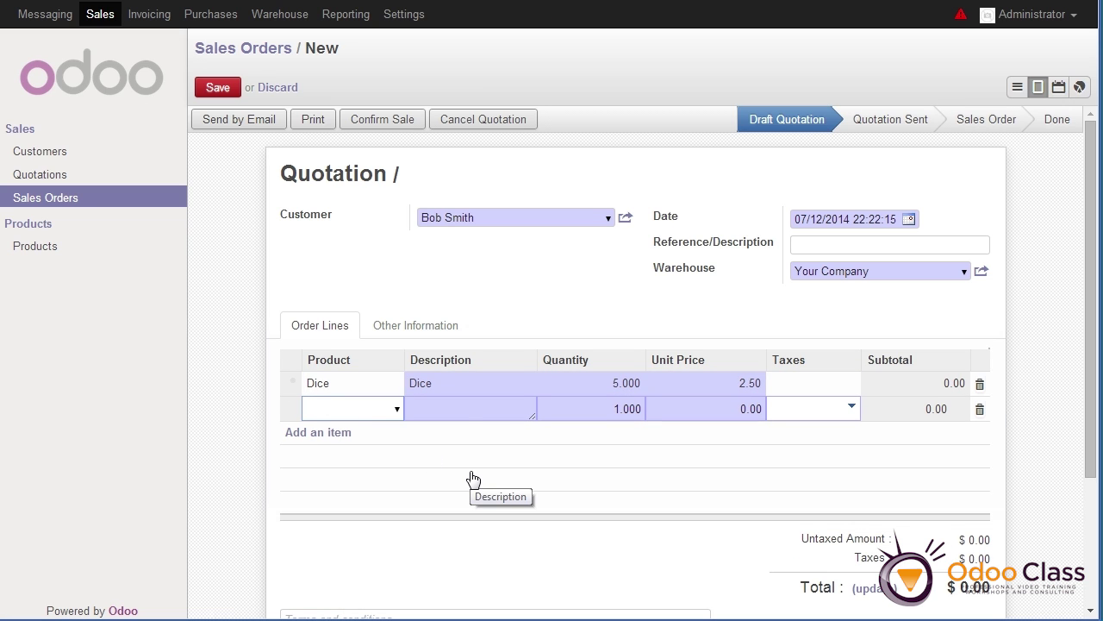
Add a Sunglasses order line with quantity 10 at 10.00
{"action": "type", "text": "S"}
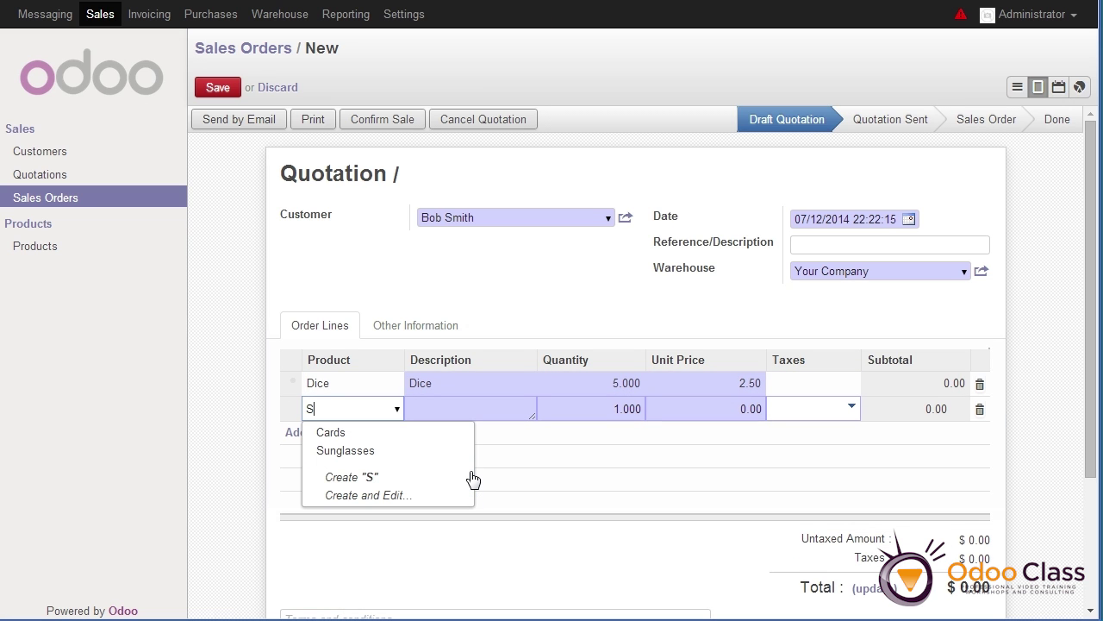
{"action": "type", "text": "un"}
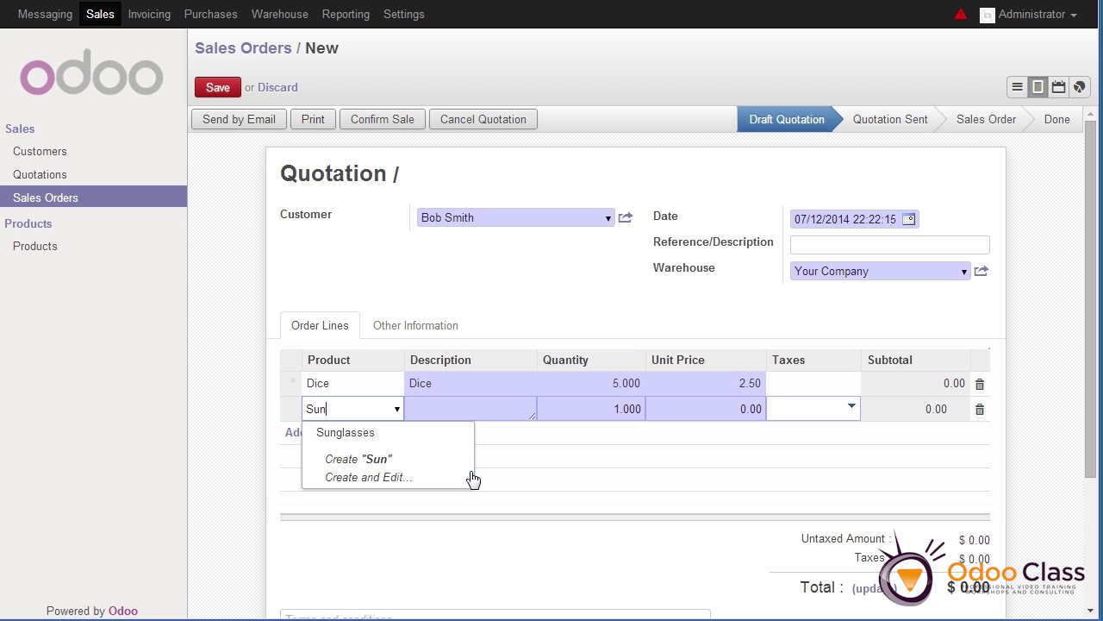
{"action": "key", "text": "Tab"}
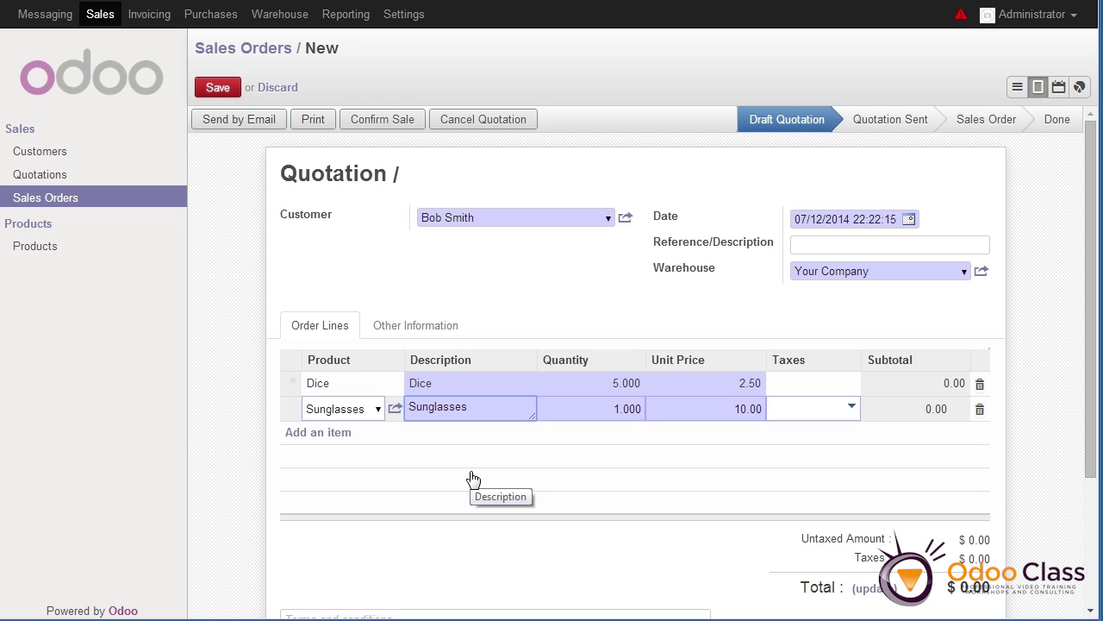
{"action": "key", "text": "Tab"}
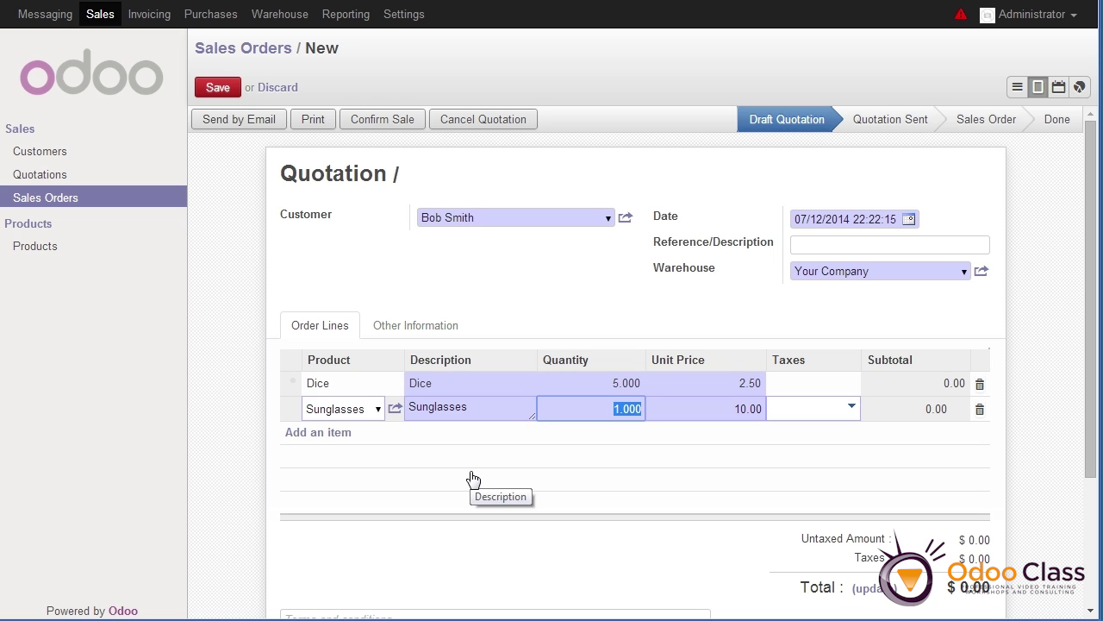
{"action": "type", "text": "10"}
{"action": "key", "text": "Tab"}
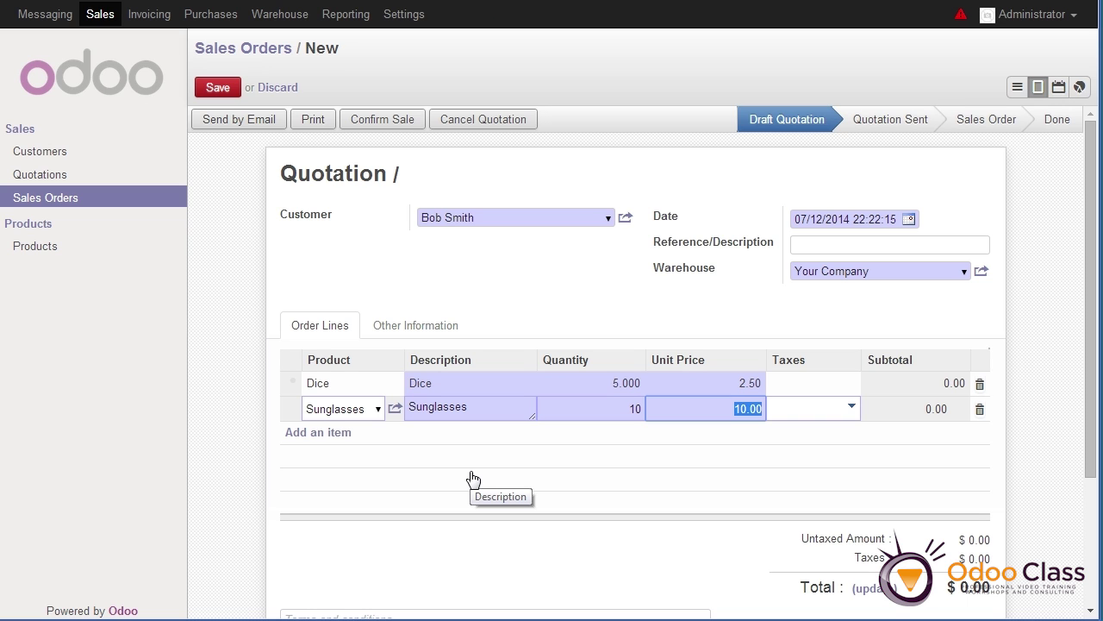
{"action": "key", "text": "Return"}
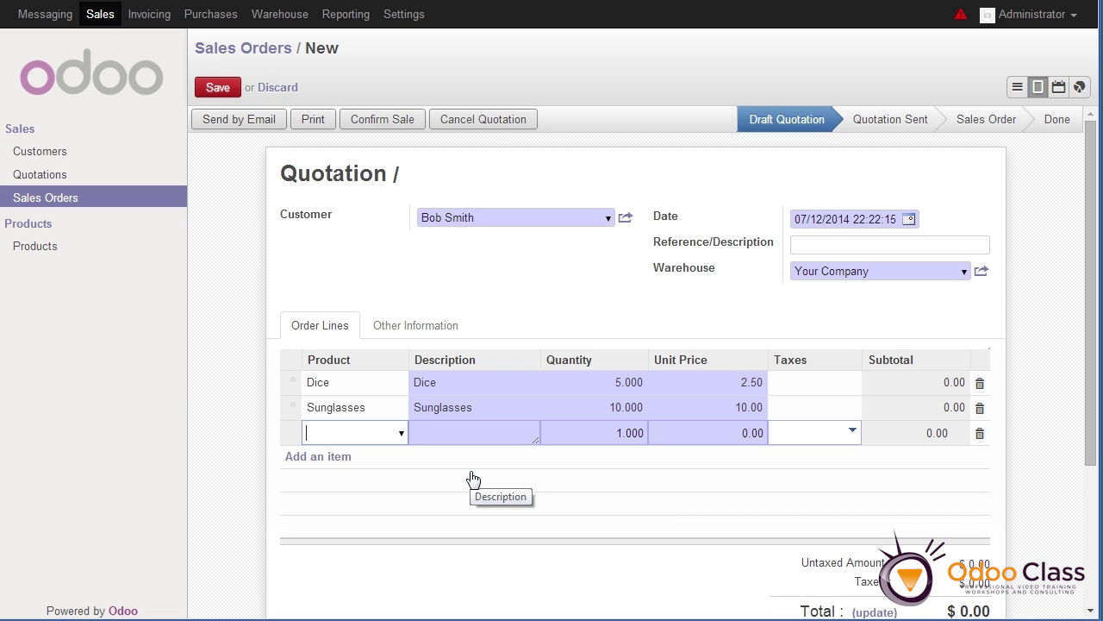
Add a Cards line of quantity 5, then delete it and the empty extra line
{"action": "type", "text": "Ca"}
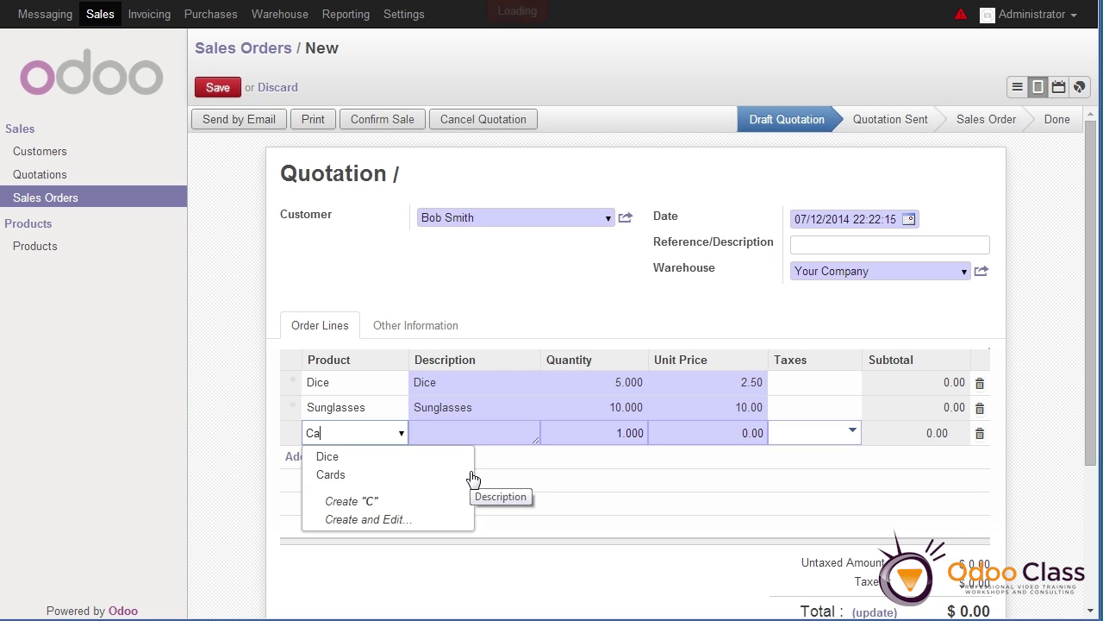
{"action": "key", "text": "Tab"}
{"action": "key", "text": "Tab"}
{"action": "type", "text": "5"}
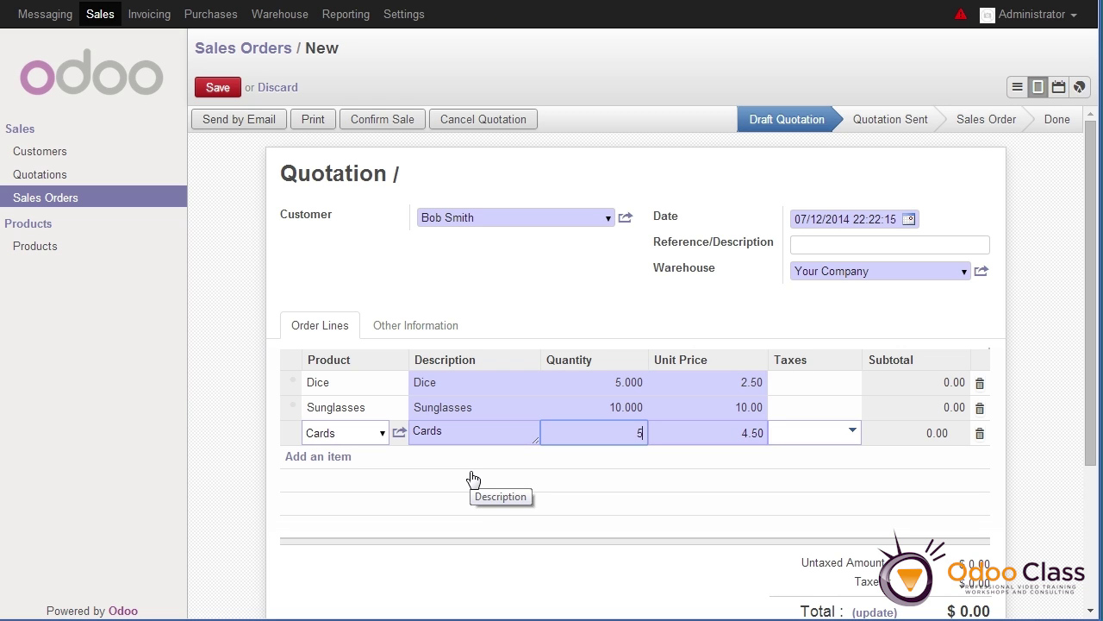
{"action": "key", "text": "Tab"}
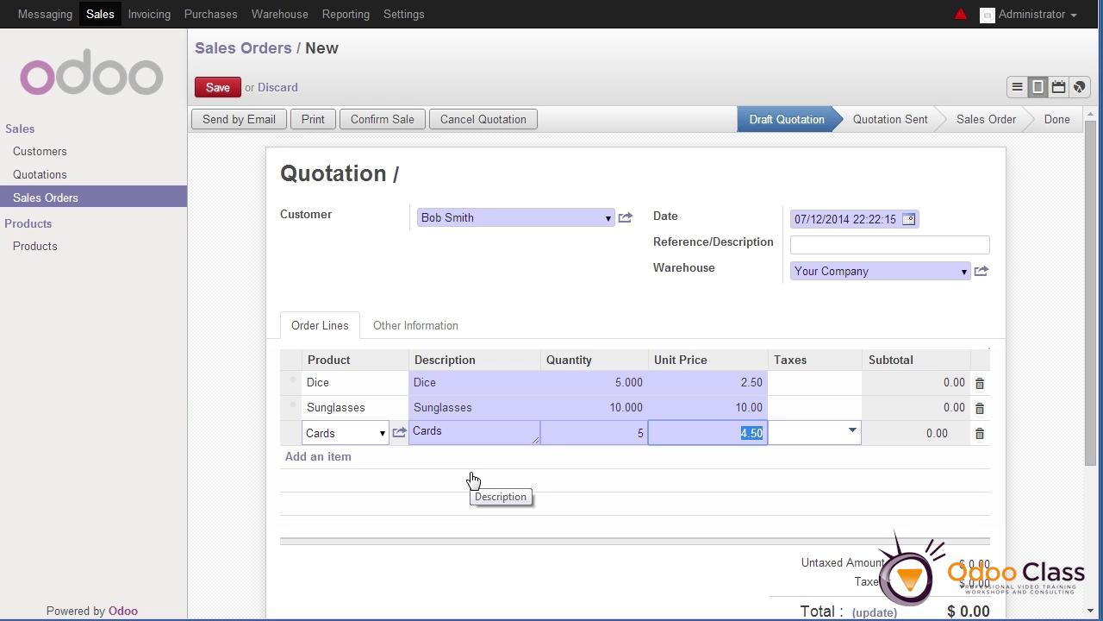
{"action": "key", "text": "Return"}
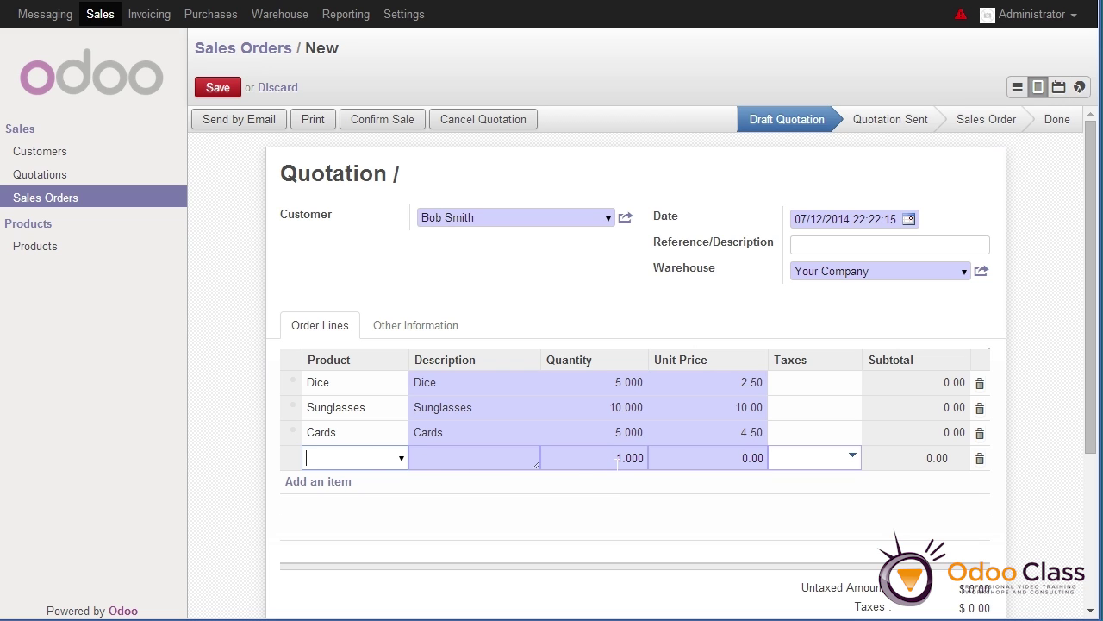
{"action": "left_click", "coordinate": [992, 503]}
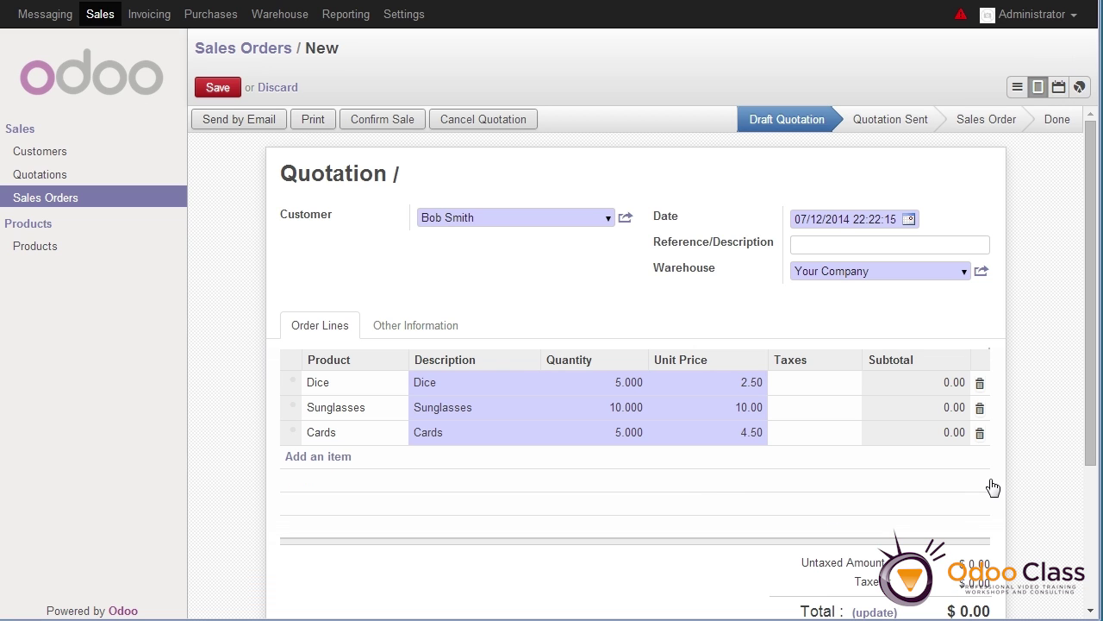
{"action": "left_click", "coordinate": [980, 434]}
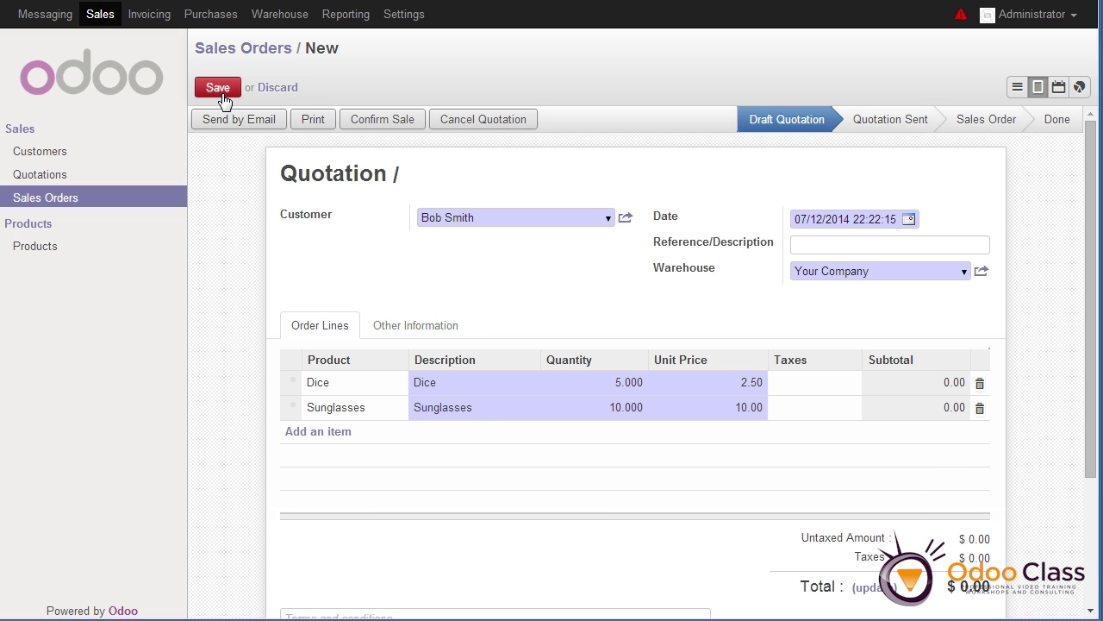
Save the quotation as SO001 totalling $112.50 and return to the Sales Orders list
{"action": "mouse_move", "coordinate": [829, 130]}
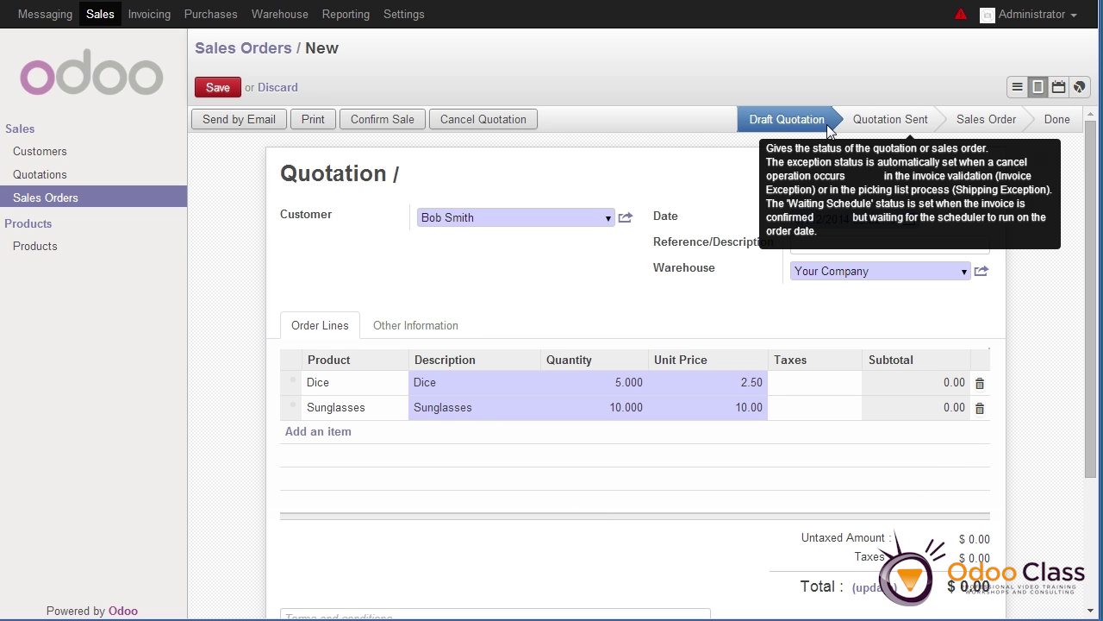
{"action": "left_click", "coordinate": [219, 89]}
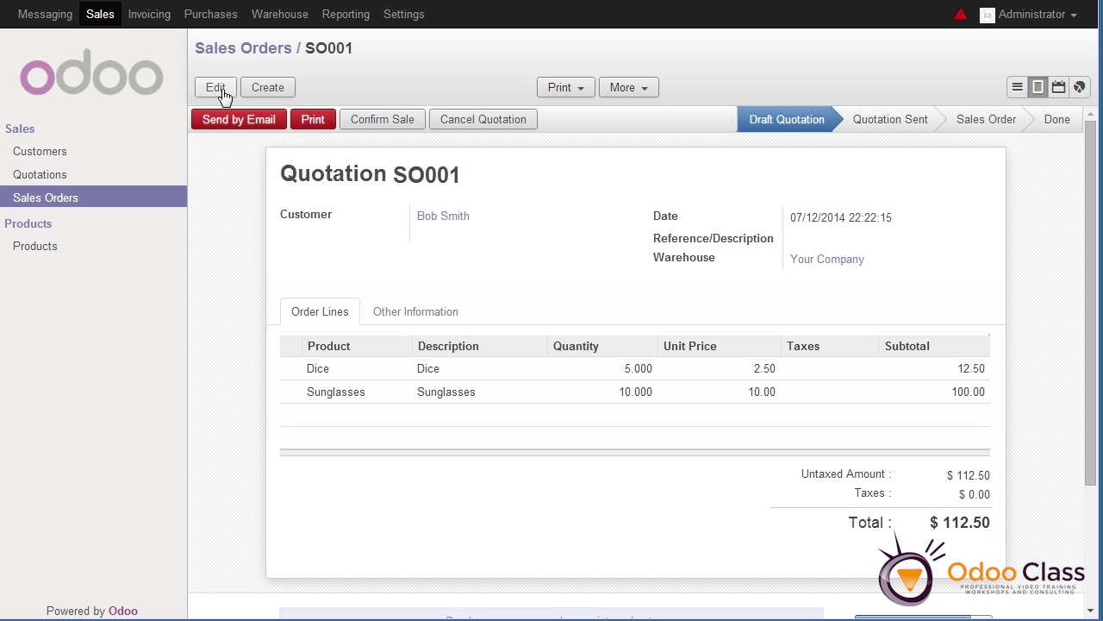
{"action": "left_click", "coordinate": [62, 203]}
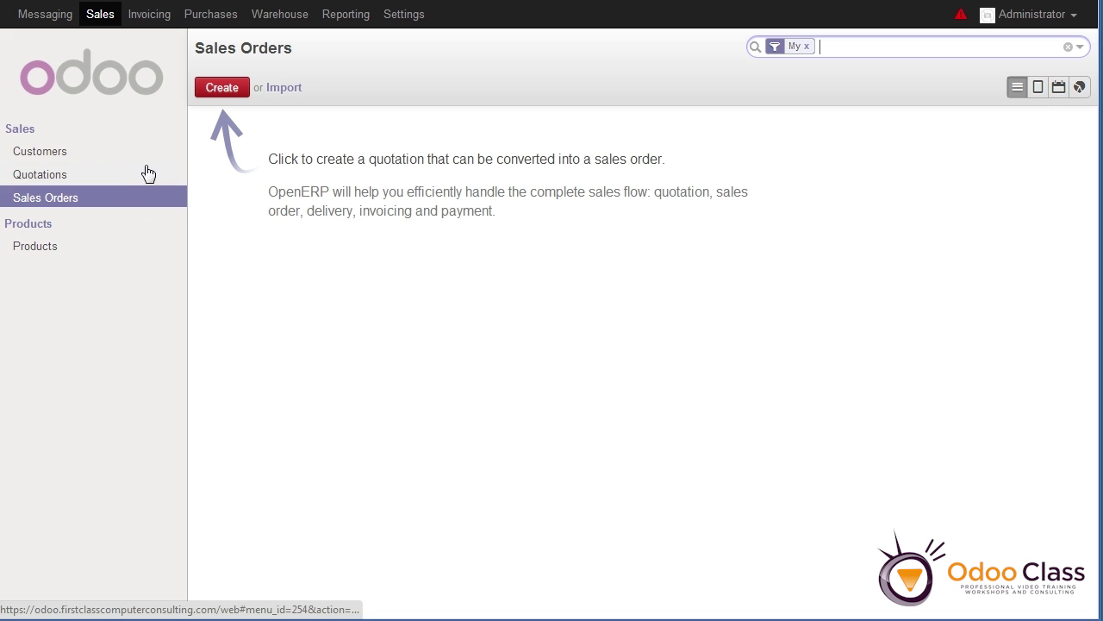
Start a new quotation and create a new customer from the name typed in Customer, dismissing the warnings
{"action": "left_click", "coordinate": [220, 93]}
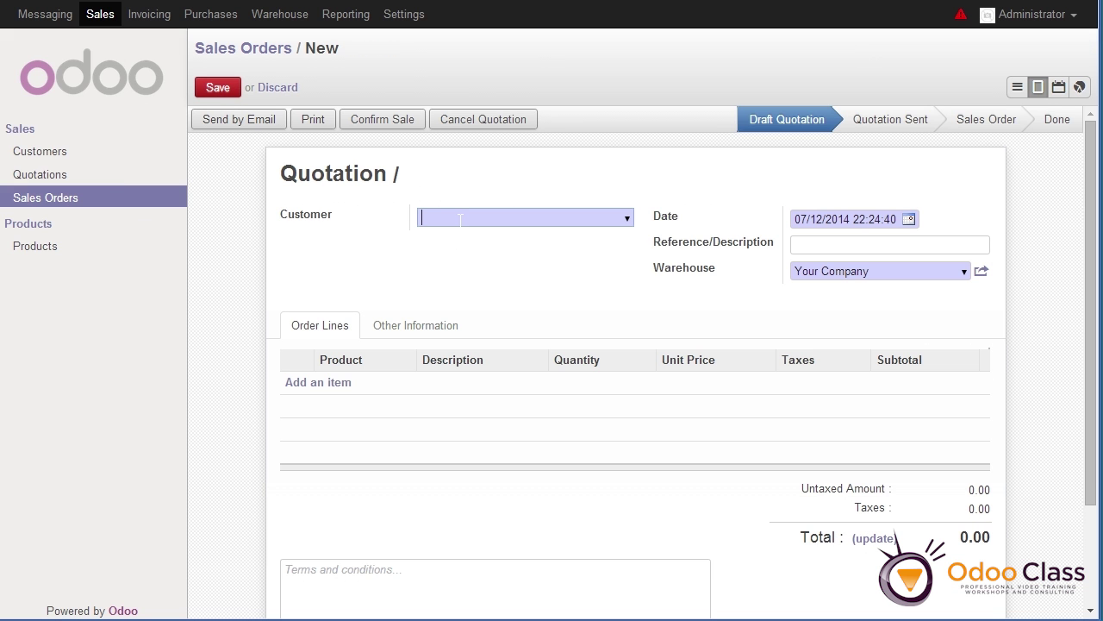
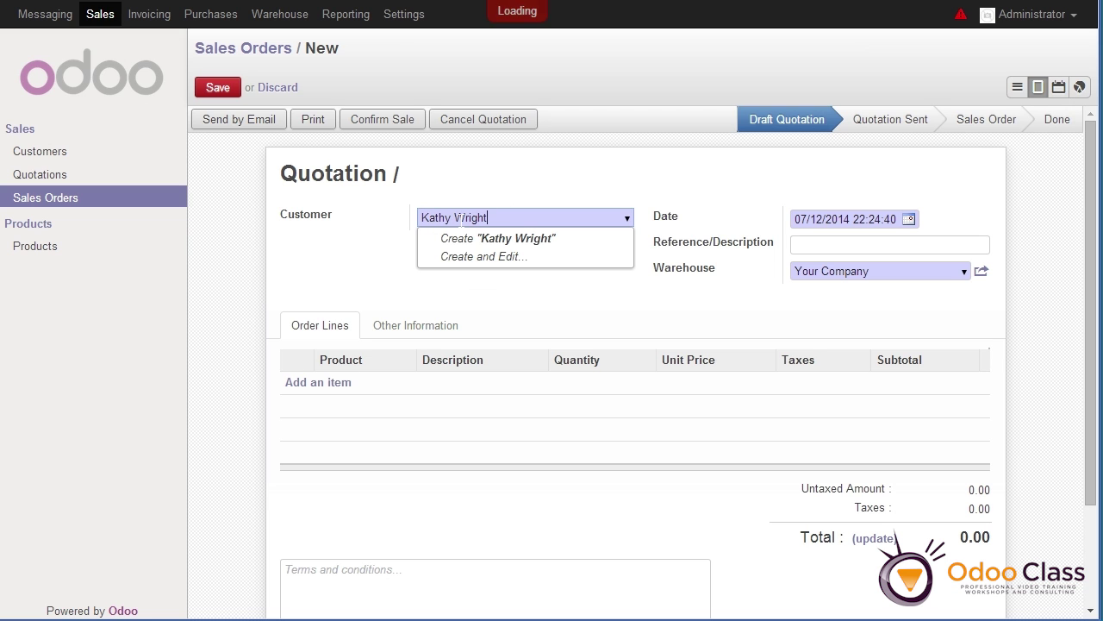
{"action": "left_click", "coordinate": [324, 390]}
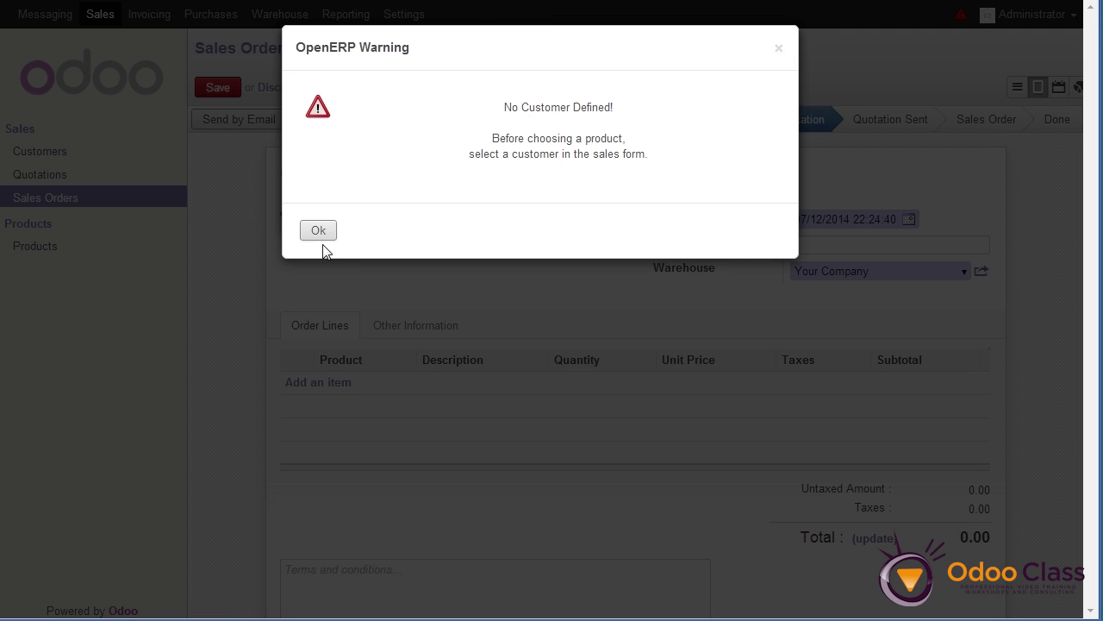
{"action": "left_click", "coordinate": [318, 230]}
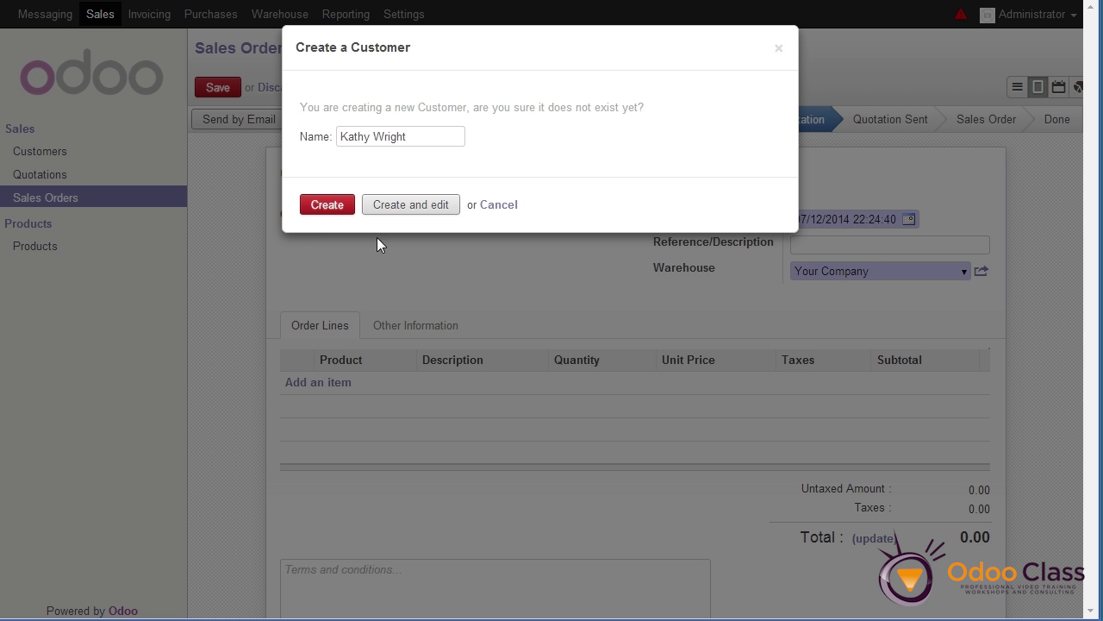
{"action": "left_click", "coordinate": [328, 208]}
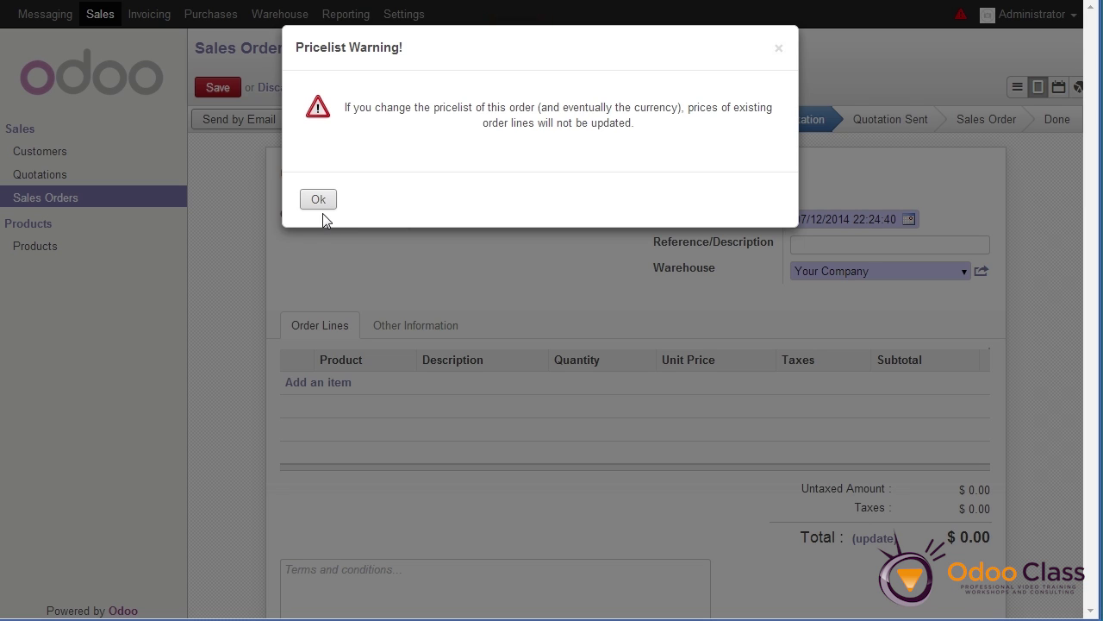
{"action": "left_click", "coordinate": [319, 204]}
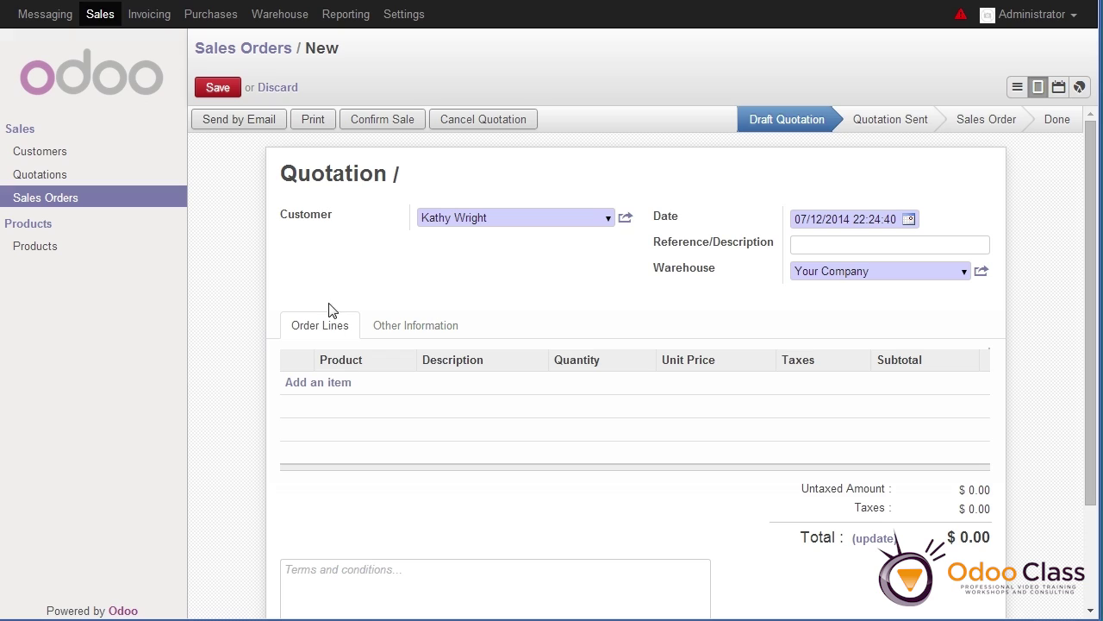
Add one Dice line, save the quotation as SO002, and view the Quotations list
{"action": "left_click", "coordinate": [319, 382]}
{"action": "left_click", "coordinate": [398, 384]}
{"action": "left_click", "coordinate": [365, 424]}
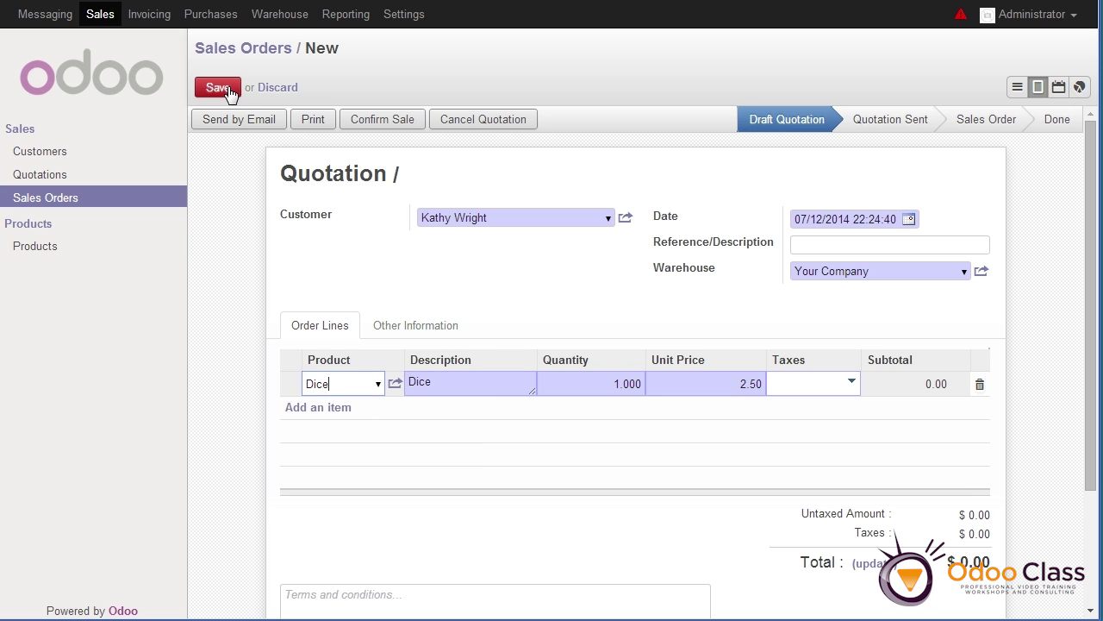
{"action": "left_click", "coordinate": [228, 90]}
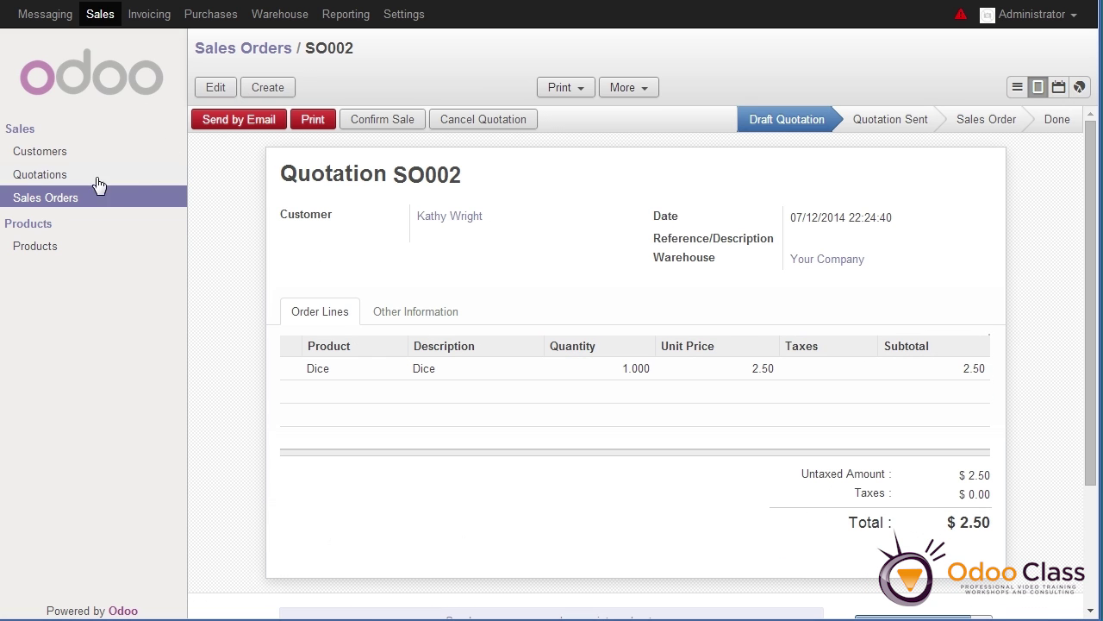
{"action": "left_click", "coordinate": [43, 200]}
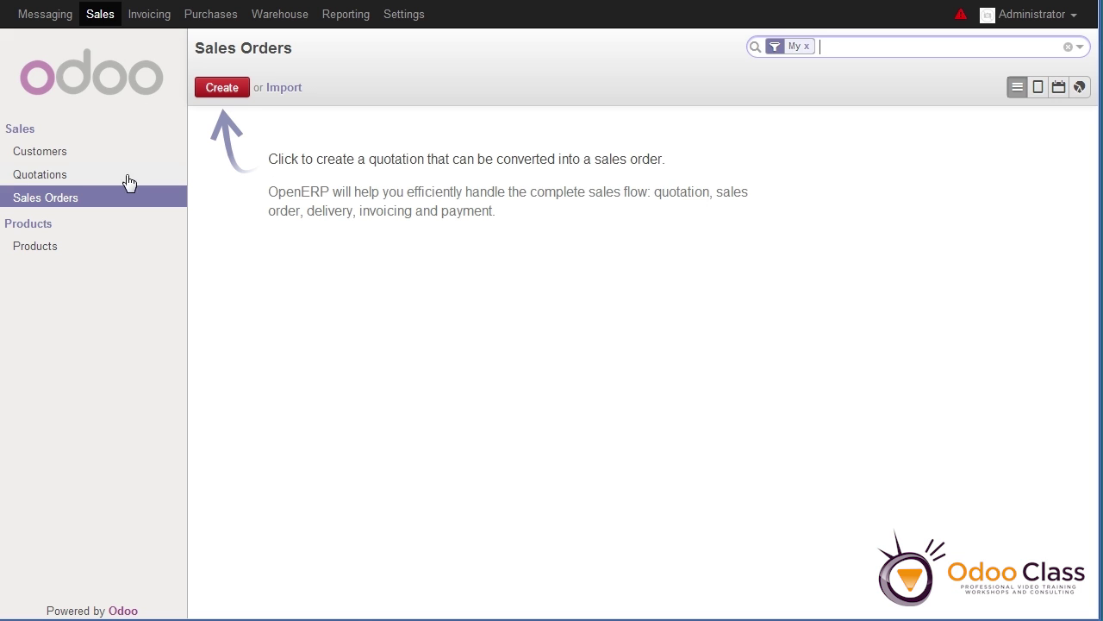
{"action": "left_click", "coordinate": [40, 178]}
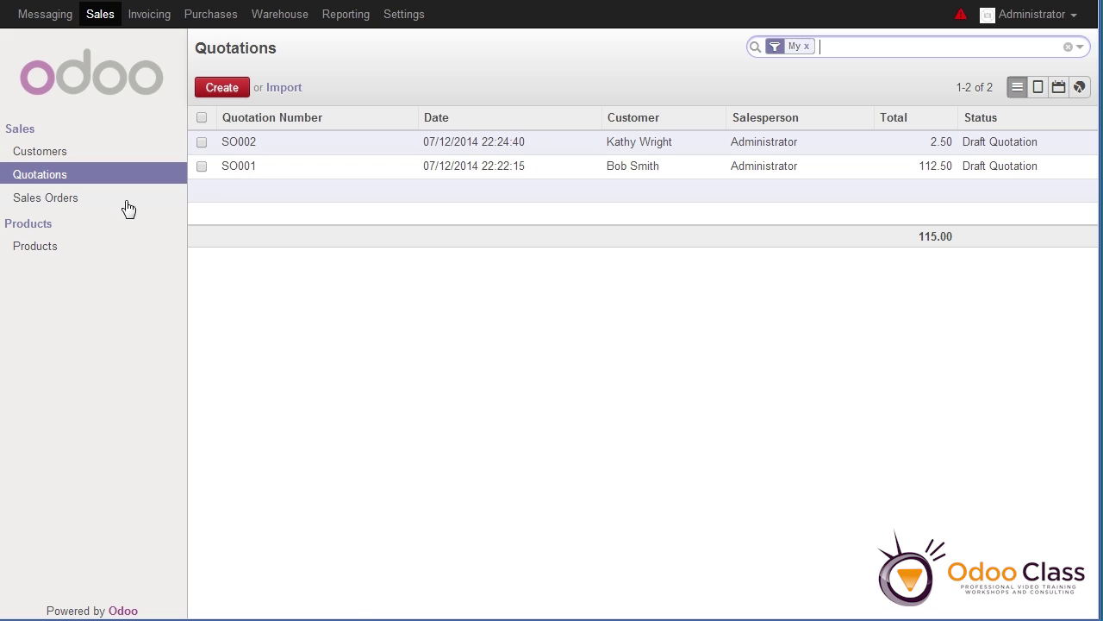
{"action": "left_click", "coordinate": [52, 205]}
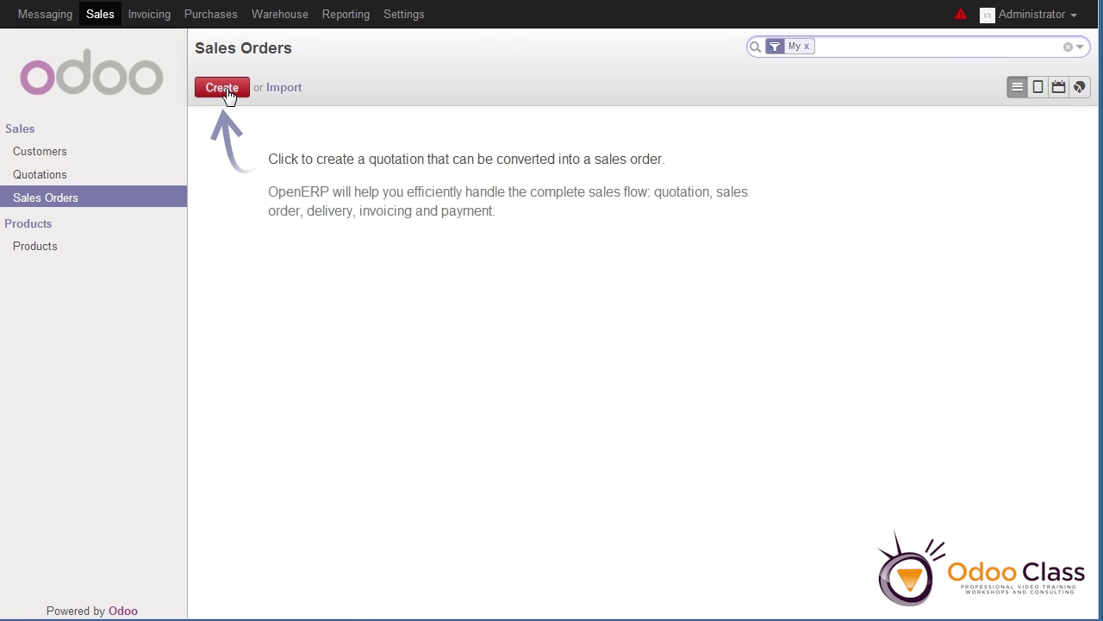
{"action": "left_click", "coordinate": [38, 181]}
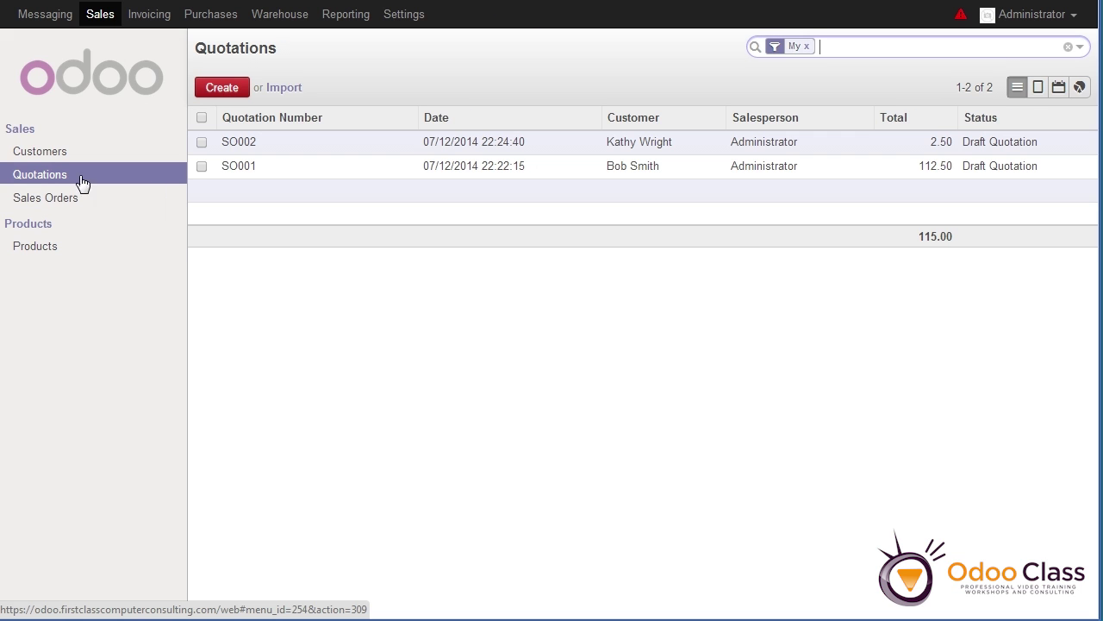
Confirm quotation SO001 as a sales order and return to the Sales Orders list
{"action": "left_click", "coordinate": [250, 171]}
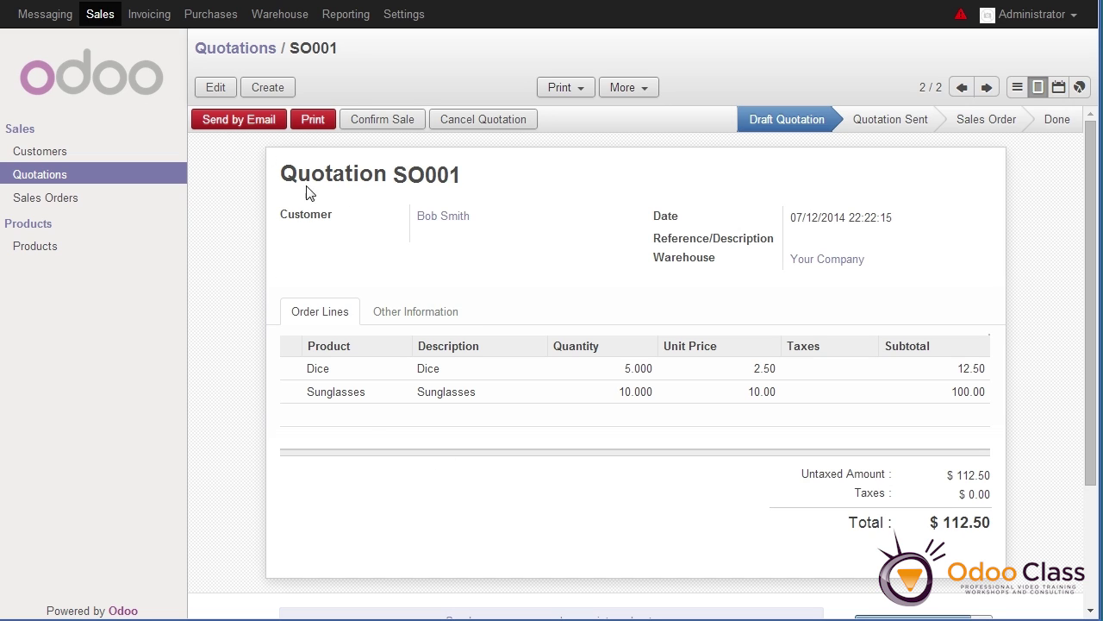
{"action": "left_click", "coordinate": [389, 121]}
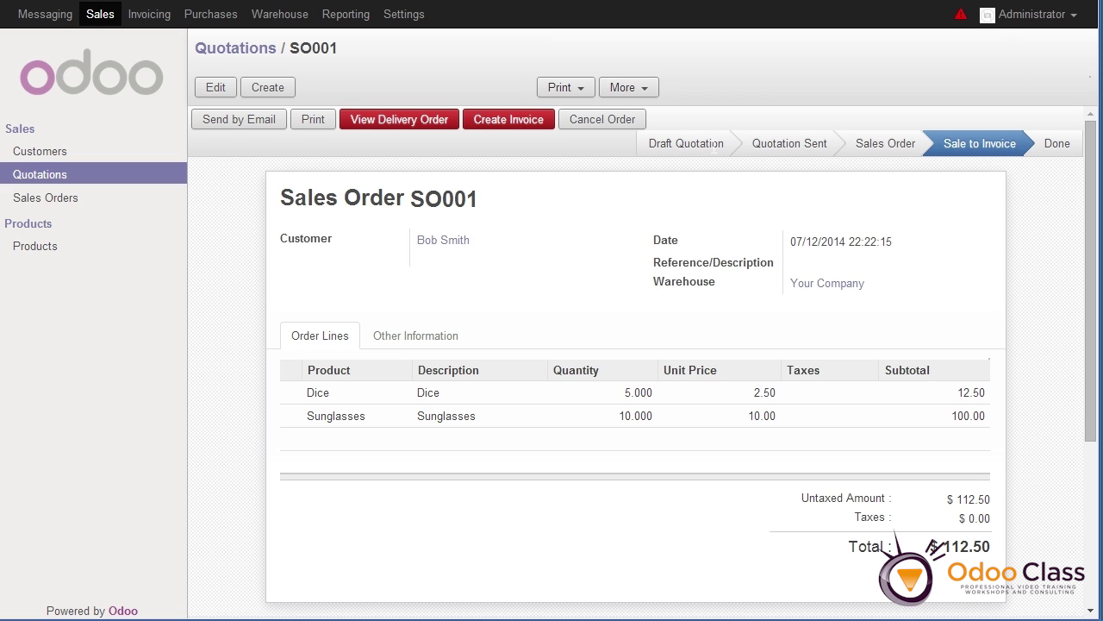
{"action": "mouse_move", "coordinate": [737, 144]}
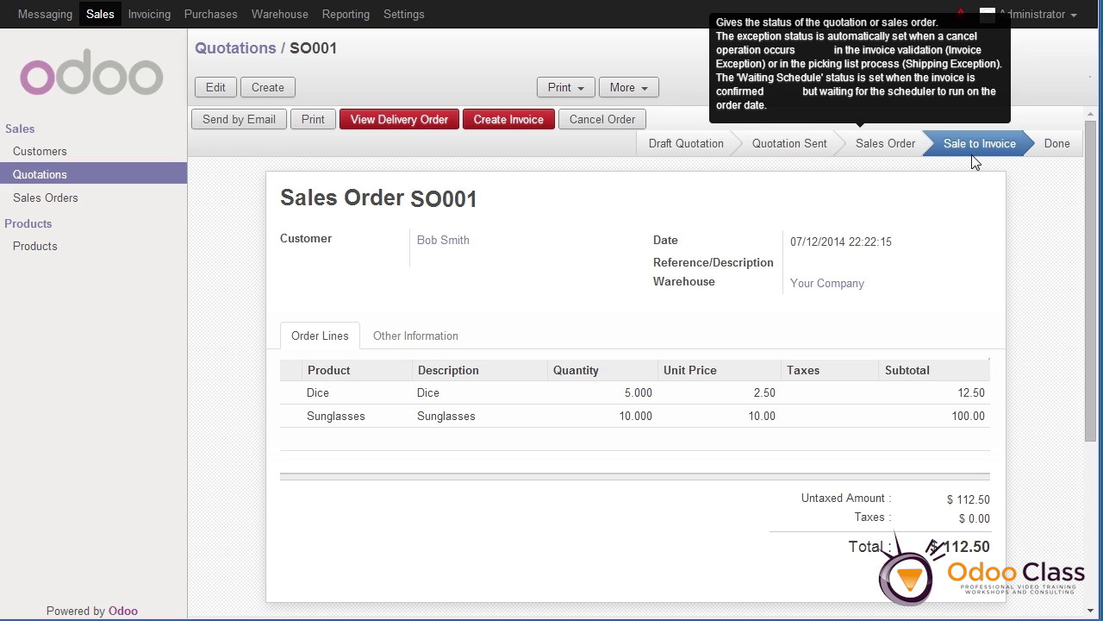
{"action": "left_click", "coordinate": [45, 198]}
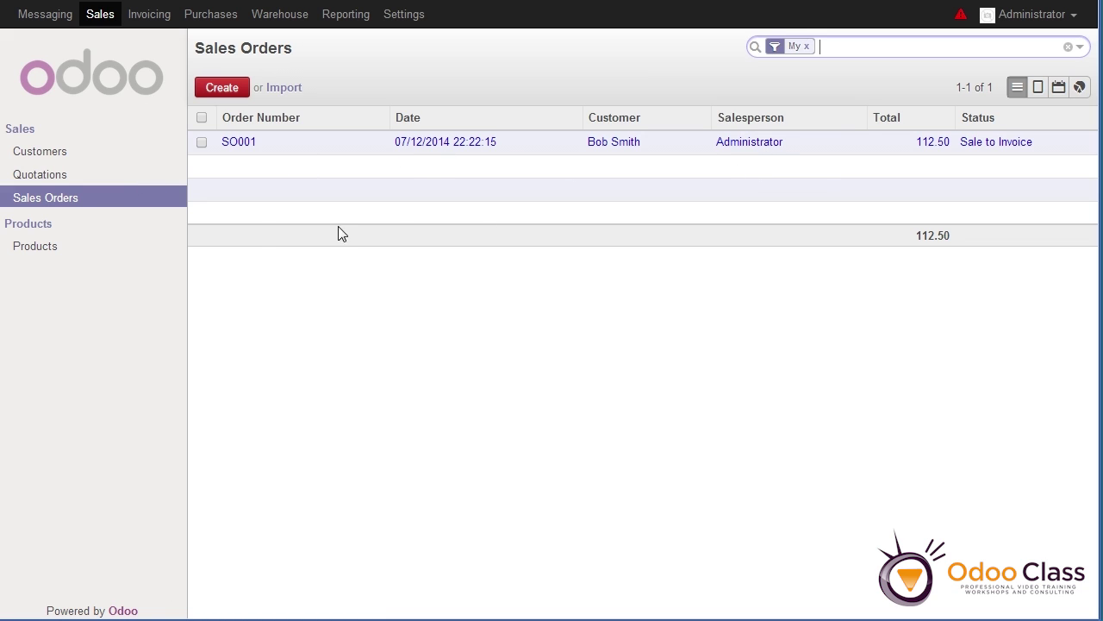
Check the Quotations list, then go back to Sales Orders showing only SO001
{"action": "left_click", "coordinate": [60, 180]}
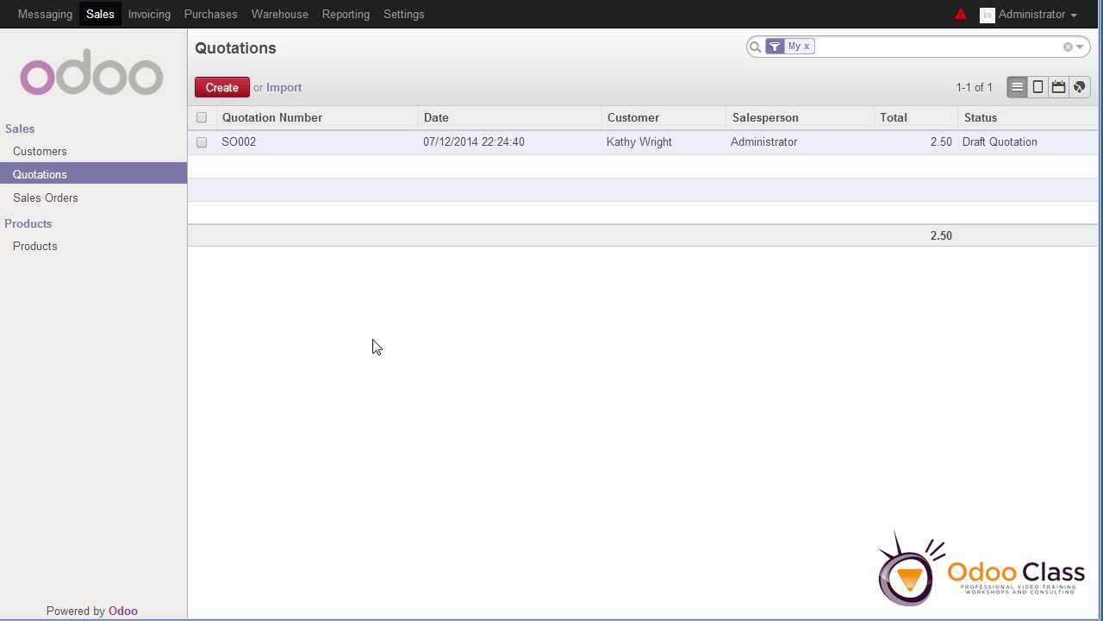
{"action": "left_click", "coordinate": [46, 199]}
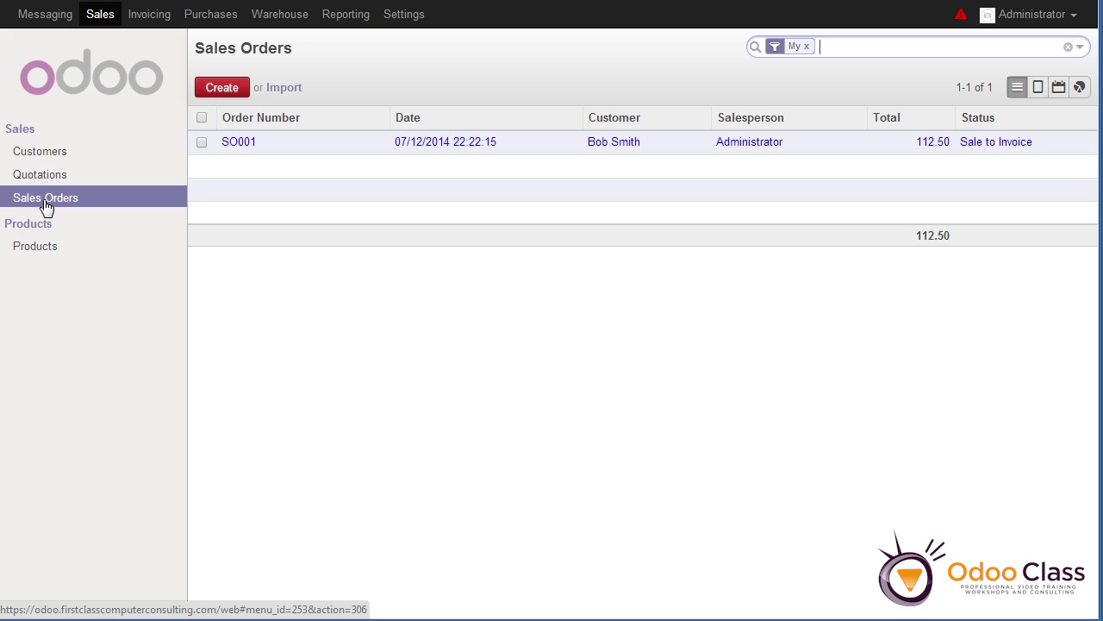
Open SO001 for editing and enter 'Notes' as its reference
{"action": "left_click", "coordinate": [443, 146]}
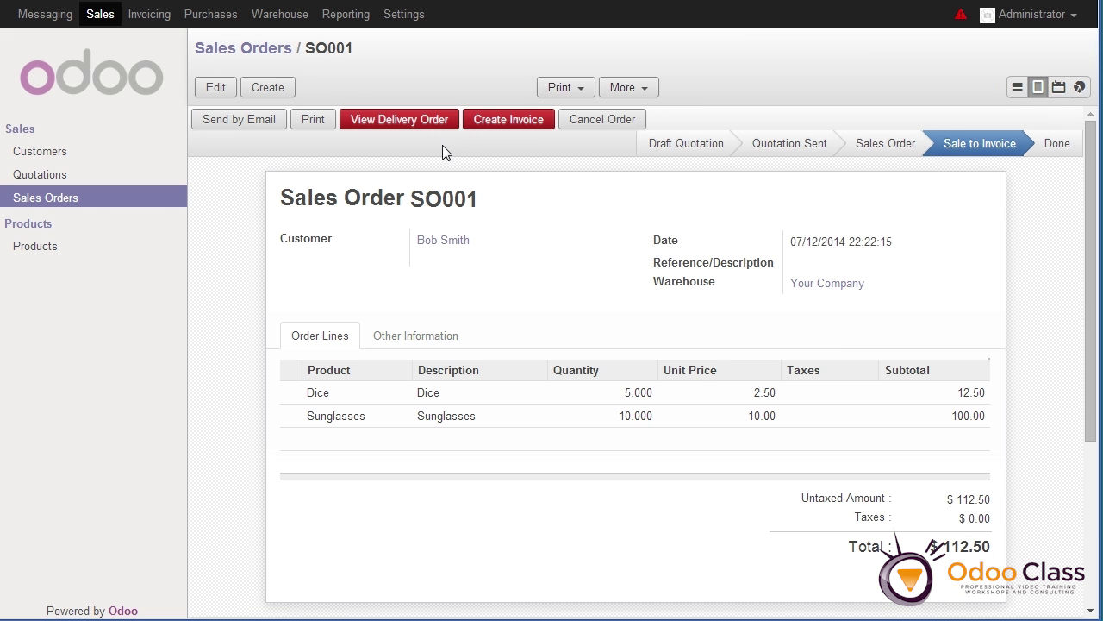
{"action": "left_click", "coordinate": [214, 89]}
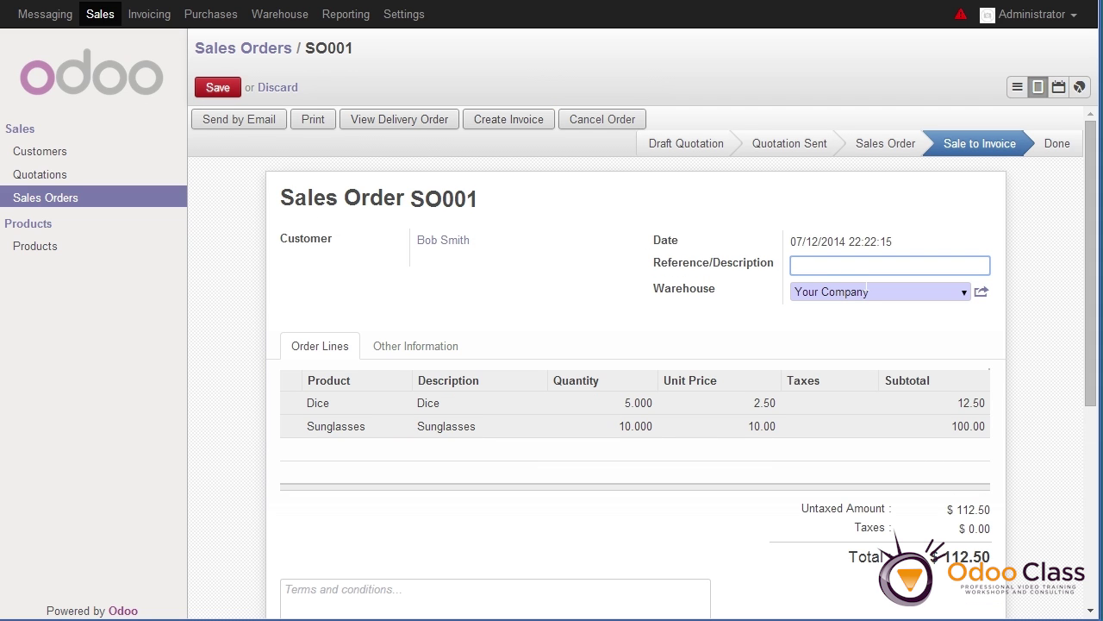
{"action": "type", "text": "Notes"}
{"action": "left_click", "coordinate": [623, 536]}
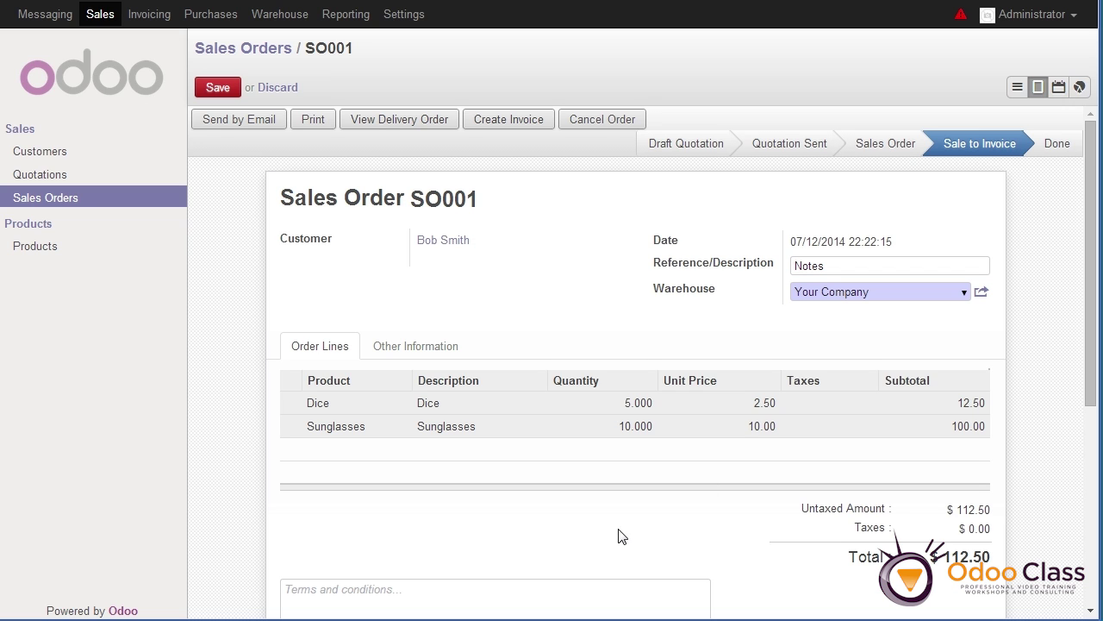
Write the terms note 'Please rush this order!' on SO001
{"action": "scroll", "coordinate": [457, 571], "scroll_direction": "down", "scroll_amount": 2}
{"action": "left_click", "coordinate": [286, 416]}
{"action": "type", "text": "df"}
{"action": "key", "text": "BackSpace"}
{"action": "key", "text": "BackSpace"}
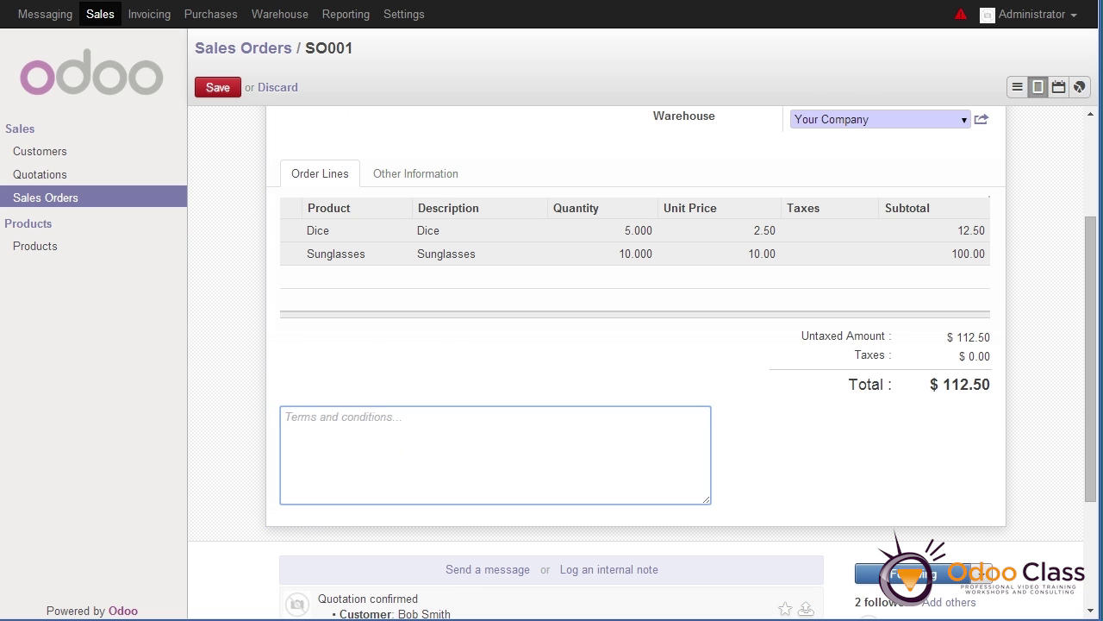
{"action": "type", "text": "Please expedite"}
{"action": "key", "text": "BackSpace"}
{"action": "key", "text": "BackSpace"}
{"action": "key", "text": "BackSpace"}
{"action": "key", "text": "BackSpace"}
{"action": "key", "text": "BackSpace"}
{"action": "key", "text": "BackSpace"}
{"action": "key", "text": "BackSpace"}
{"action": "key", "text": "BackSpace"}
{"action": "type", "text": "rush this ro"}
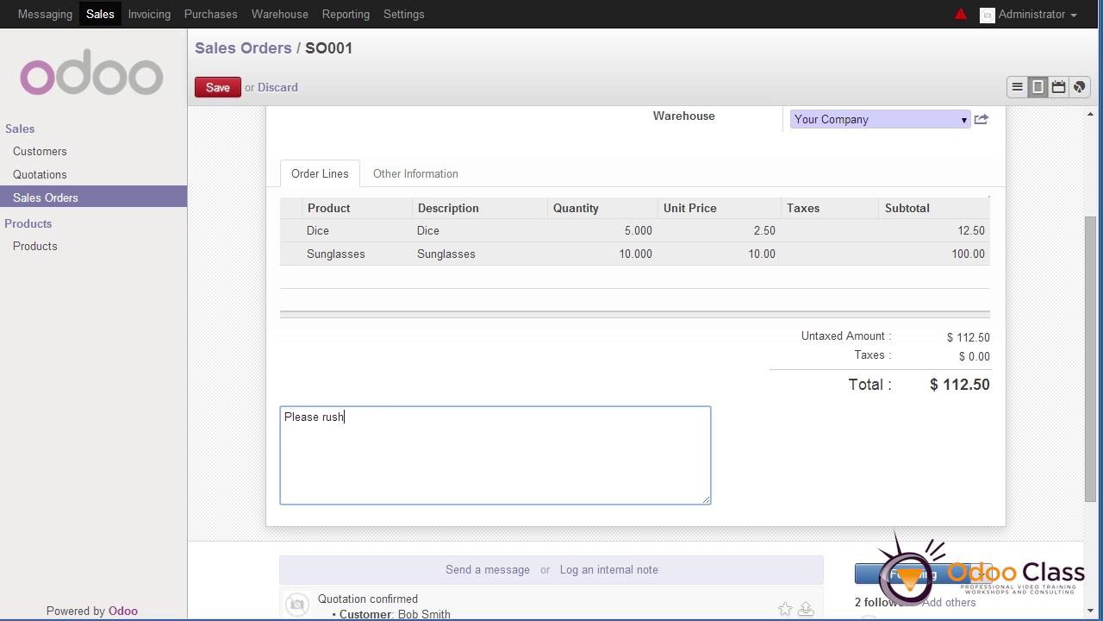
{"action": "key", "text": "BackSpace"}
{"action": "key", "text": "BackSpace"}
{"action": "type", "text": "order!"}
{"action": "scroll", "coordinate": [402, 460], "scroll_direction": "up", "scroll_amount": 2}
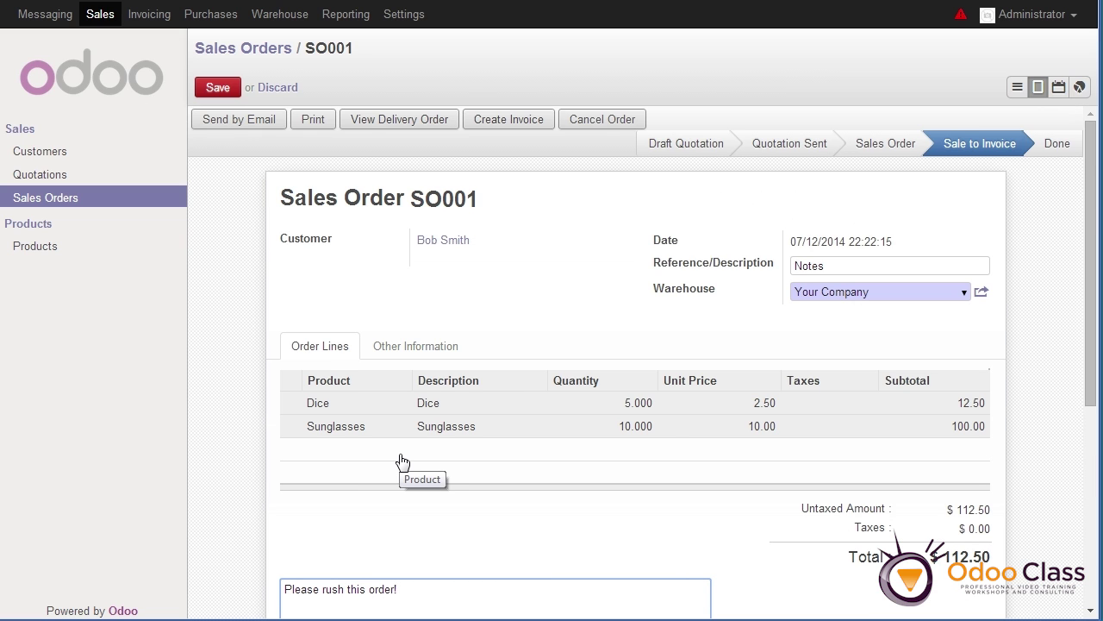
{"action": "left_click", "coordinate": [342, 407]}
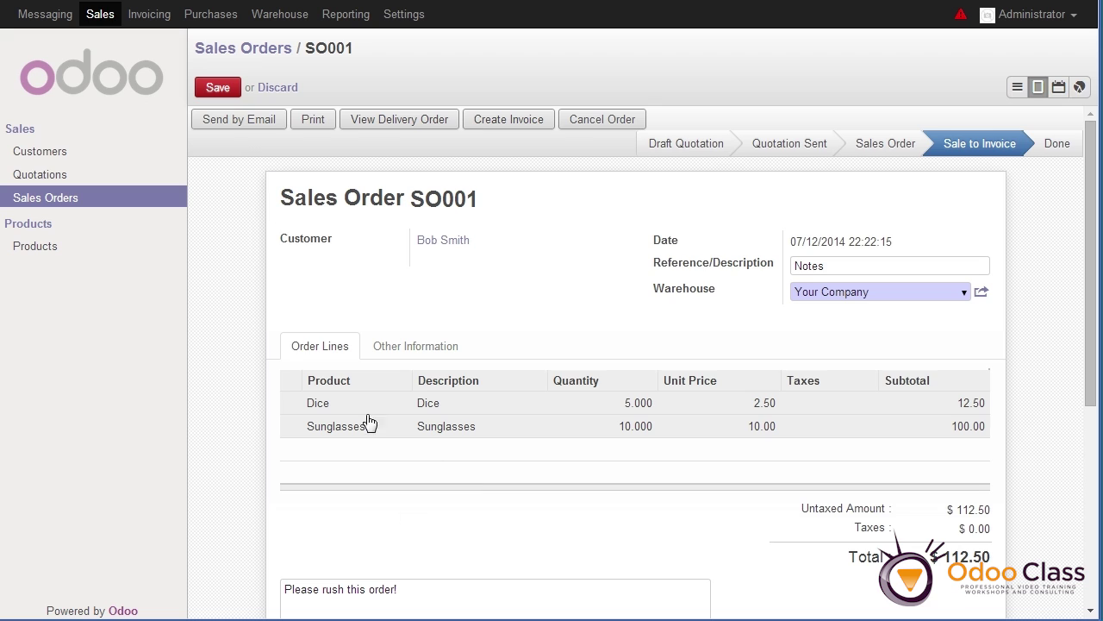
Keep Your Company selected as SO001's warehouse
{"action": "left_click", "coordinate": [398, 589]}
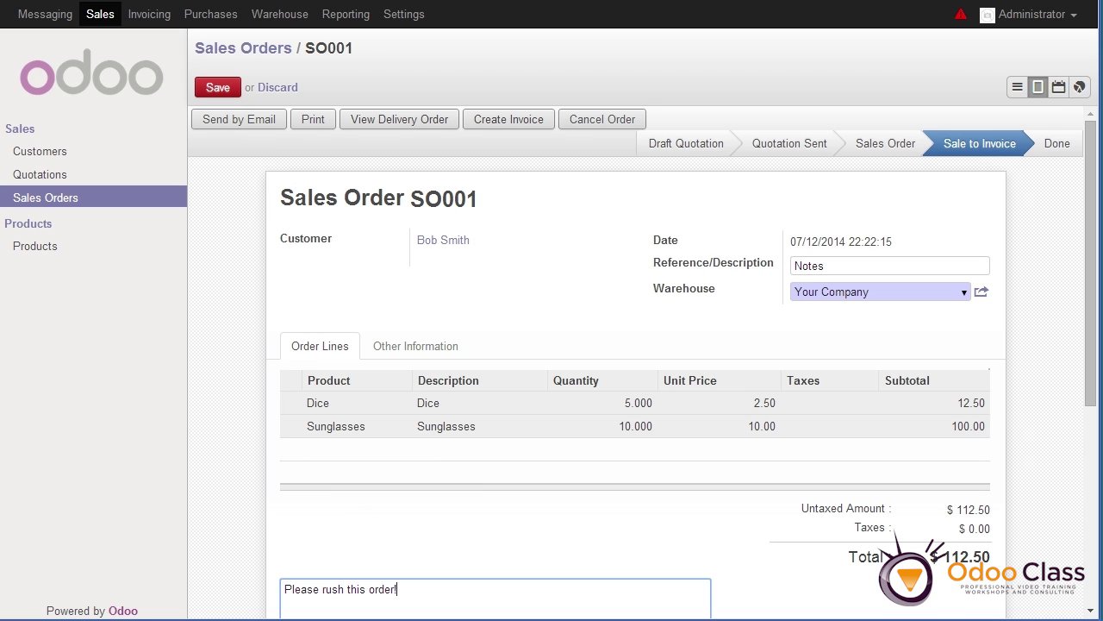
{"action": "left_click", "coordinate": [829, 265]}
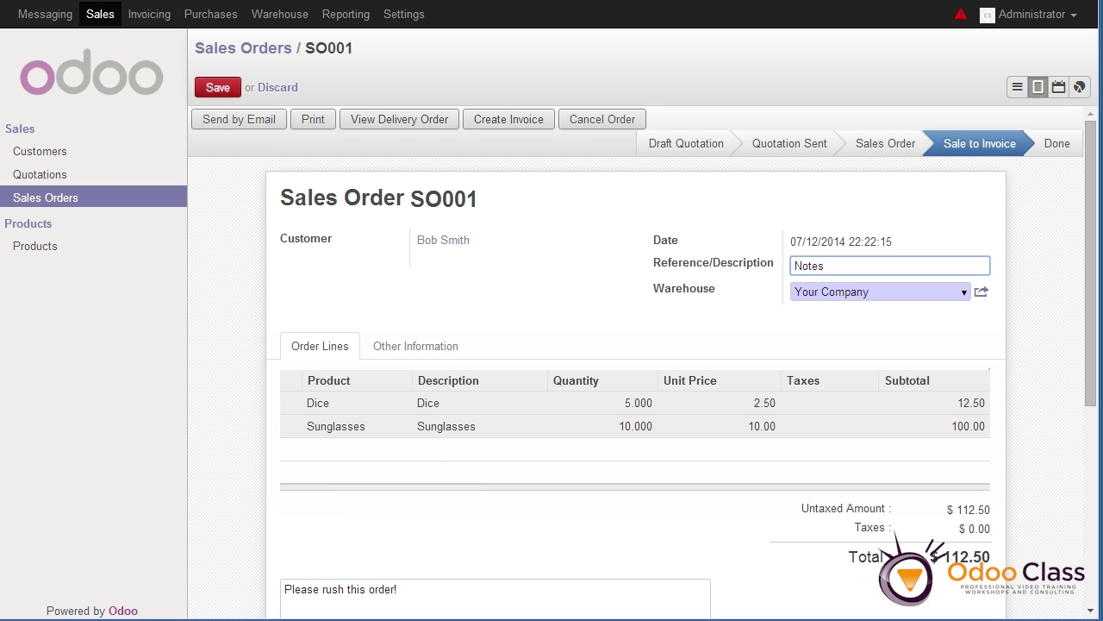
{"action": "left_click", "coordinate": [964, 297]}
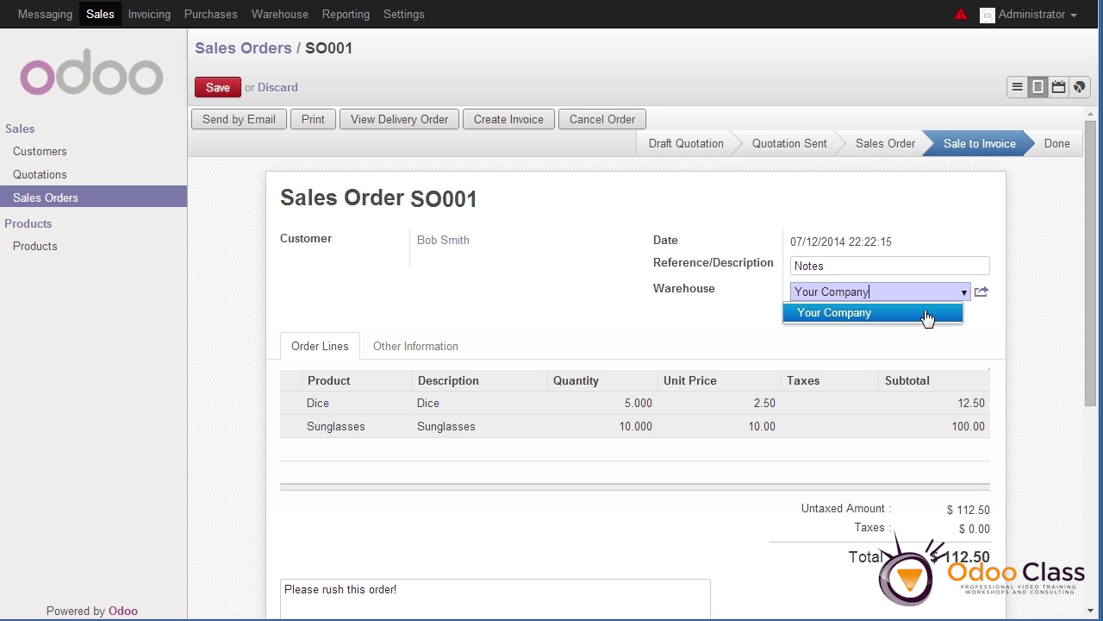
{"action": "left_click", "coordinate": [804, 313]}
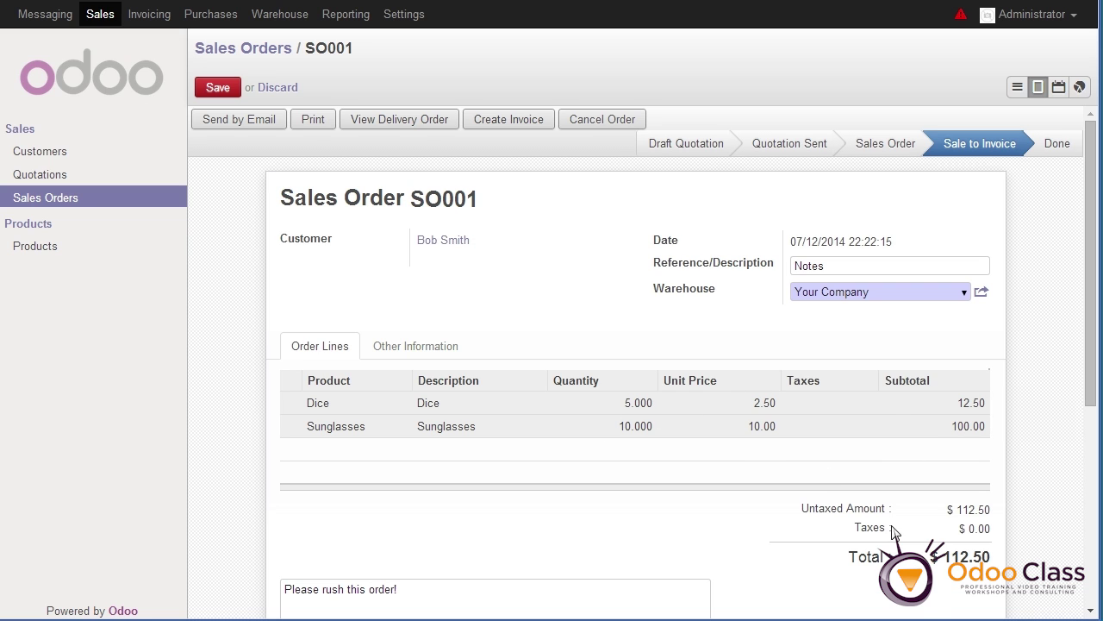
Save SO001's reference and rush-note edits, then highlight the Dice quantity
{"action": "left_click", "coordinate": [219, 96]}
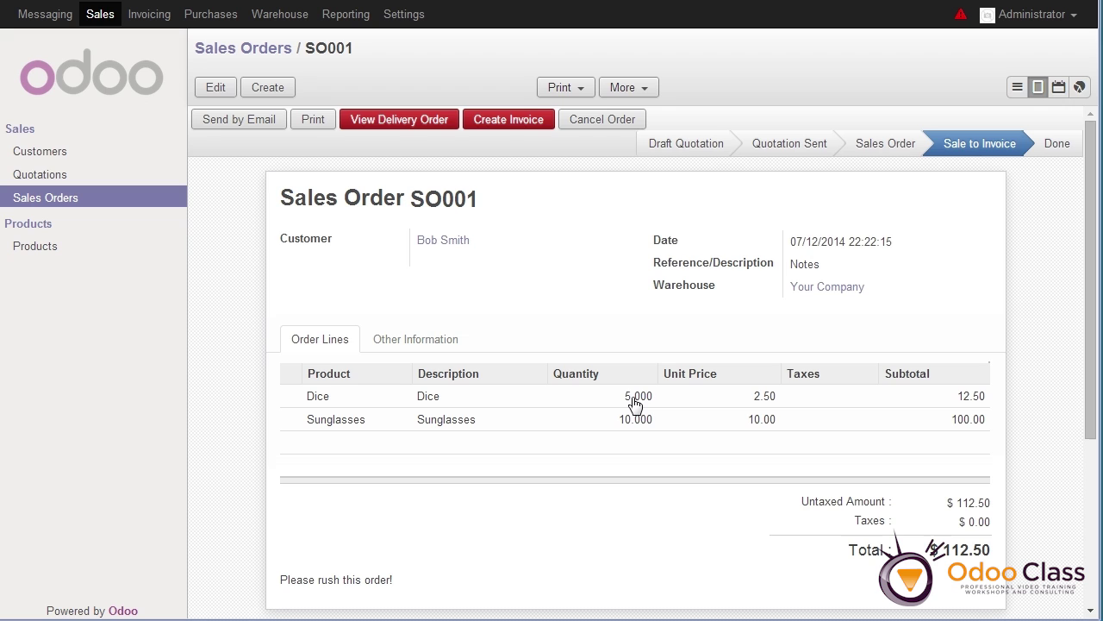
{"action": "left_click_drag", "start_coordinate": [634, 402], "coordinate": [596, 408]}
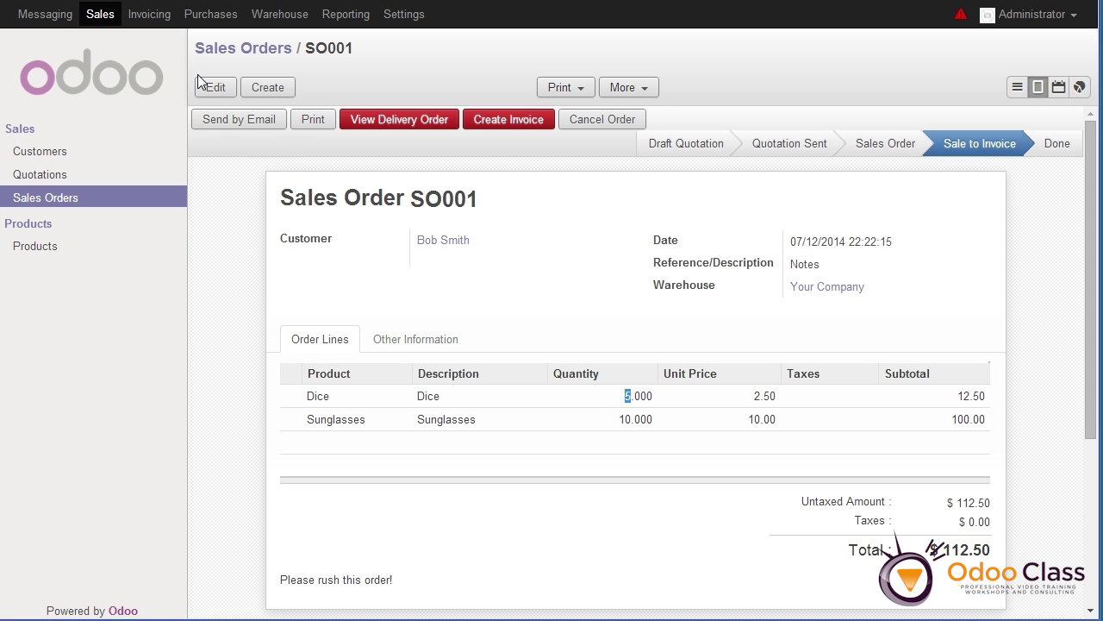
{"action": "left_click_drag", "start_coordinate": [624, 410], "coordinate": [631, 409]}
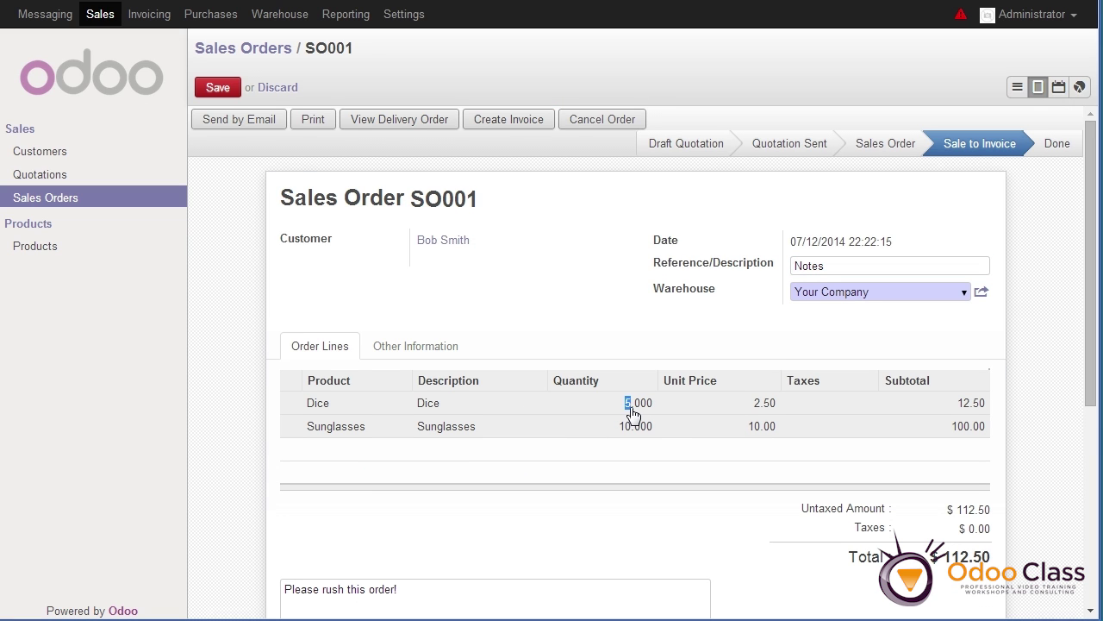
{"action": "left_click", "coordinate": [632, 412]}
{"action": "left_click_drag", "start_coordinate": [480, 214], "coordinate": [295, 214]}
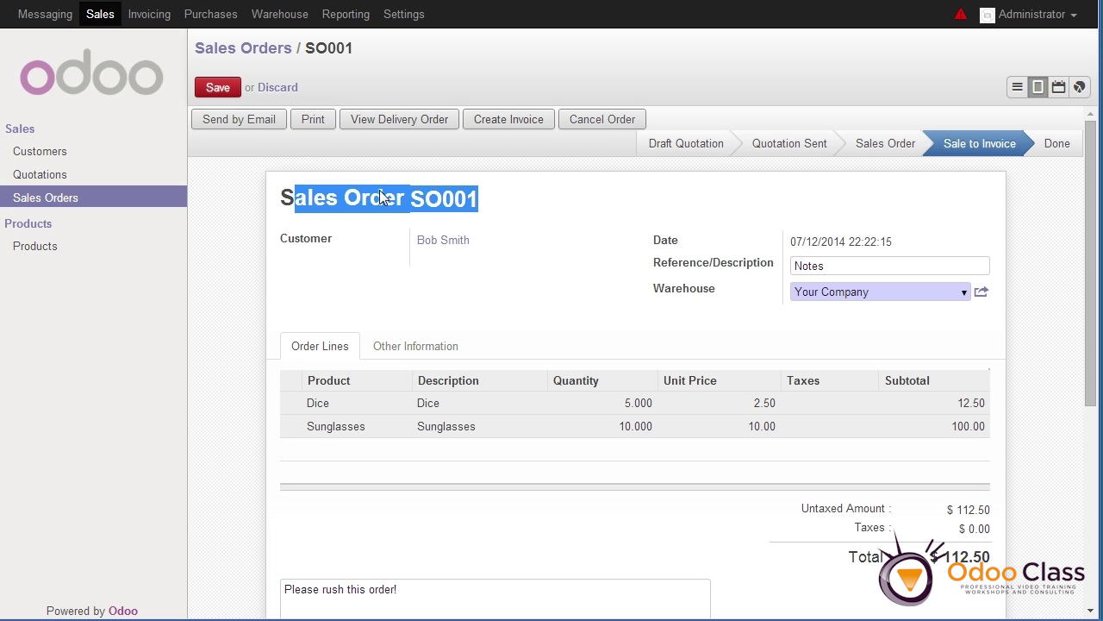
{"action": "left_click", "coordinate": [480, 212]}
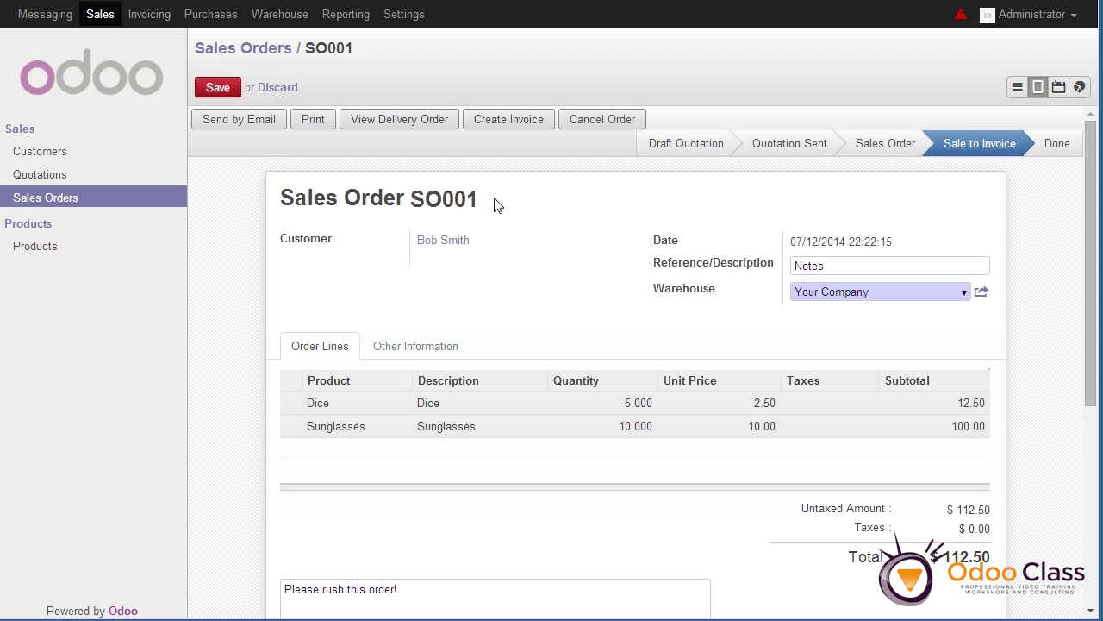
{"action": "left_click_drag", "start_coordinate": [496, 204], "coordinate": [293, 189]}
{"action": "left_click_drag", "start_coordinate": [425, 346], "coordinate": [443, 386]}
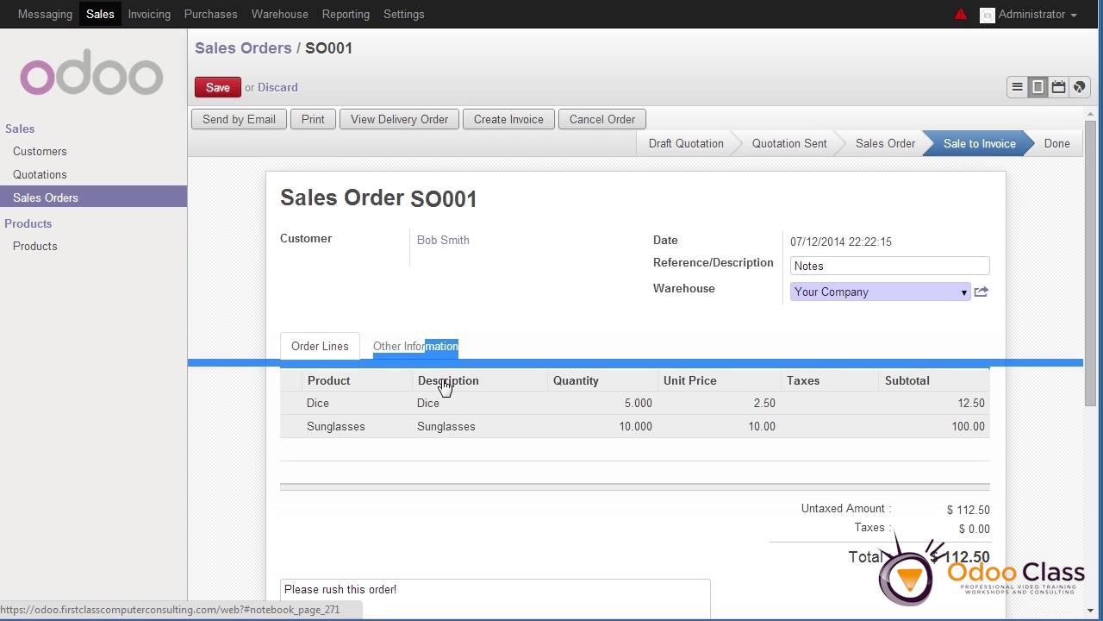
{"action": "left_click", "coordinate": [600, 399]}
{"action": "left_click_drag", "start_coordinate": [635, 403], "coordinate": [591, 412]}
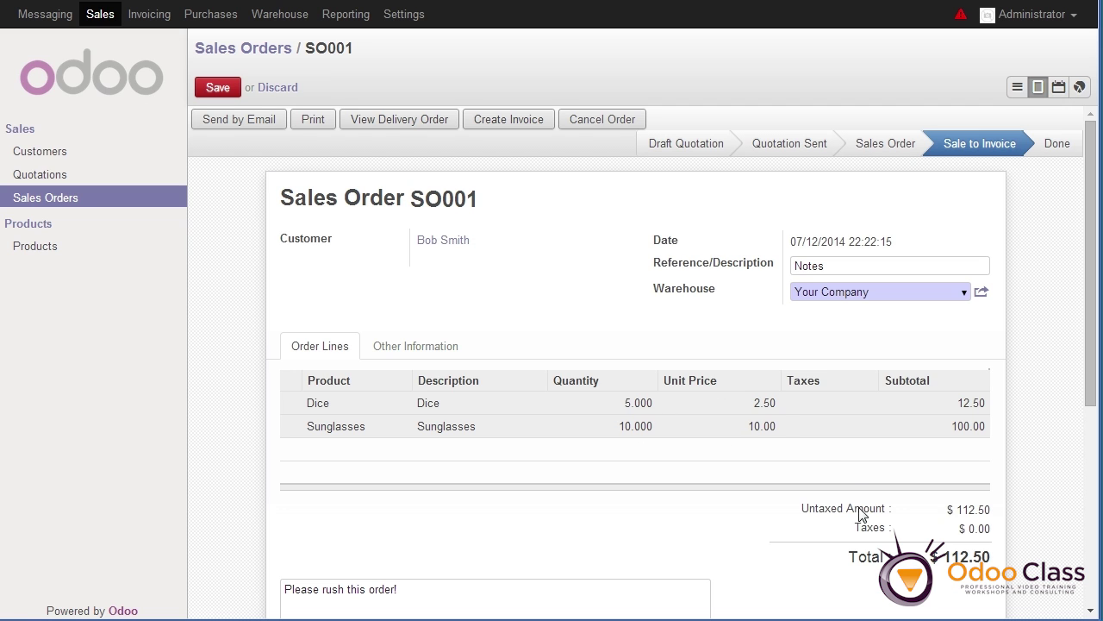
{"action": "left_click", "coordinate": [212, 88]}
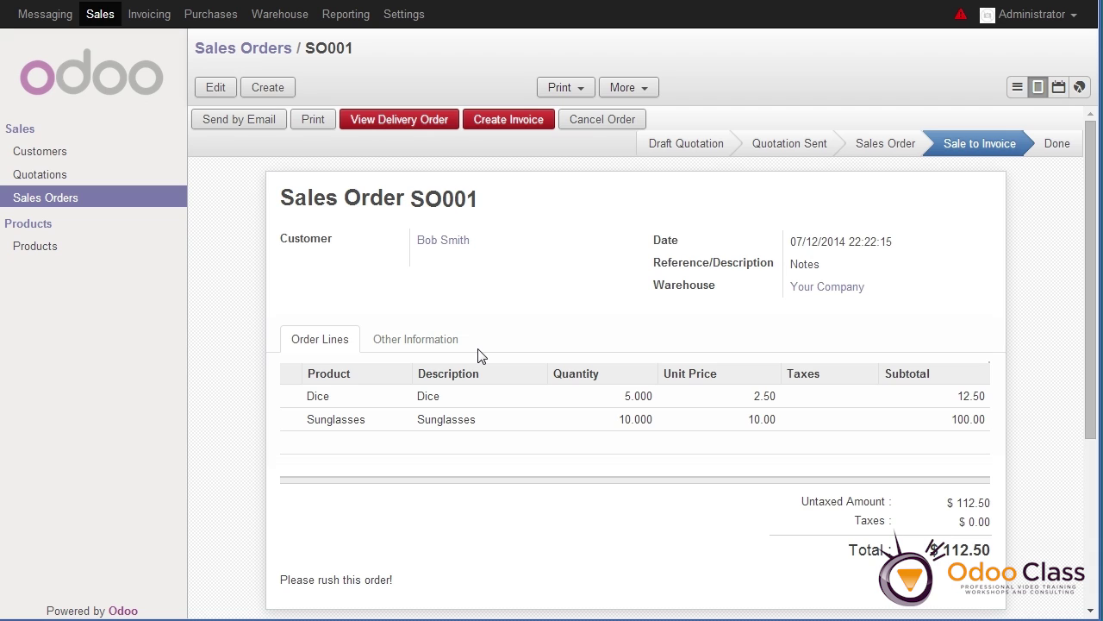
Try cancelling SO001, acknowledge the delivery-order warning, and go to the Warehouse overview
{"action": "left_click_drag", "start_coordinate": [488, 204], "coordinate": [309, 196]}
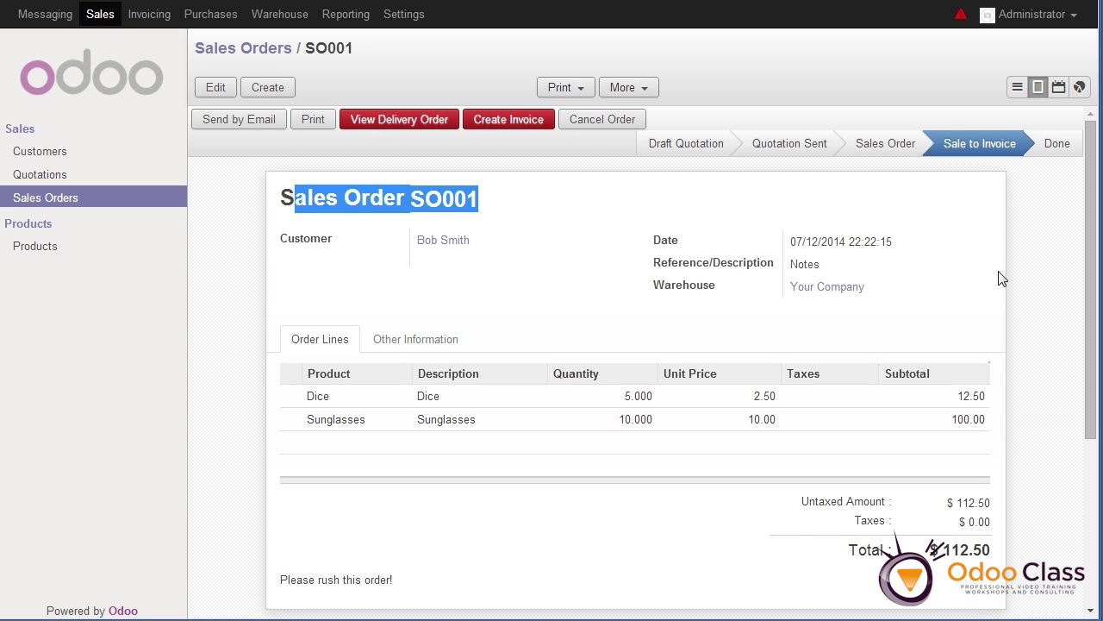
{"action": "left_click", "coordinate": [300, 303]}
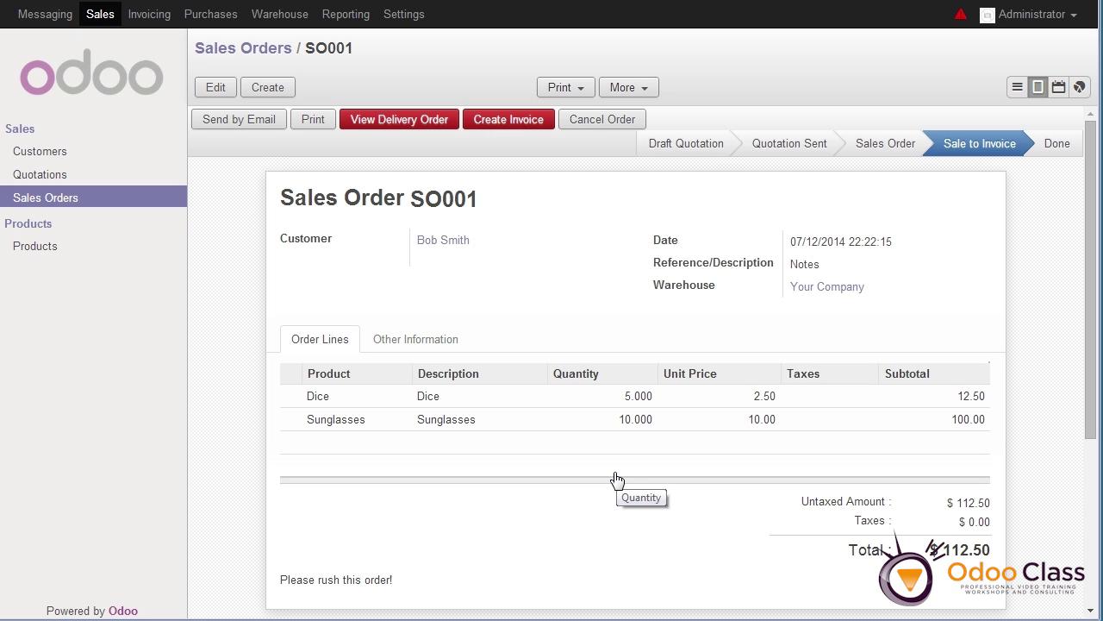
{"action": "left_click", "coordinate": [595, 121]}
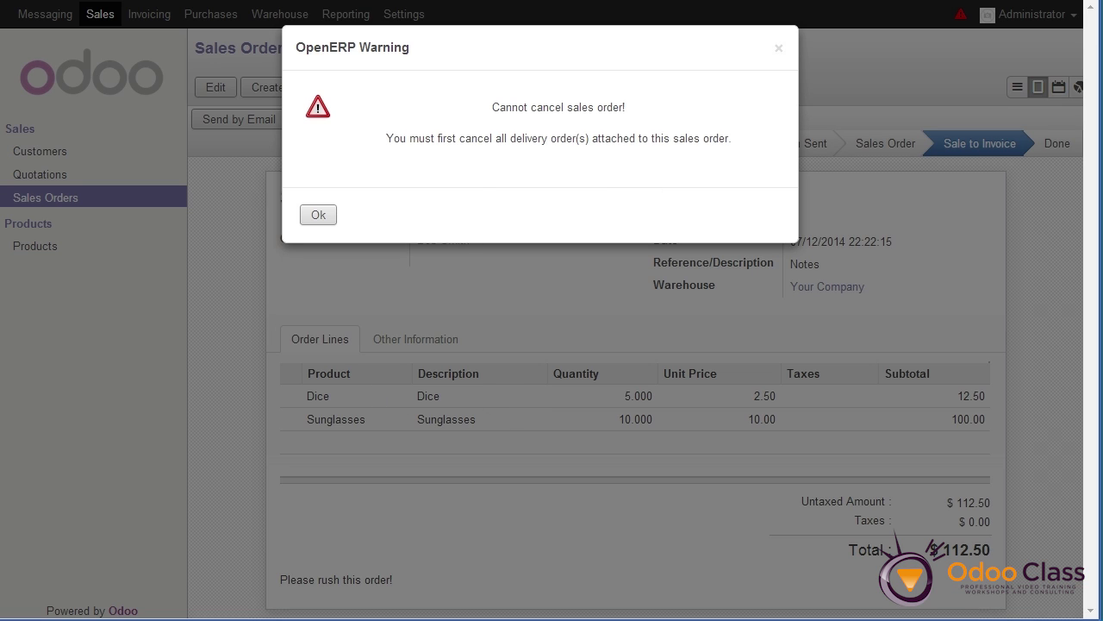
{"action": "left_click", "coordinate": [318, 216]}
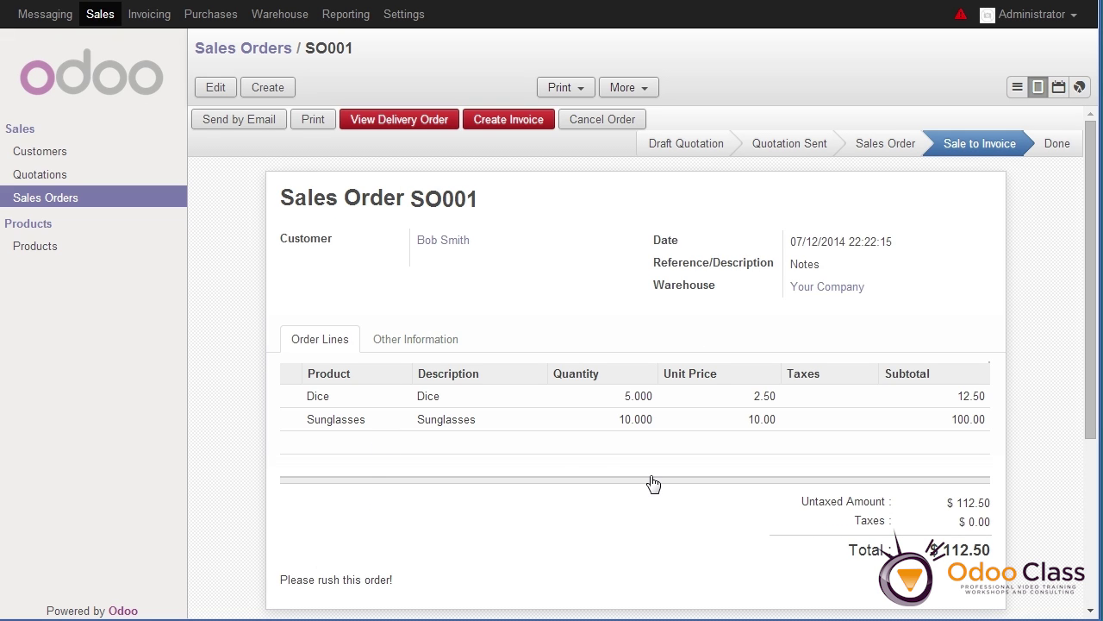
{"action": "left_click", "coordinate": [272, 19]}
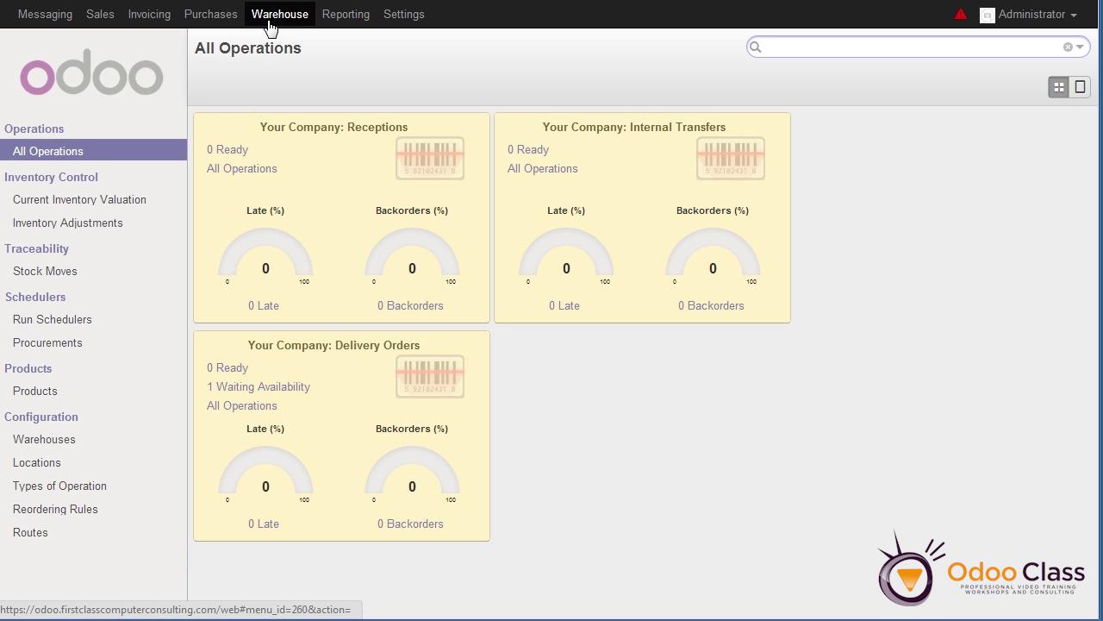
Cancel delivery order WH/OUT/00001 from Waiting Availability, then return to the Sales Orders list
{"action": "left_click", "coordinate": [266, 388]}
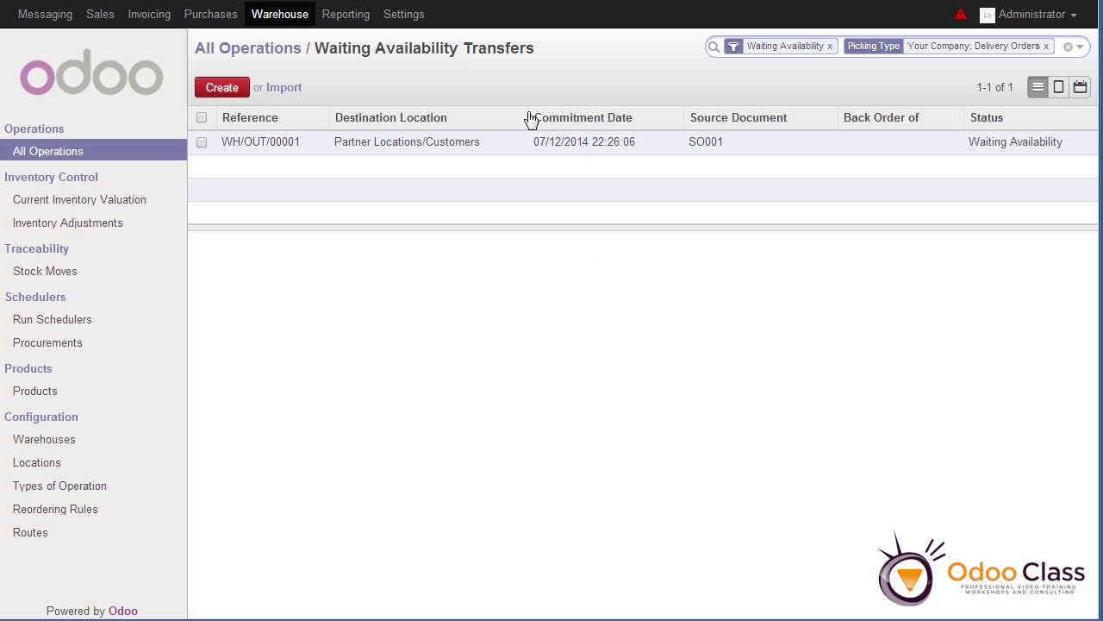
{"action": "left_click", "coordinate": [542, 143]}
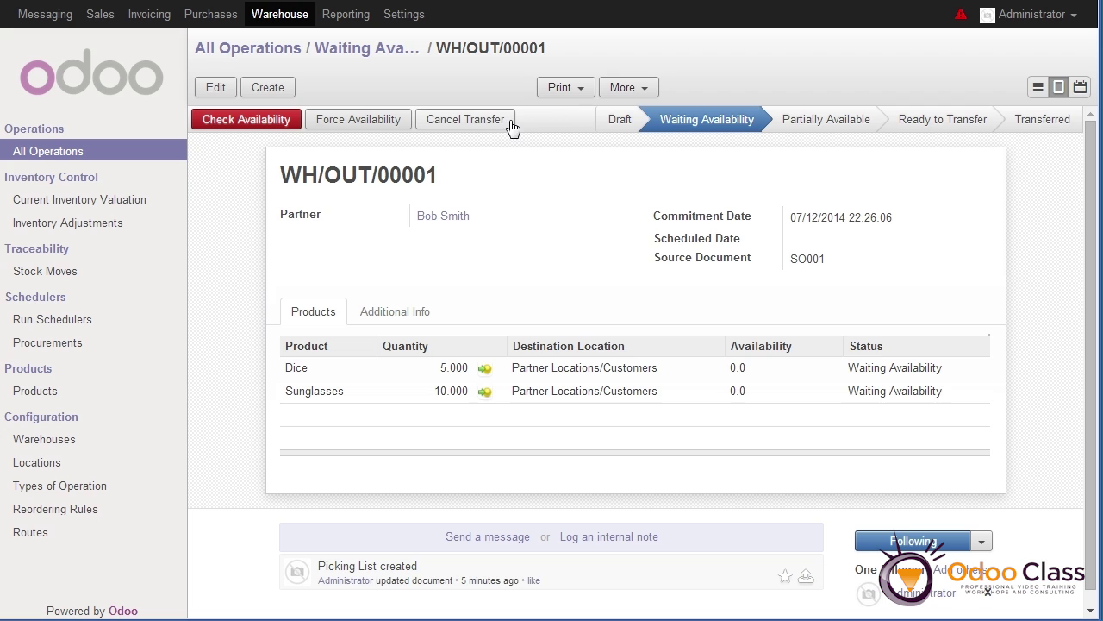
{"action": "left_click", "coordinate": [476, 123]}
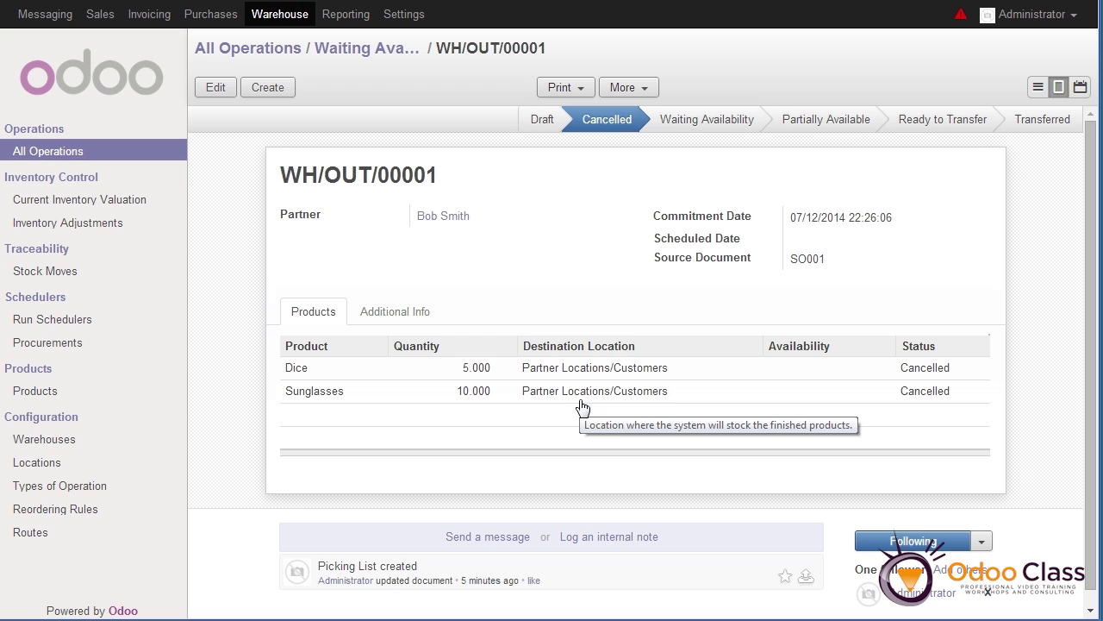
{"action": "left_click", "coordinate": [100, 15]}
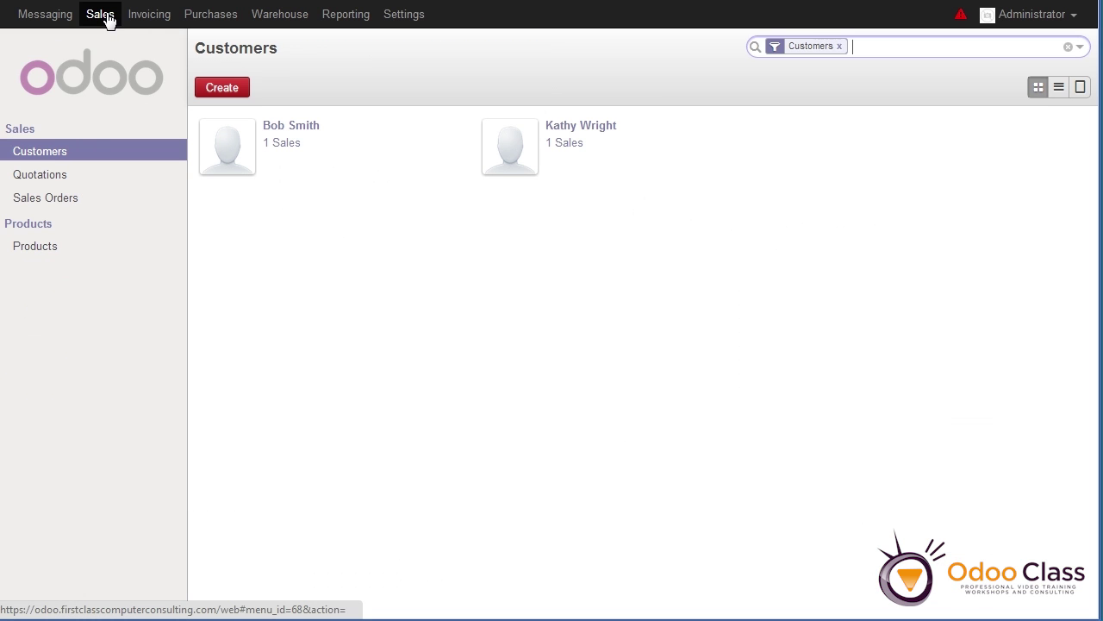
{"action": "left_click", "coordinate": [50, 208]}
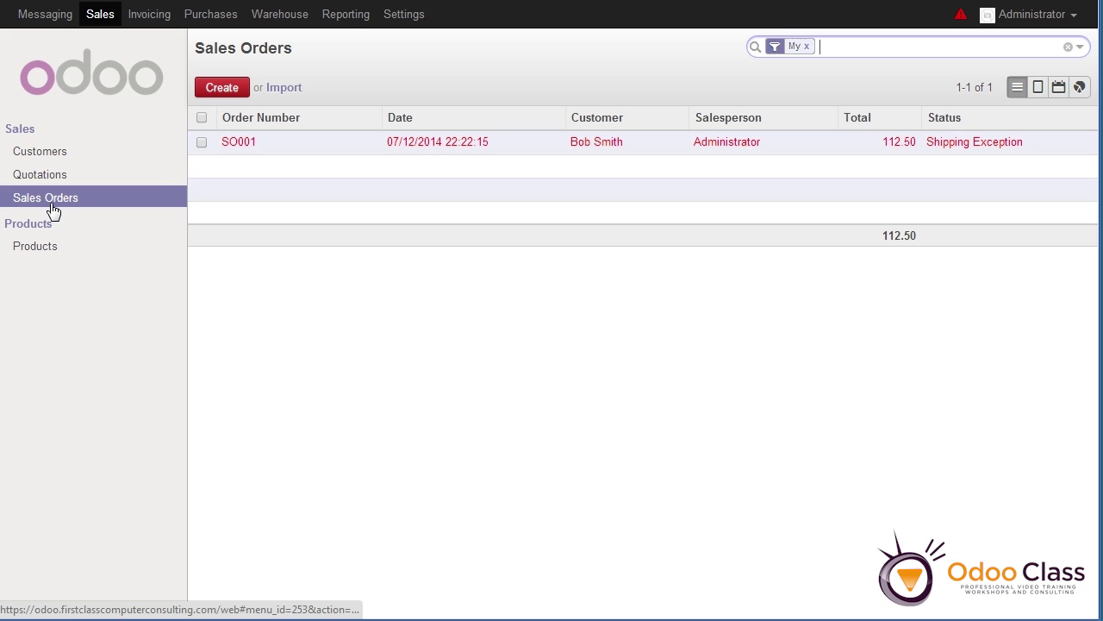
Cancel sales order SO001, currently in Shipping Exception
{"action": "left_click", "coordinate": [583, 149]}
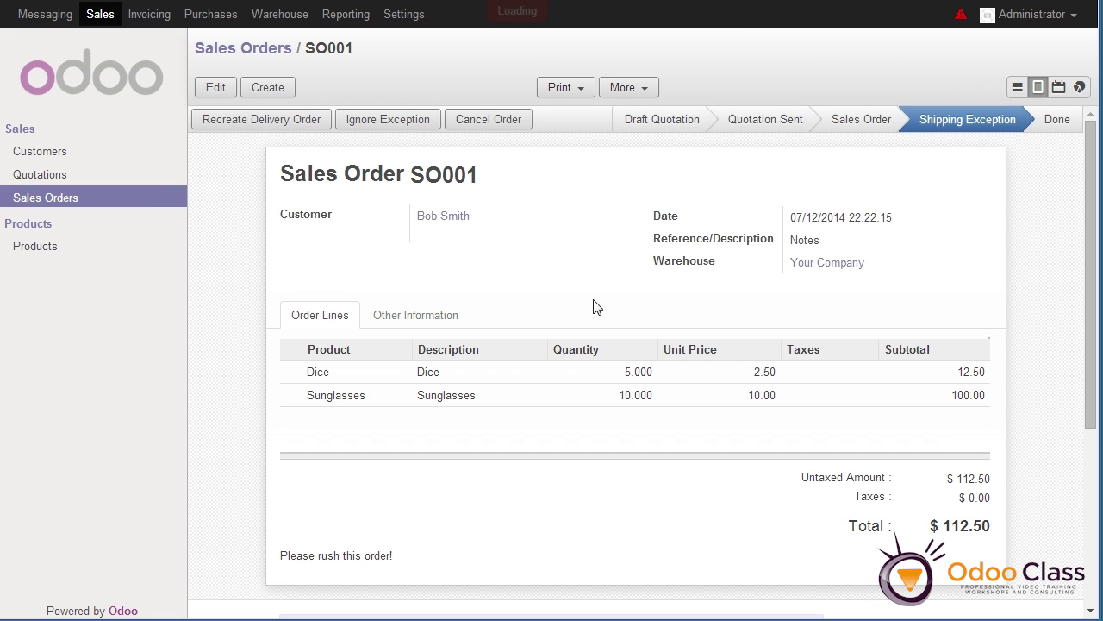
{"action": "mouse_move", "coordinate": [942, 117]}
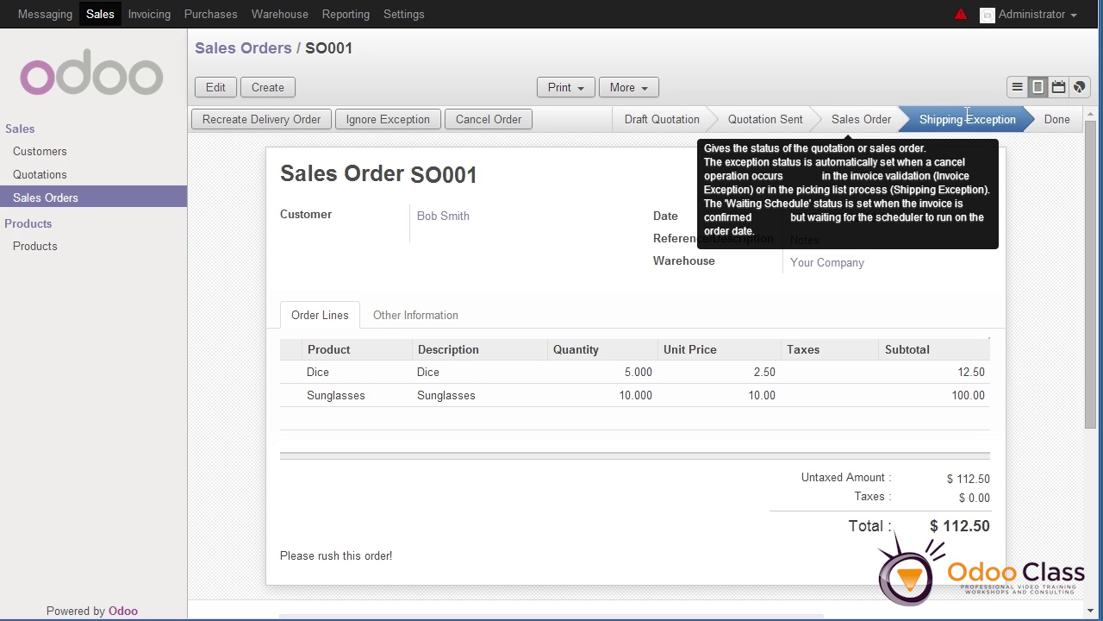
{"action": "left_click", "coordinate": [502, 123]}
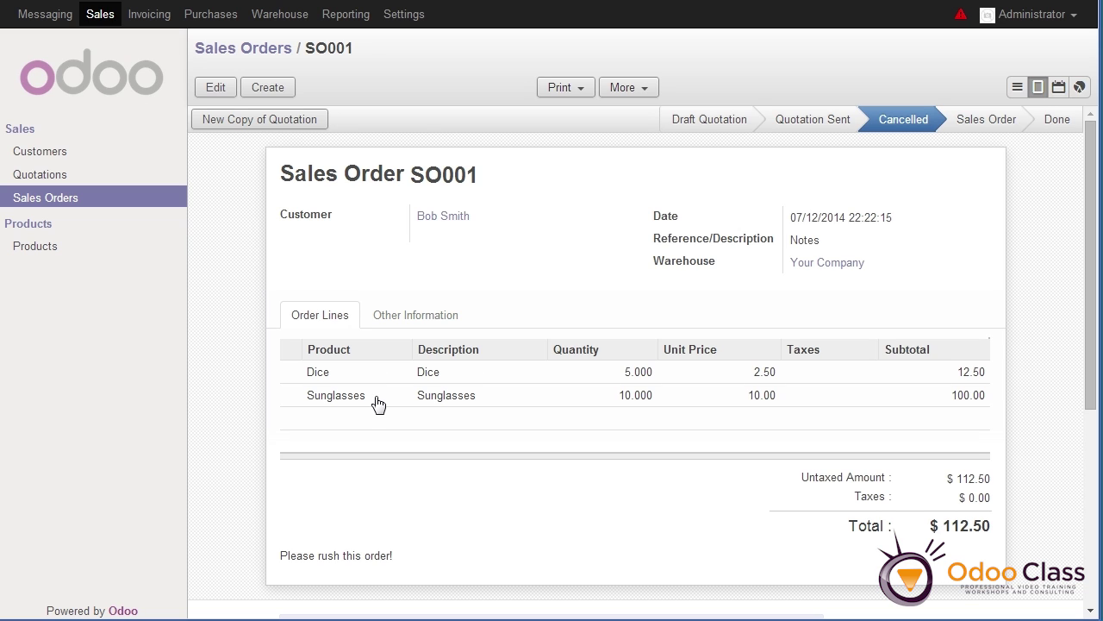
Duplicate cancelled SO001 into new quotation SO003 with 10 Dice and save it
{"action": "left_click", "coordinate": [645, 92]}
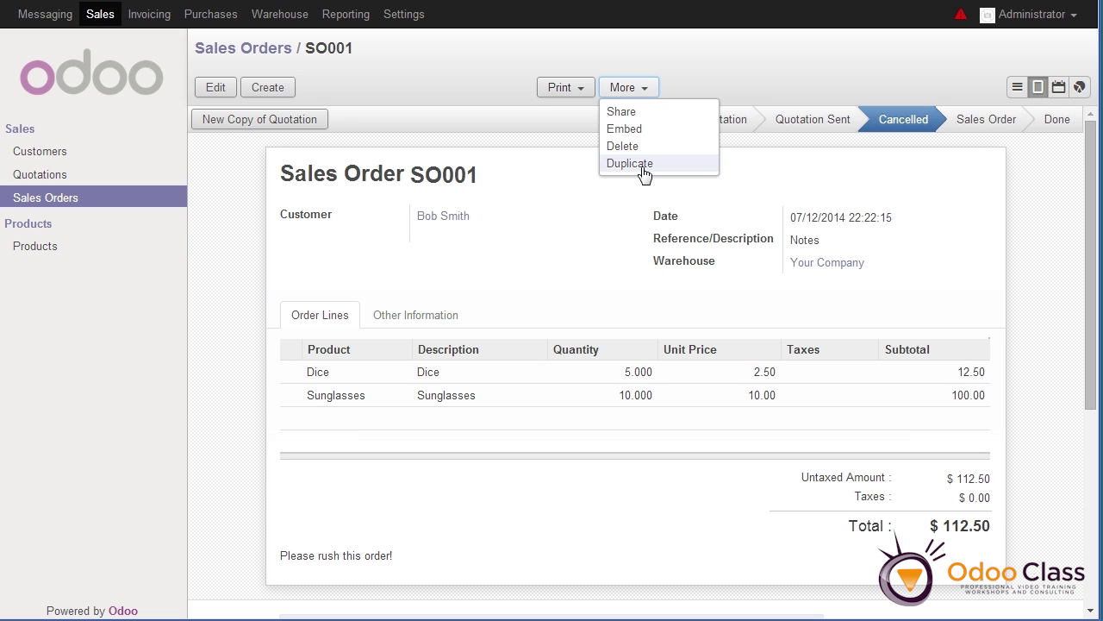
{"action": "left_click", "coordinate": [642, 166]}
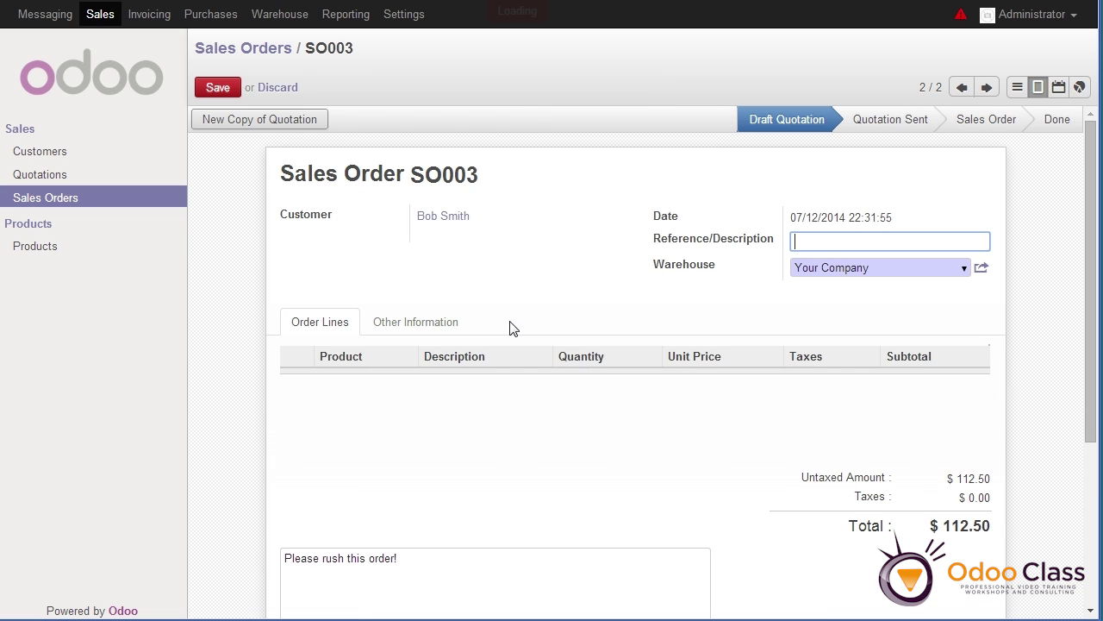
{"action": "left_click_drag", "start_coordinate": [606, 388], "coordinate": [621, 386]}
{"action": "left_click", "coordinate": [623, 389]}
{"action": "type", "text": "10"}
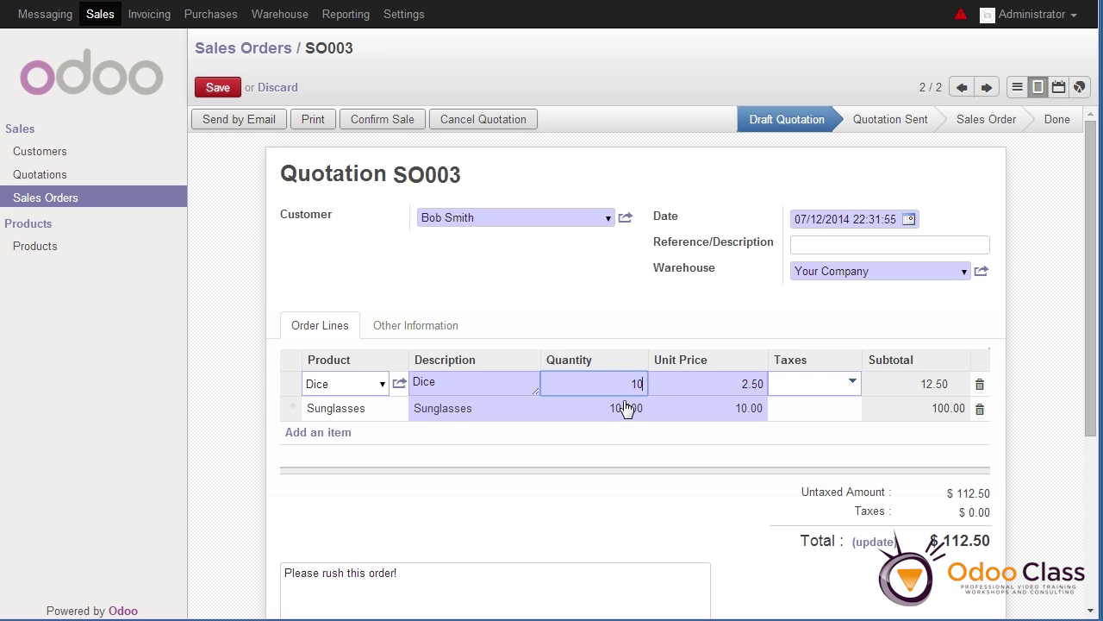
{"action": "left_click", "coordinate": [220, 88]}
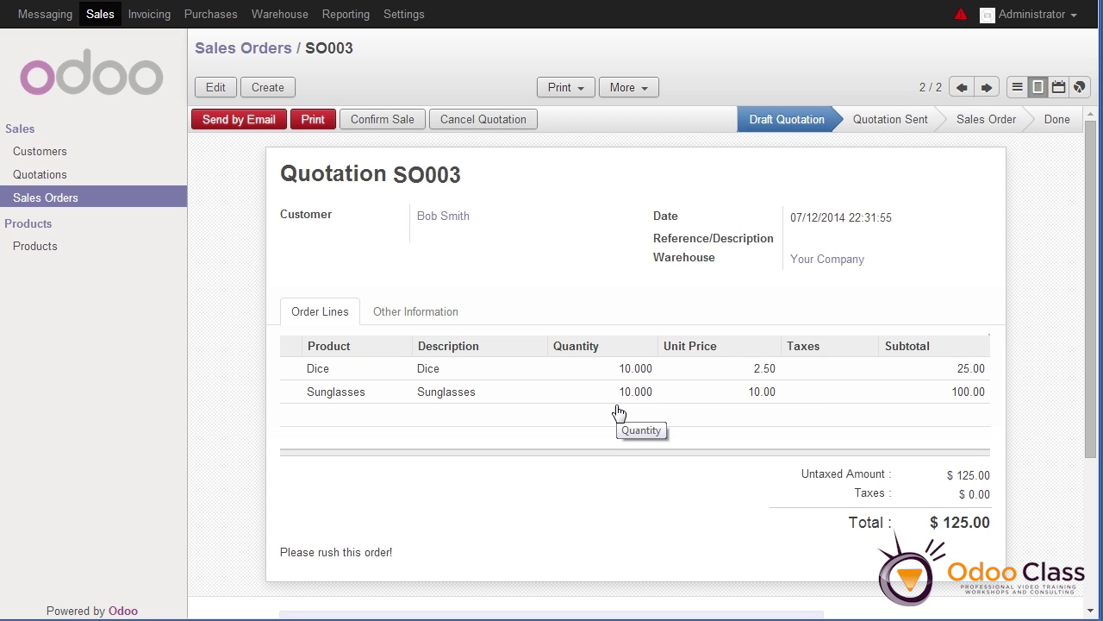
Change SO003's Dice quantity to 20 and save, bringing the total to $150.00
{"action": "left_click", "coordinate": [213, 88]}
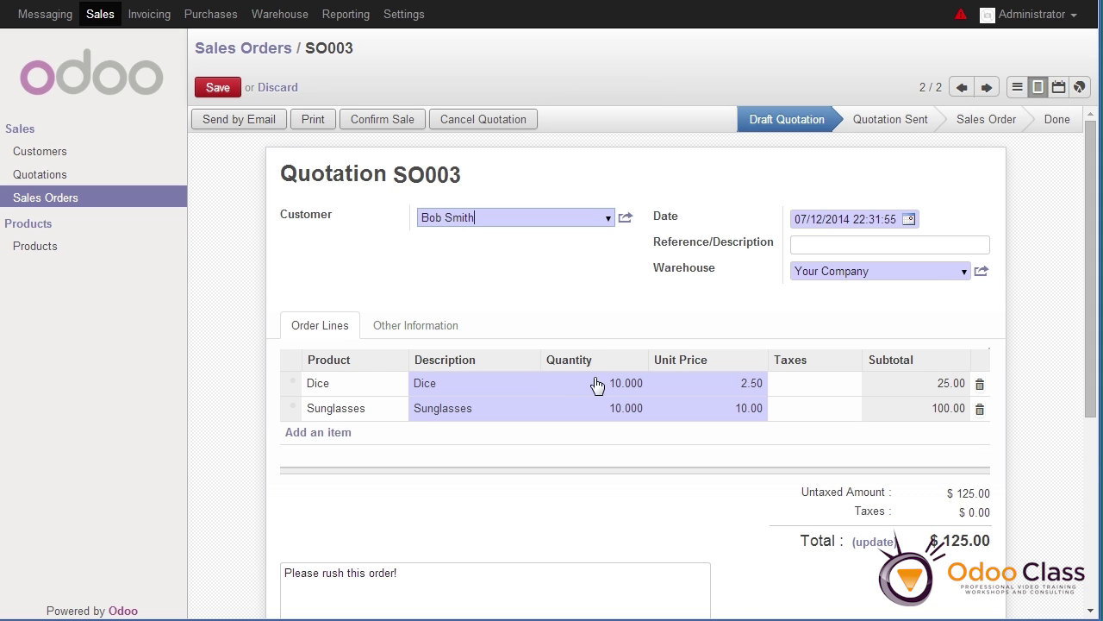
{"action": "left_click", "coordinate": [617, 392]}
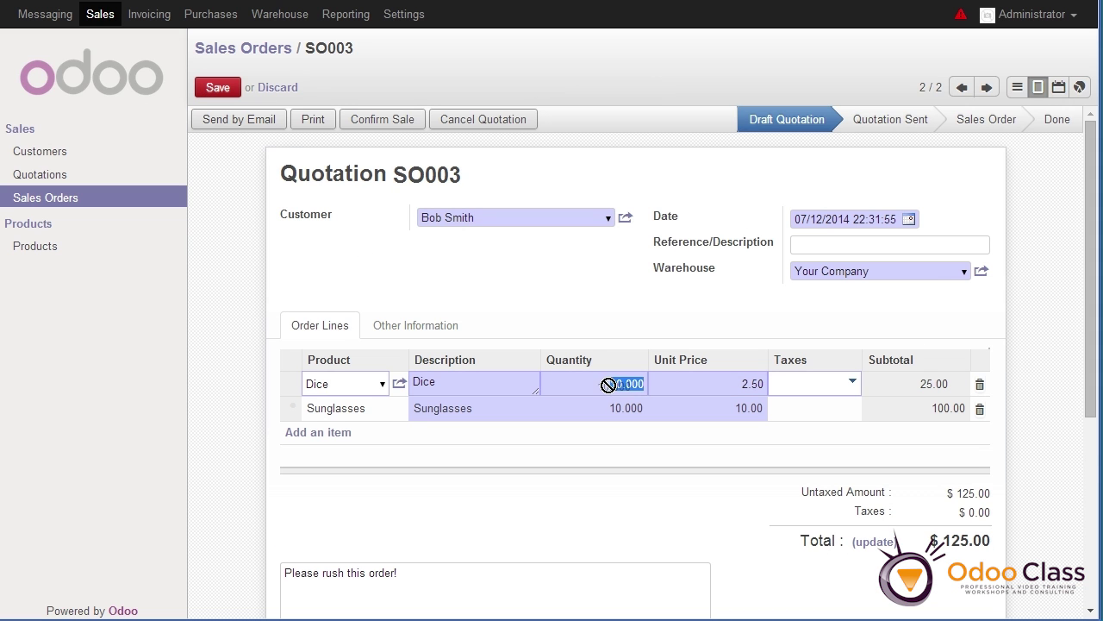
{"action": "type", "text": "20"}
{"action": "key", "text": "Tab"}
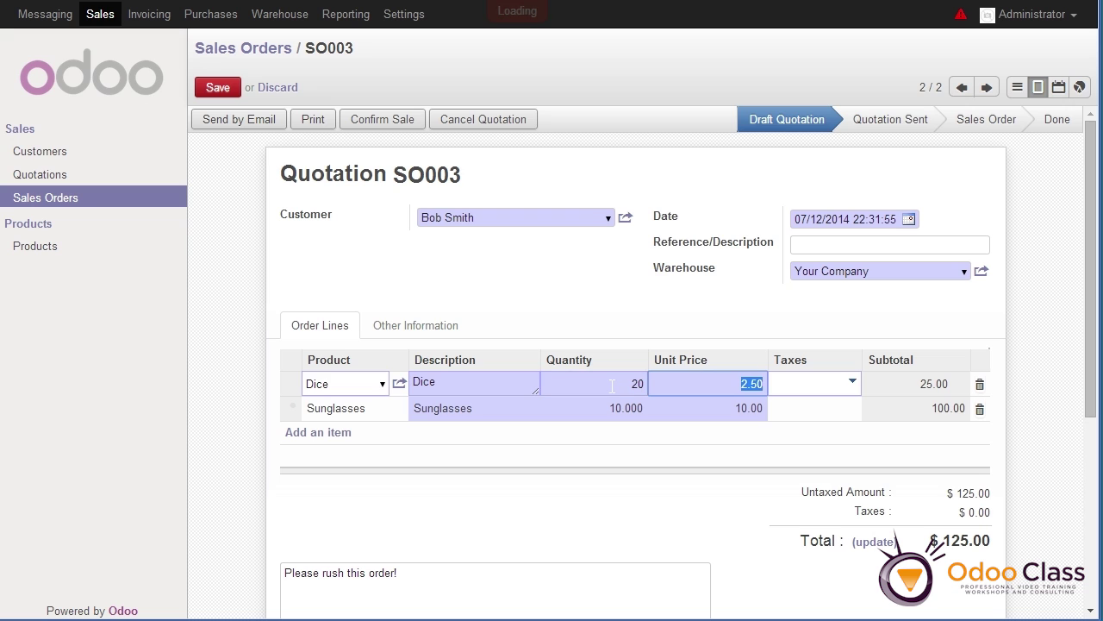
{"action": "left_click", "coordinate": [218, 86]}
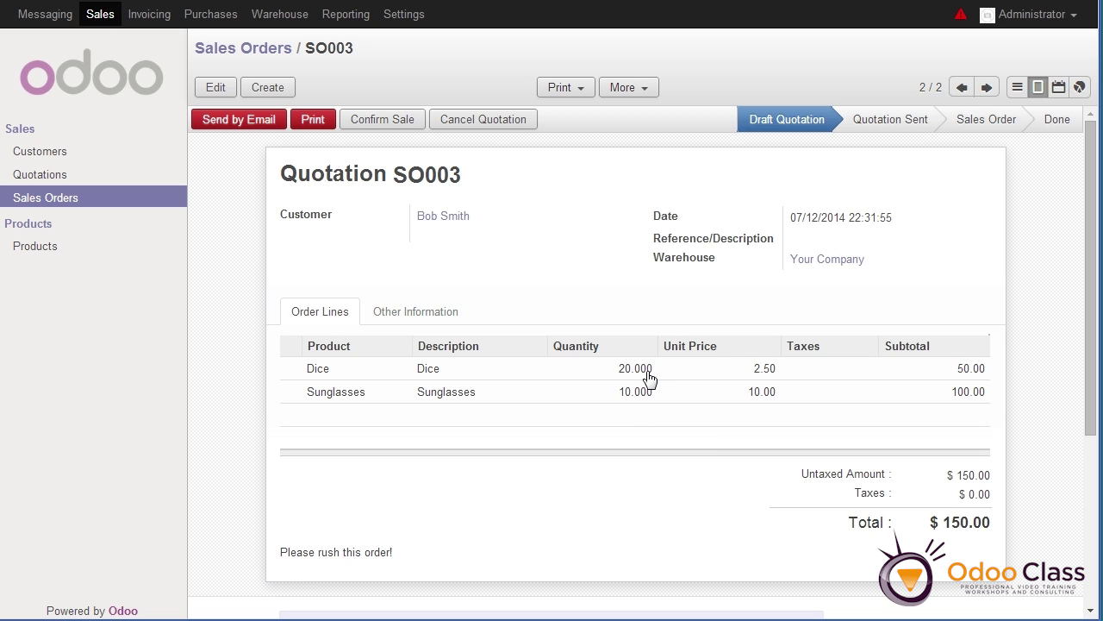
Confirm SO003 for Bob Smith as a sale, then reopen it from the Sales Orders list
{"action": "left_click", "coordinate": [360, 122]}
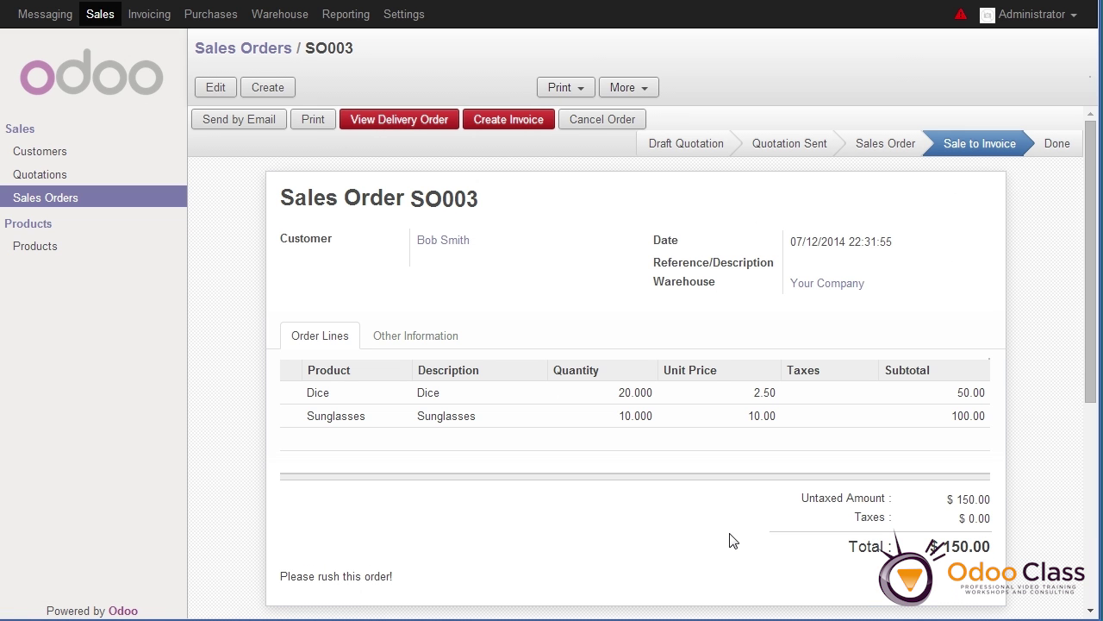
{"action": "left_click", "coordinate": [104, 197]}
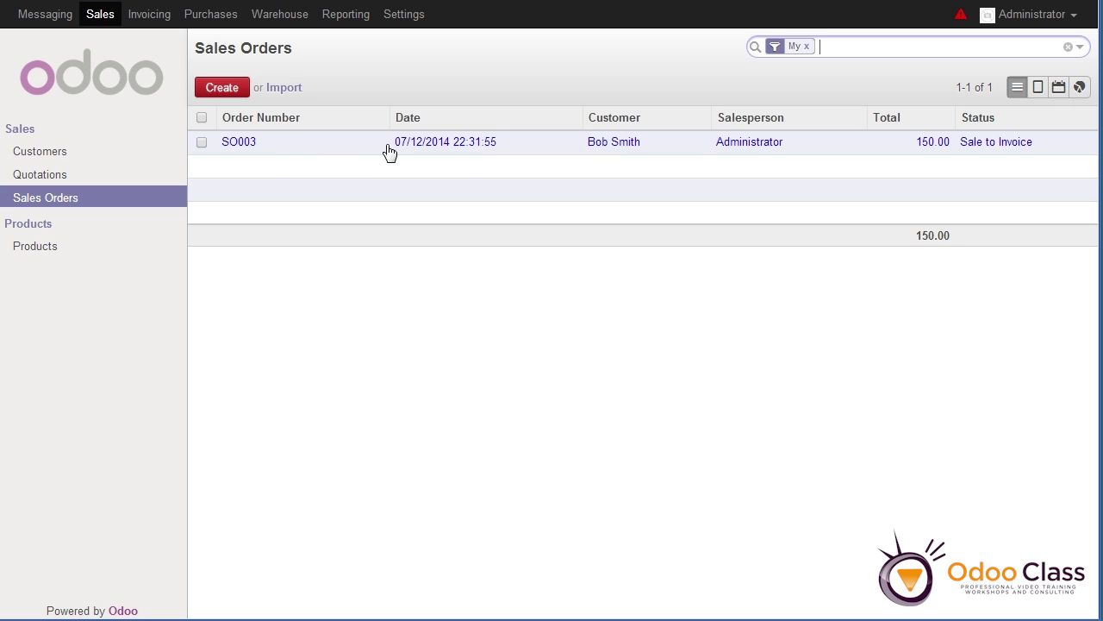
{"action": "left_click", "coordinate": [422, 151]}
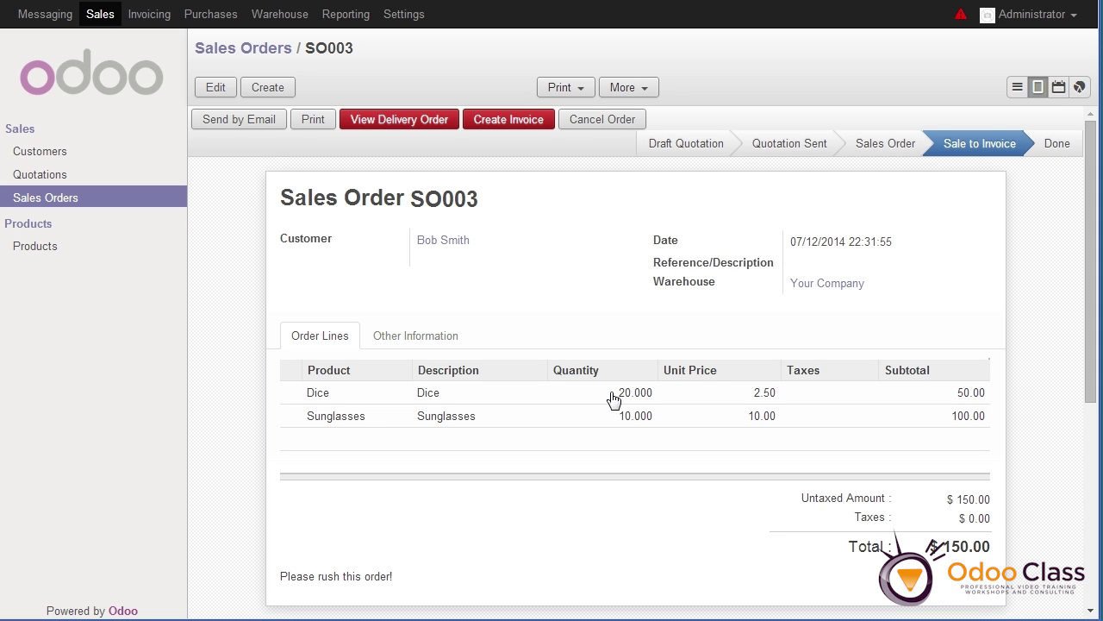
After SO003 refuses cancellation, delete its waiting delivery order WH/OUT/00002 in Warehouse
{"action": "left_click", "coordinate": [608, 126]}
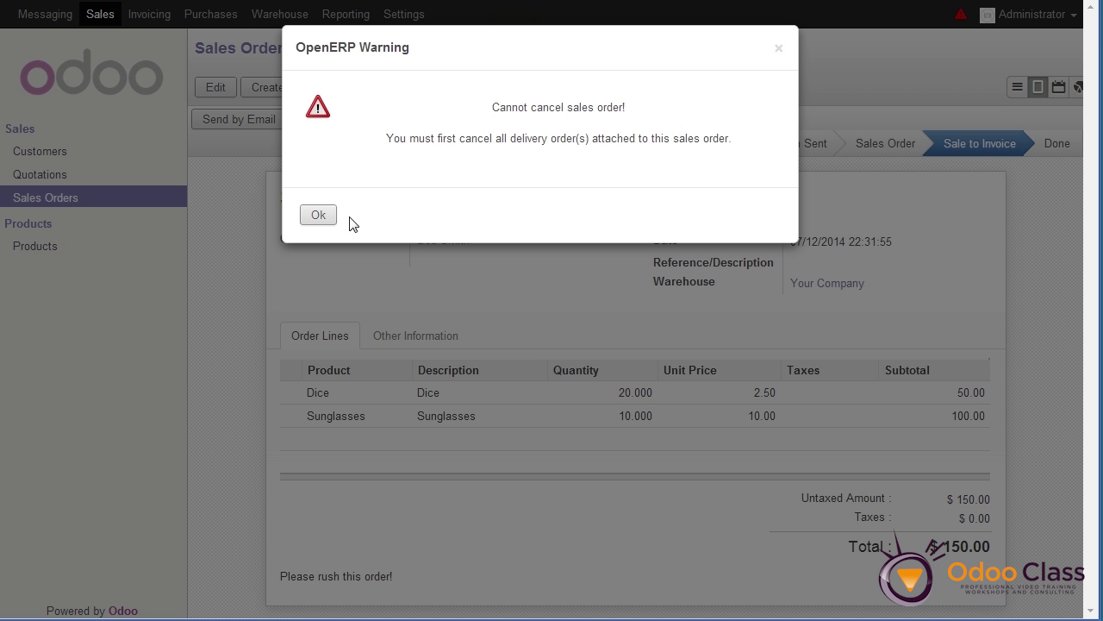
{"action": "left_click", "coordinate": [318, 217]}
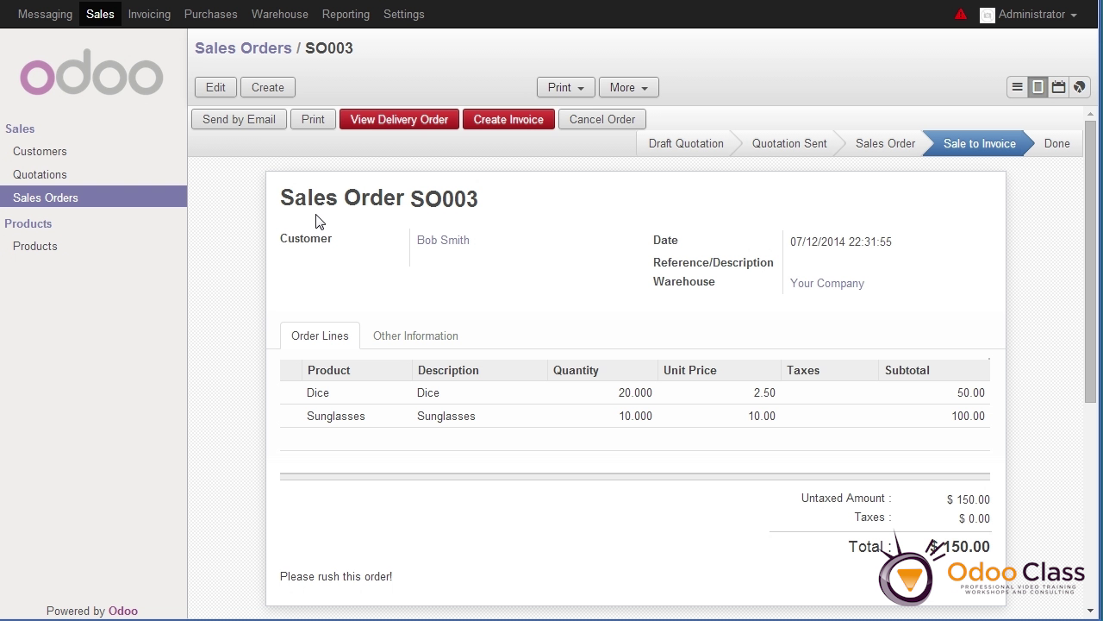
{"action": "left_click", "coordinate": [271, 24]}
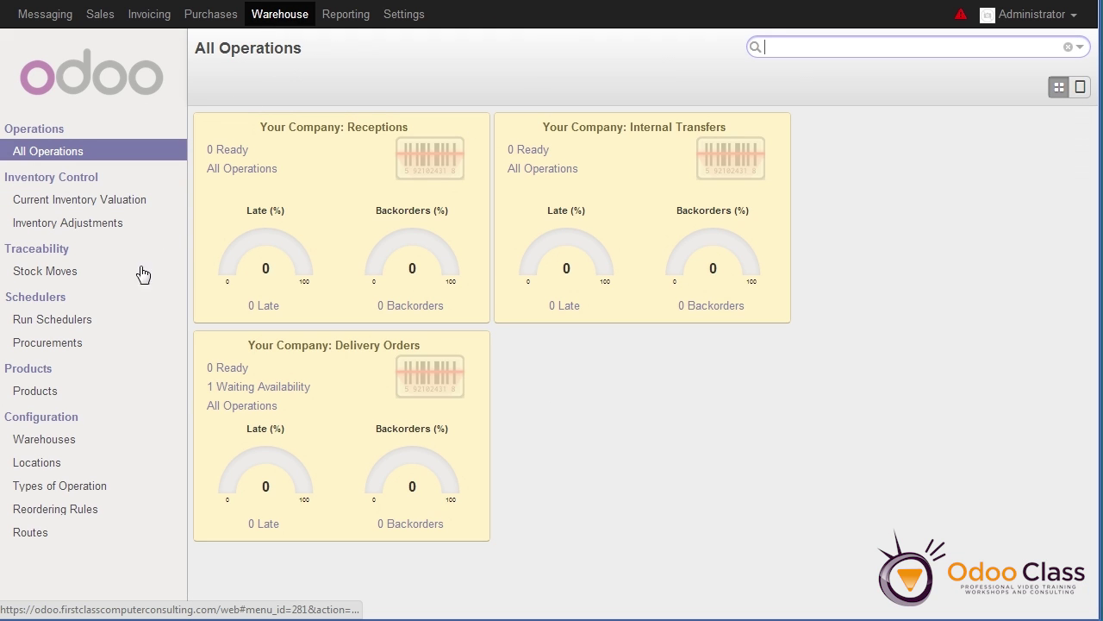
{"action": "left_click", "coordinate": [244, 390]}
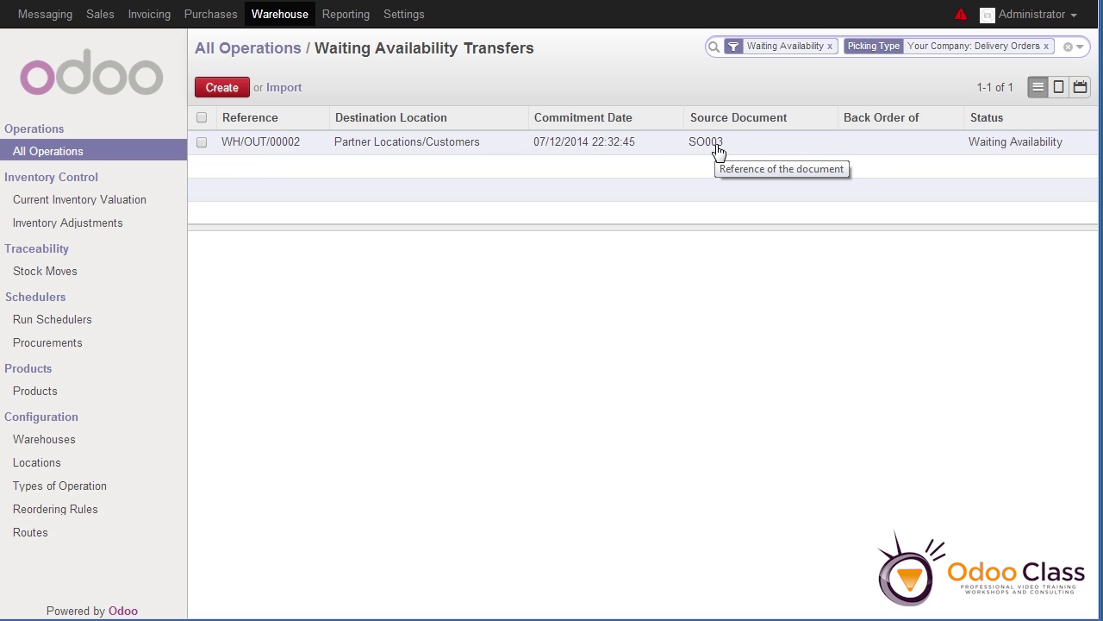
{"action": "left_click", "coordinate": [201, 142]}
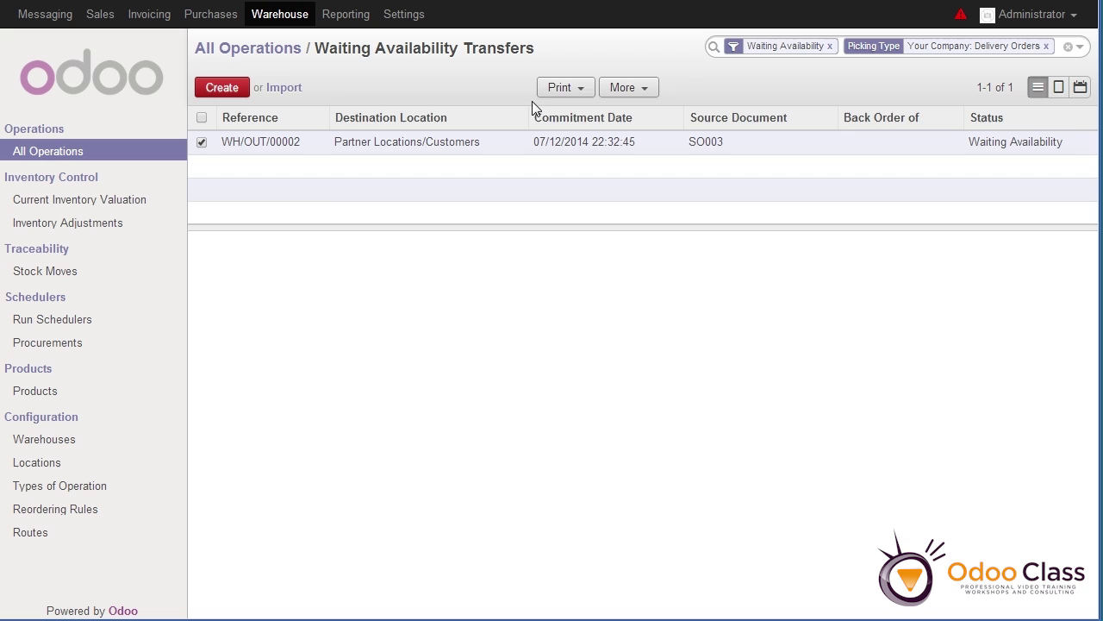
{"action": "left_click", "coordinate": [628, 98]}
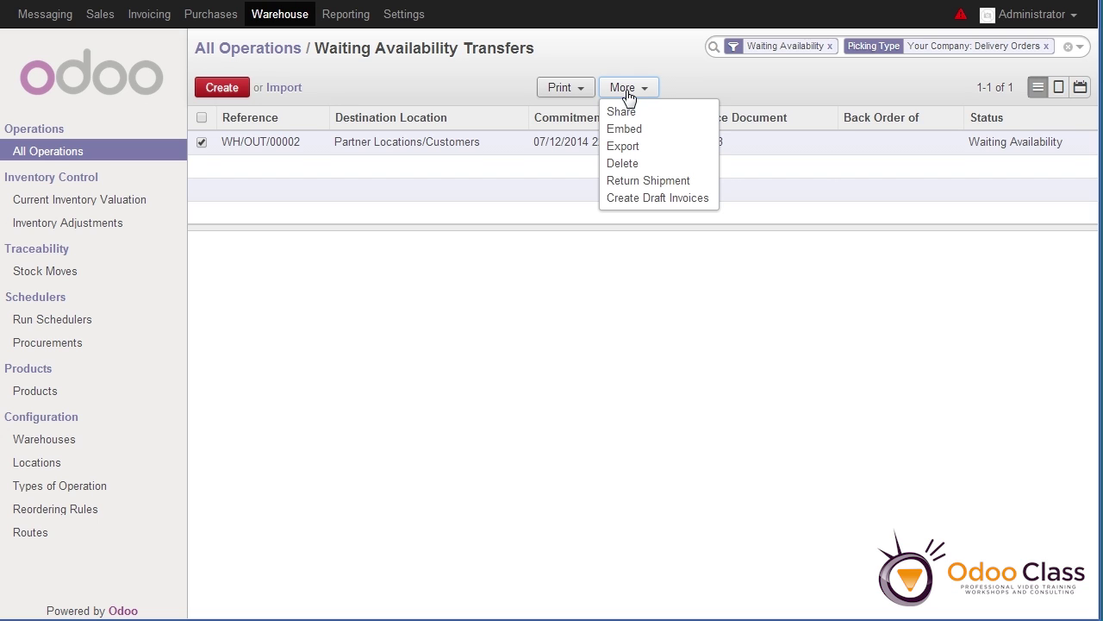
{"action": "left_click", "coordinate": [630, 165]}
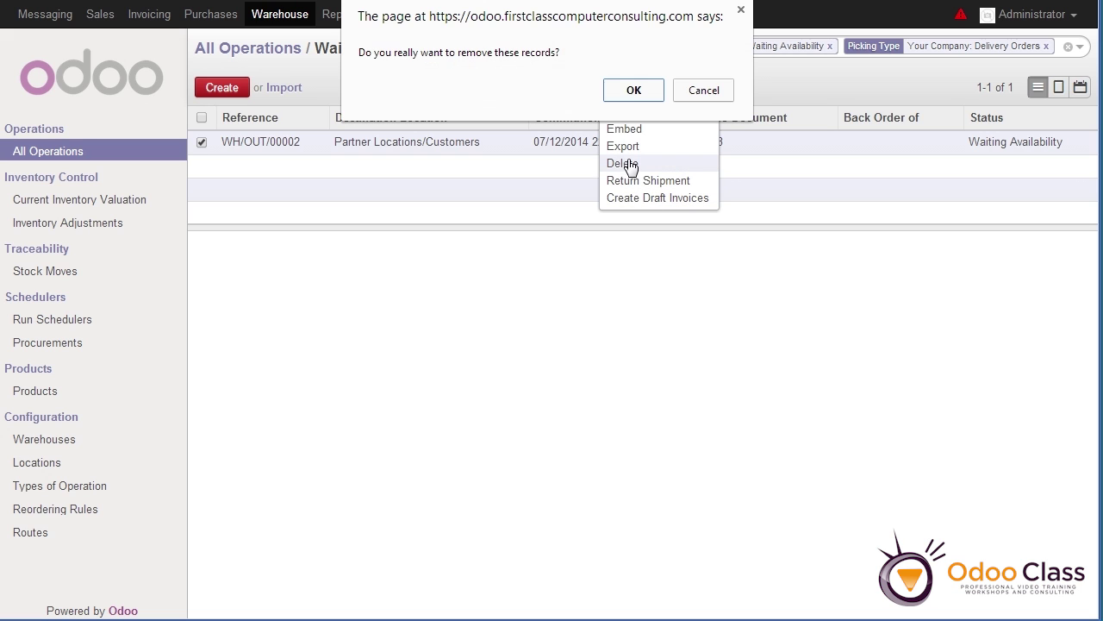
{"action": "left_click", "coordinate": [634, 91]}
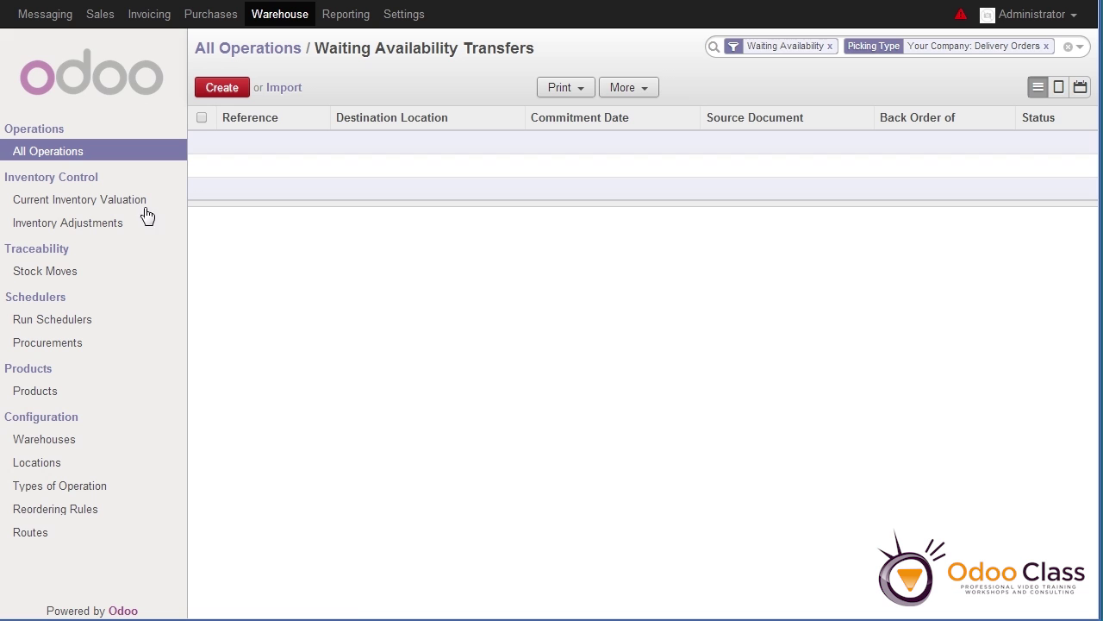
Reopen SO003 from the Sales Orders list and cancel it
{"action": "left_click", "coordinate": [98, 23]}
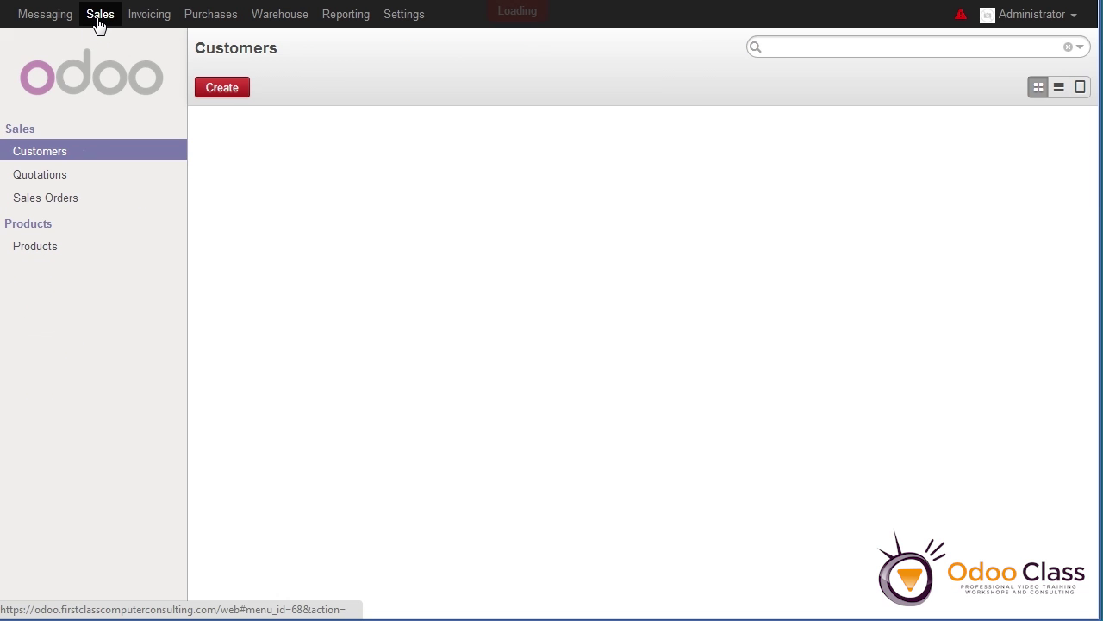
{"action": "left_click", "coordinate": [47, 197]}
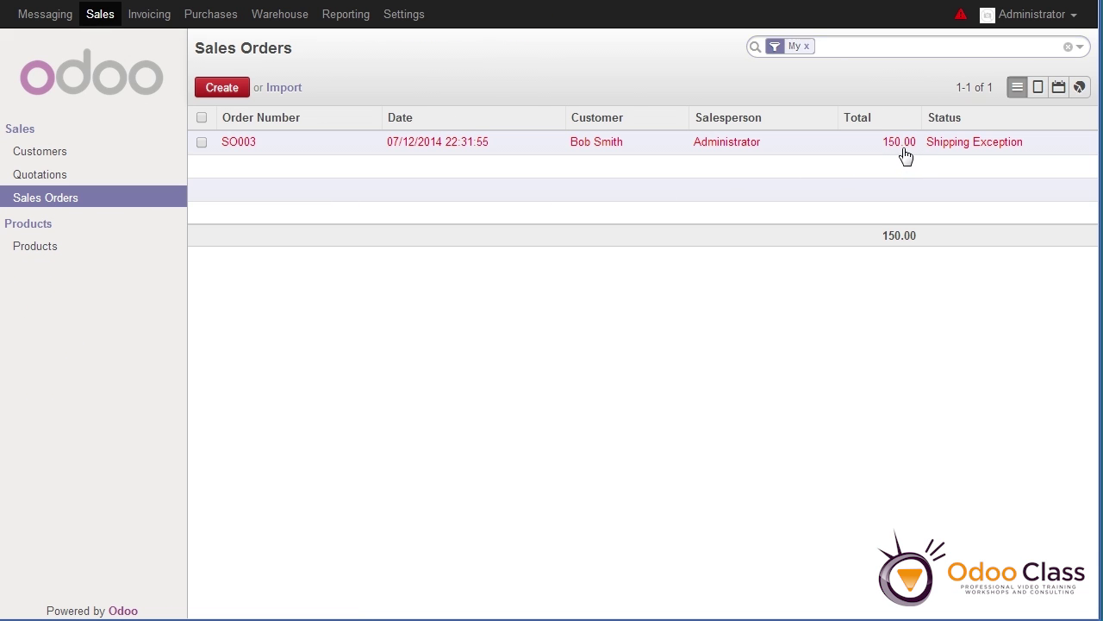
{"action": "left_click", "coordinate": [902, 151]}
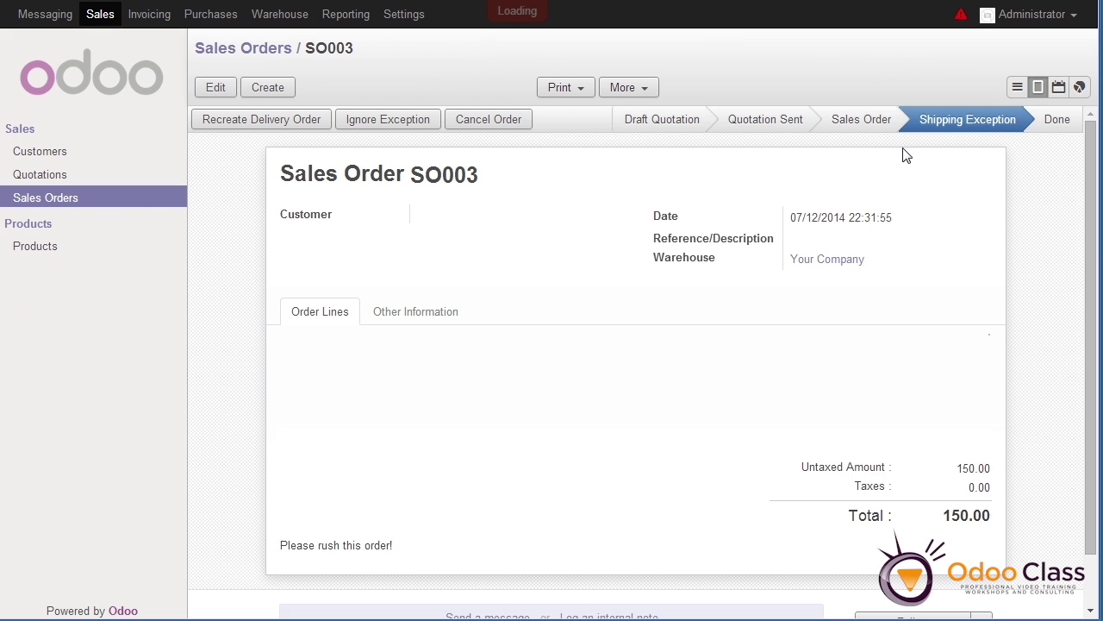
{"action": "left_click", "coordinate": [490, 118]}
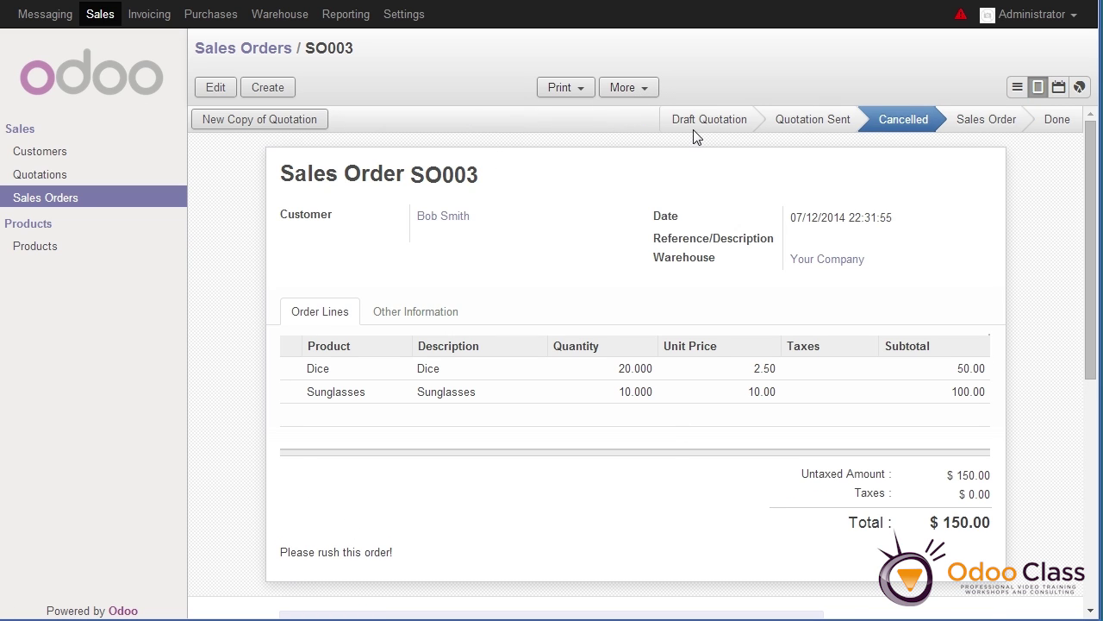
{"action": "left_click", "coordinate": [623, 87]}
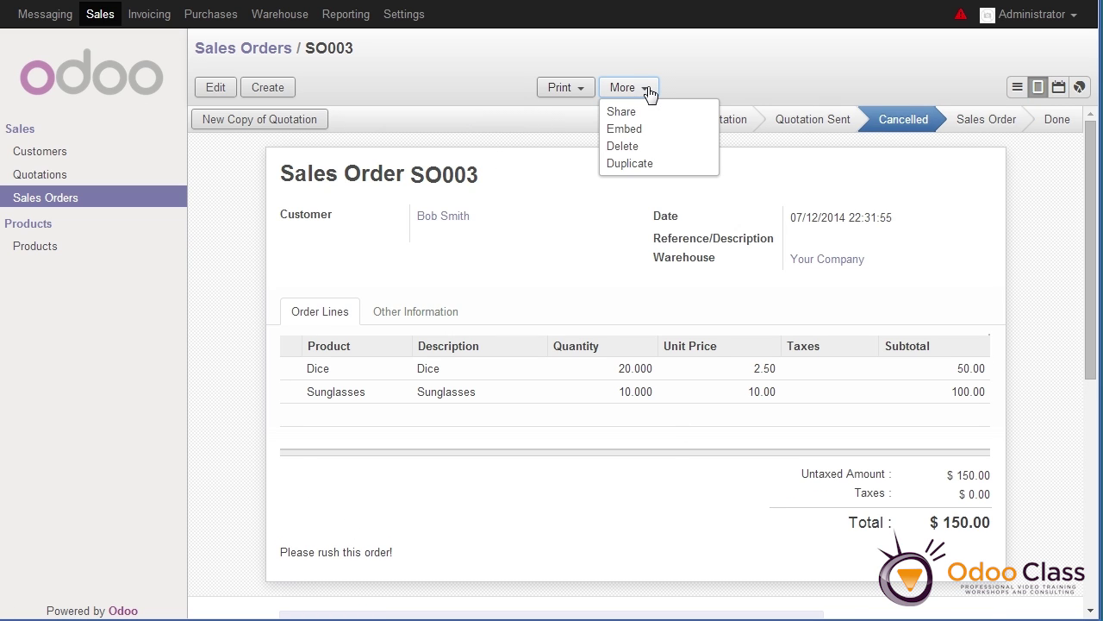
Duplicate SO003 as SO004, drop the Dice line, save, and confirm it with 10 Sunglasses ($100.00)
{"action": "left_click", "coordinate": [639, 164]}
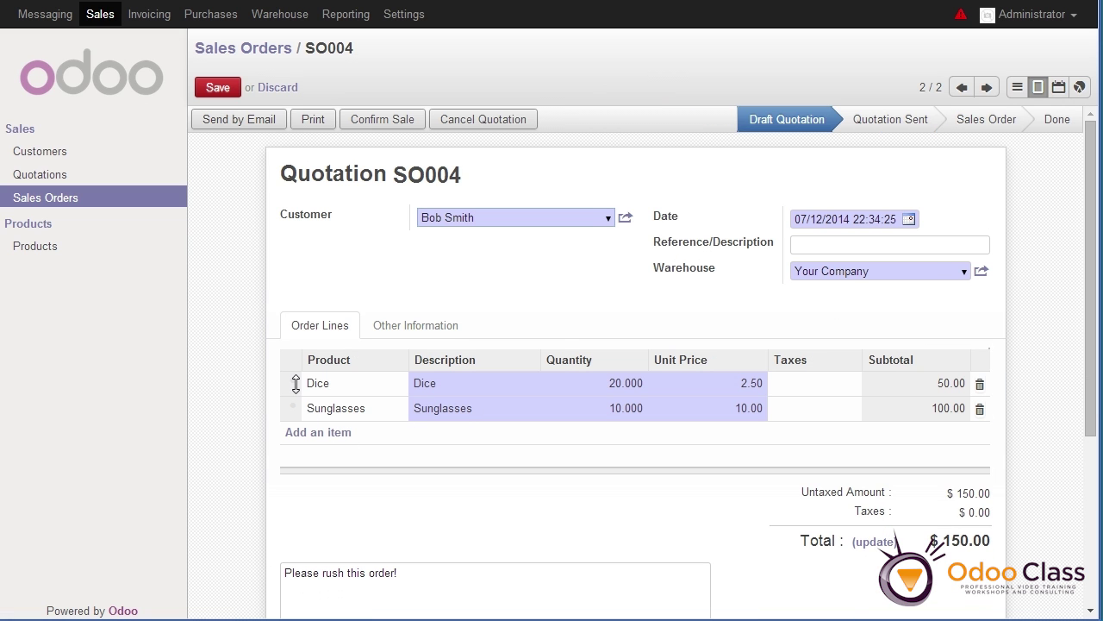
{"action": "left_click", "coordinate": [980, 386]}
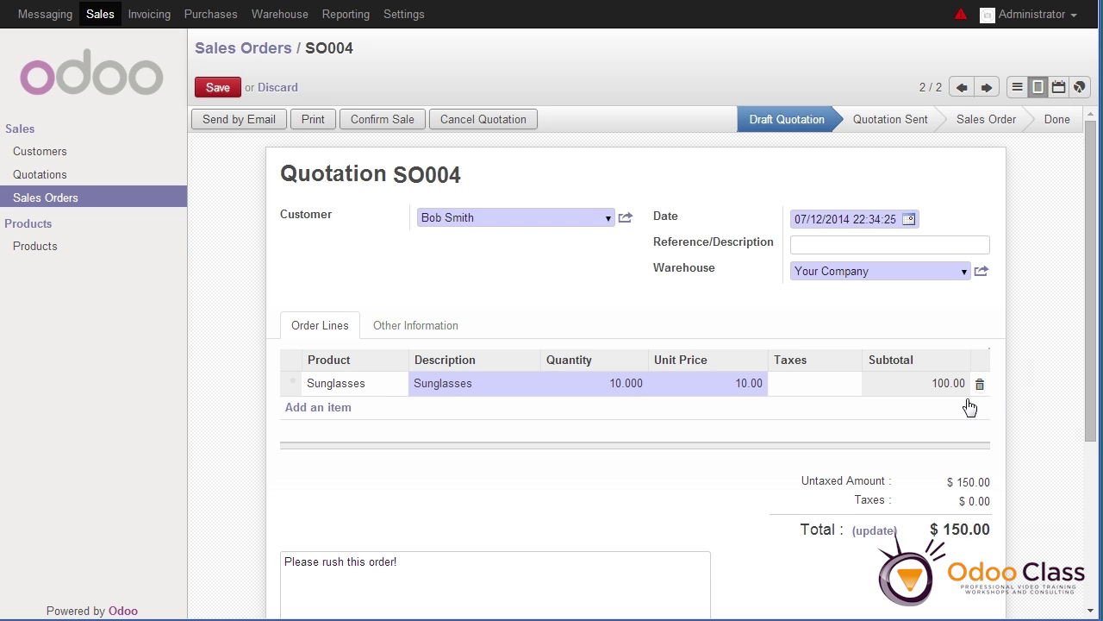
{"action": "left_click", "coordinate": [211, 89]}
{"action": "left_click", "coordinate": [386, 121]}
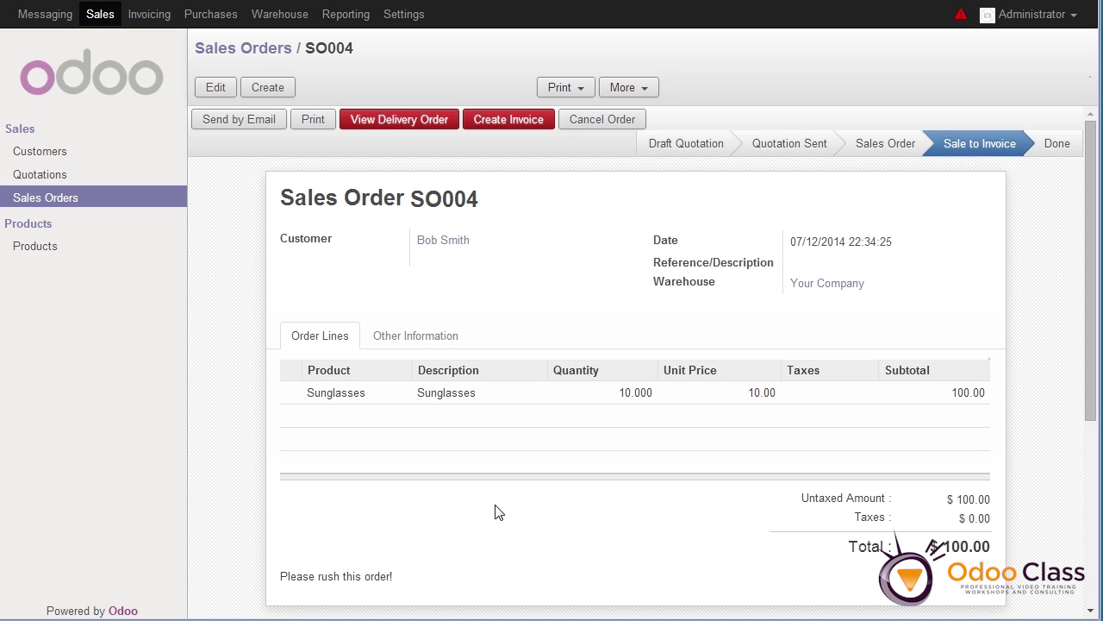
{"action": "left_click", "coordinate": [623, 90]}
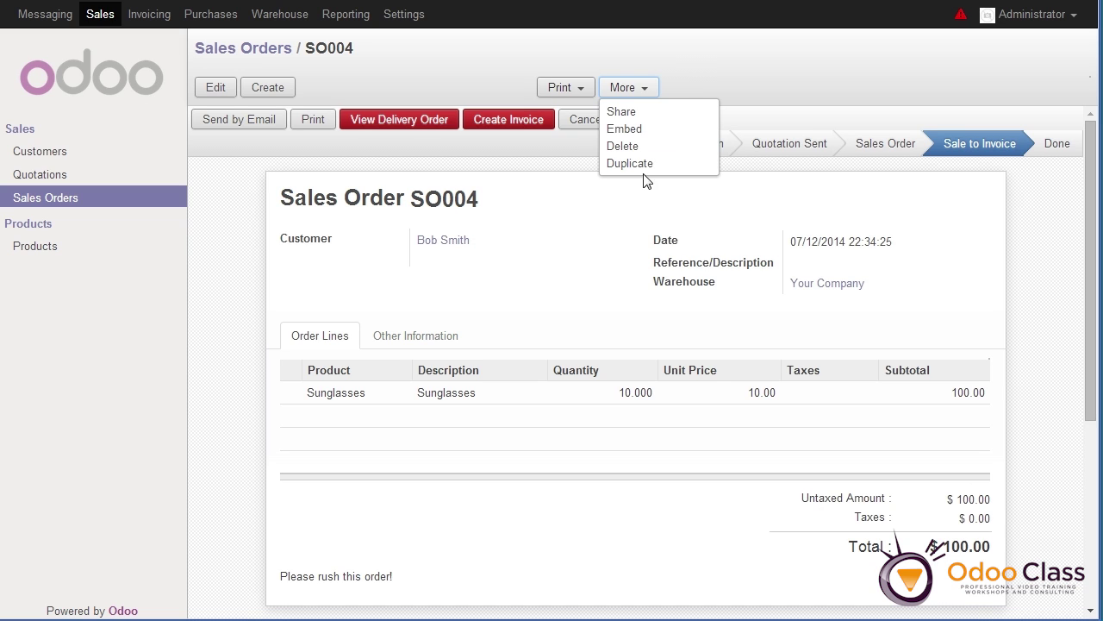
{"action": "left_click", "coordinate": [699, 67]}
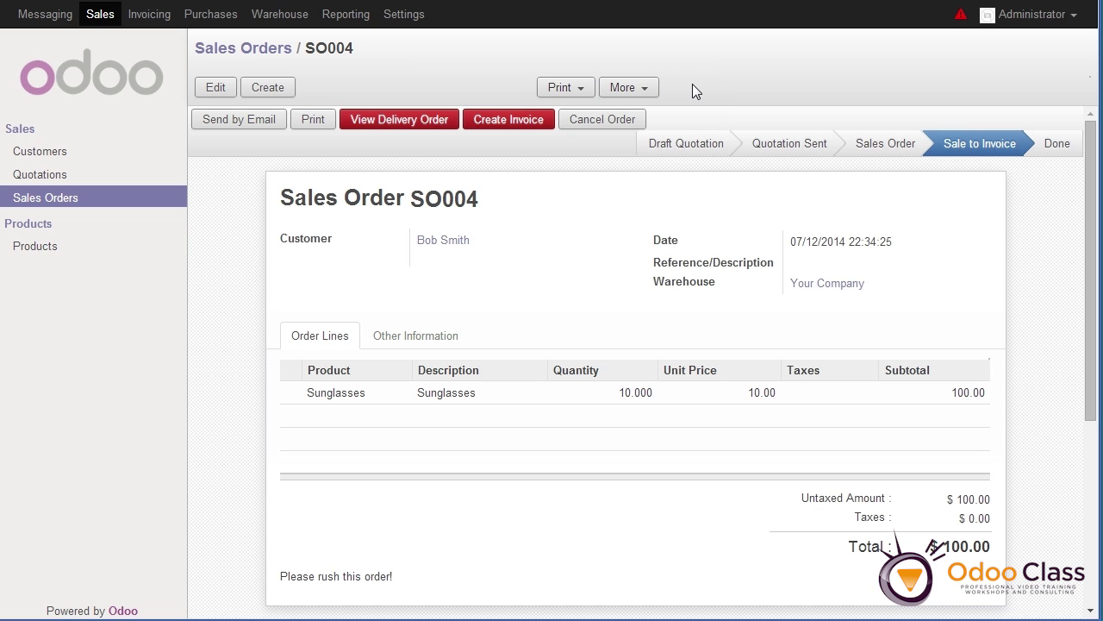
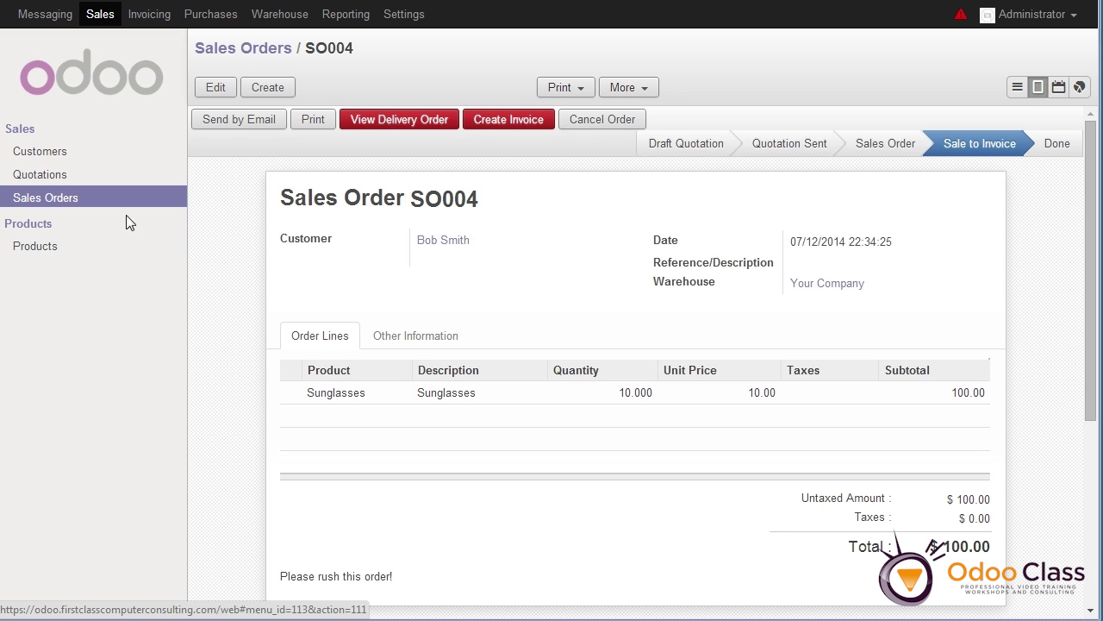
Open the Users list under Settings and open the Administrator user's record
{"action": "left_click", "coordinate": [411, 25]}
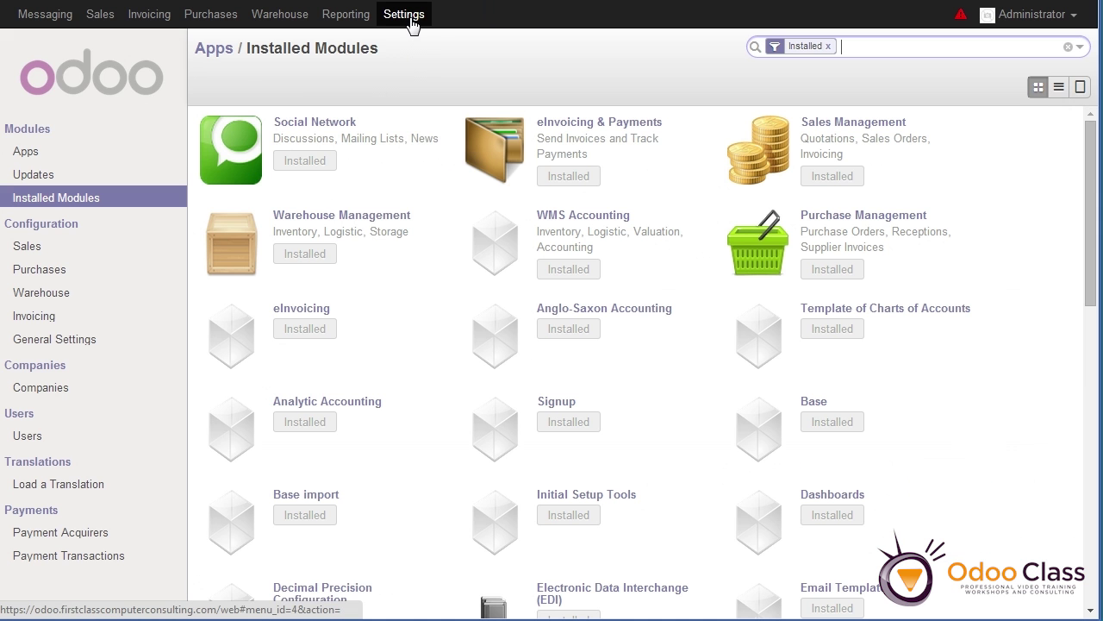
{"action": "left_click", "coordinate": [26, 441]}
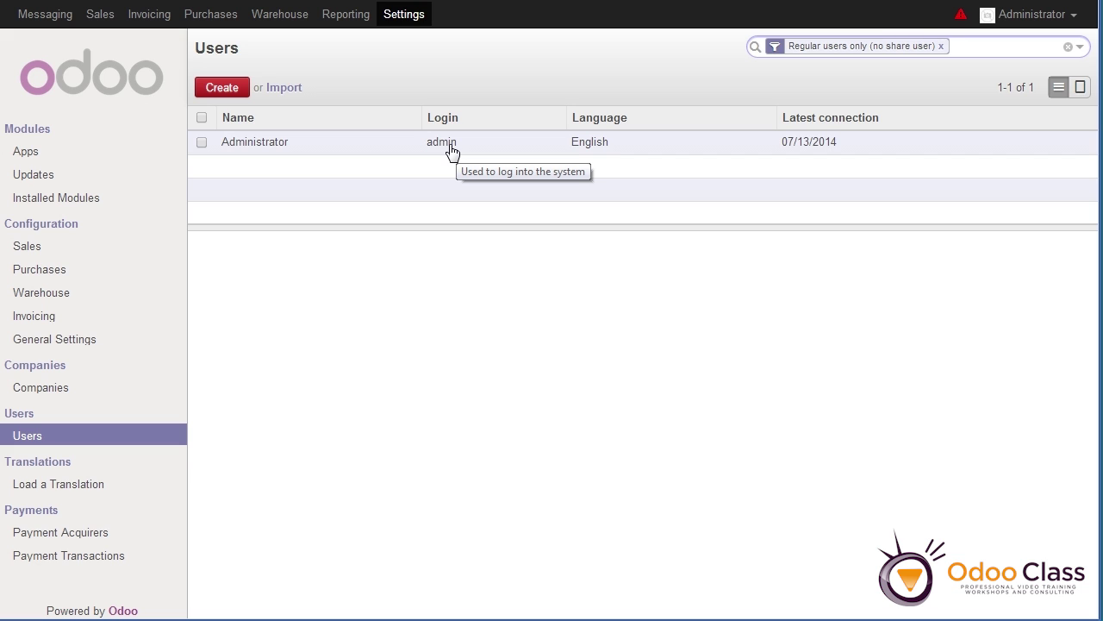
{"action": "left_click", "coordinate": [452, 146]}
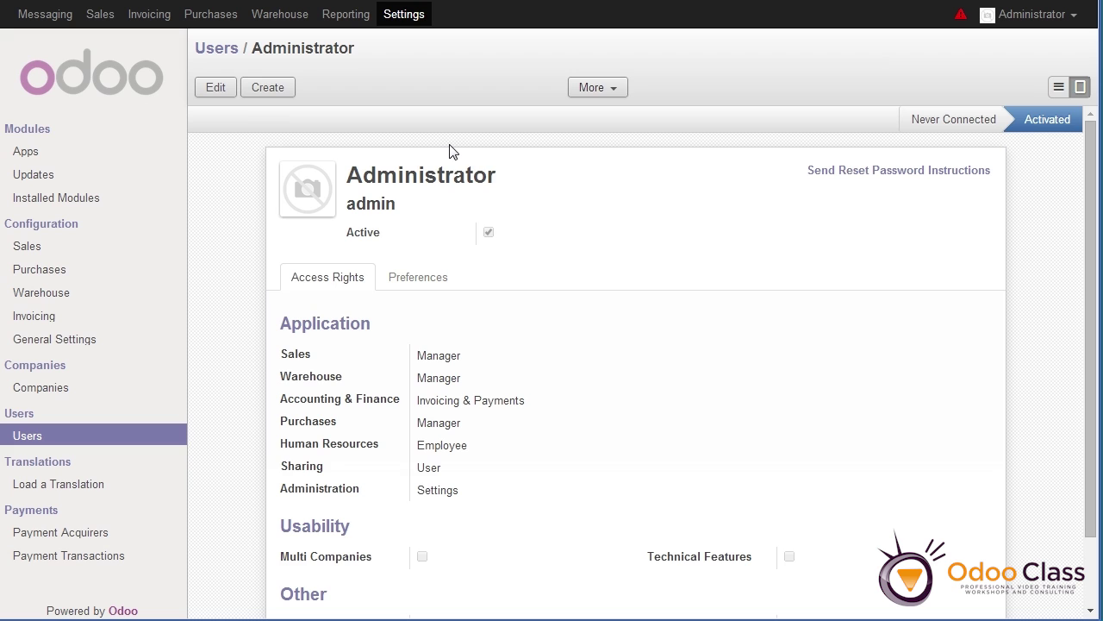
Edit and save the Administrator user with Technical Features on, then return to Sales Customers
{"action": "left_click", "coordinate": [215, 90]}
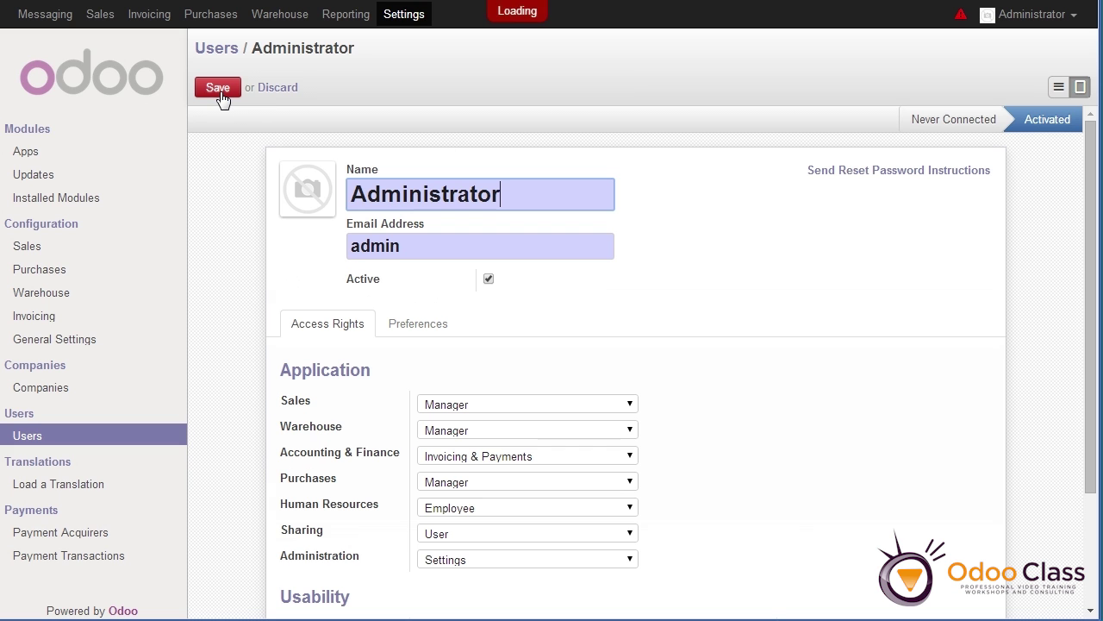
{"action": "scroll", "coordinate": [739, 402], "scroll_direction": "down", "scroll_amount": 3}
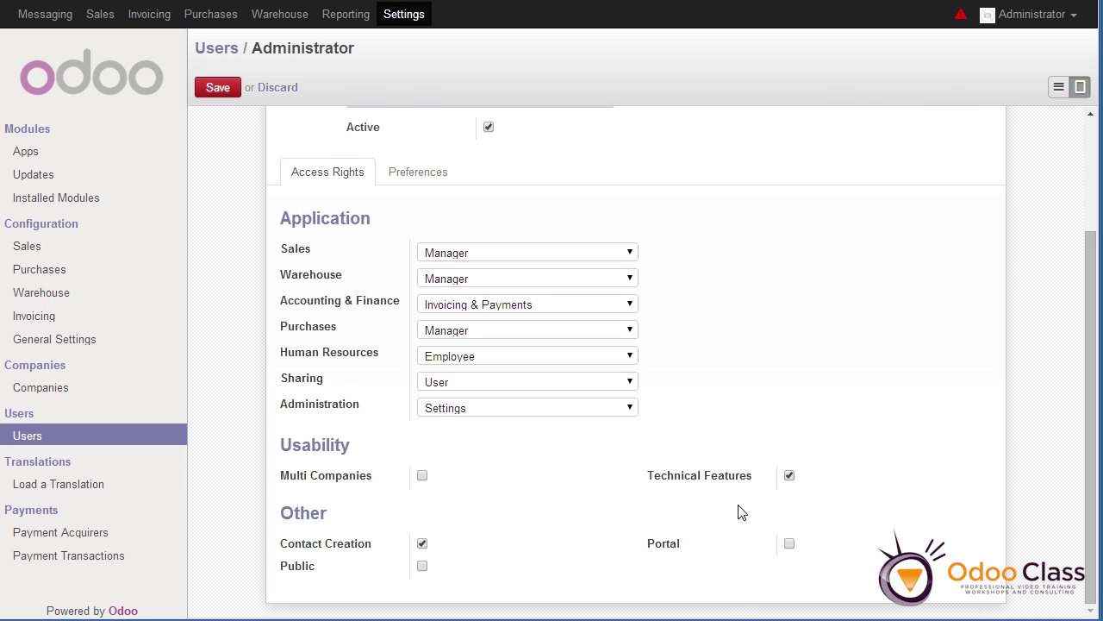
{"action": "scroll", "coordinate": [739, 512], "scroll_direction": "up", "scroll_amount": 4}
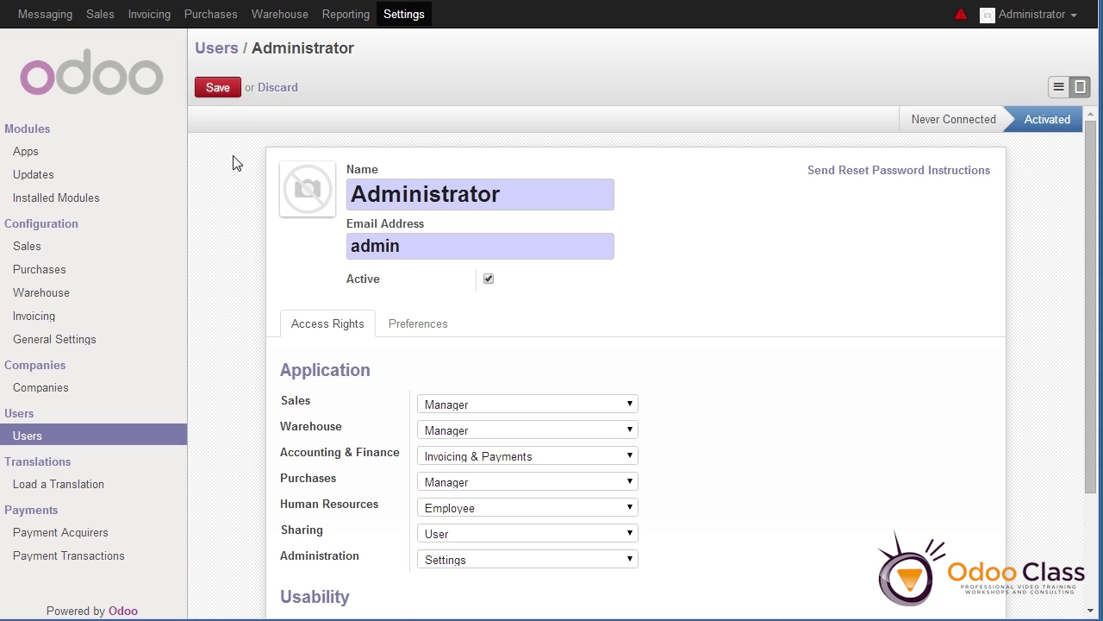
{"action": "left_click", "coordinate": [221, 86]}
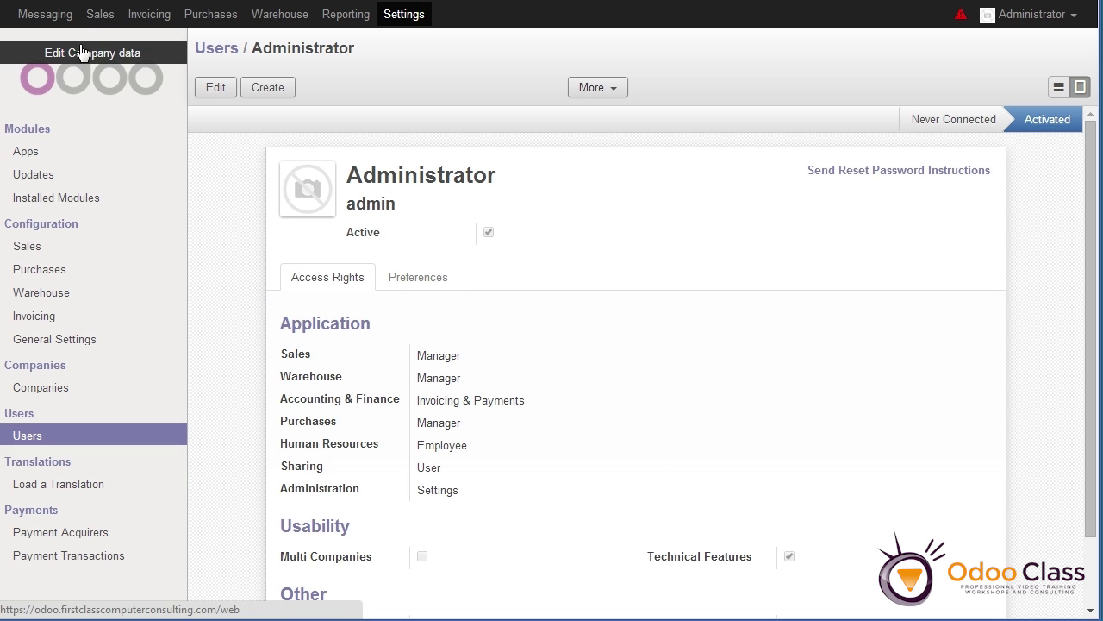
{"action": "left_click", "coordinate": [100, 16]}
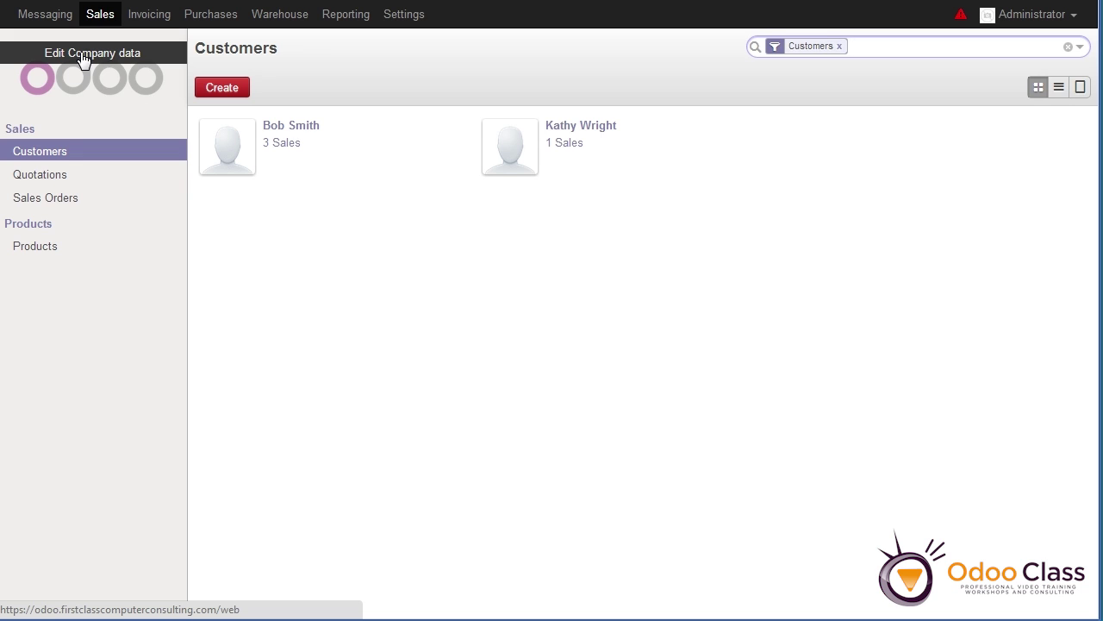
Visit the Inbox, return to the Sales Customers list, then go back to Settings
{"action": "left_click", "coordinate": [43, 105]}
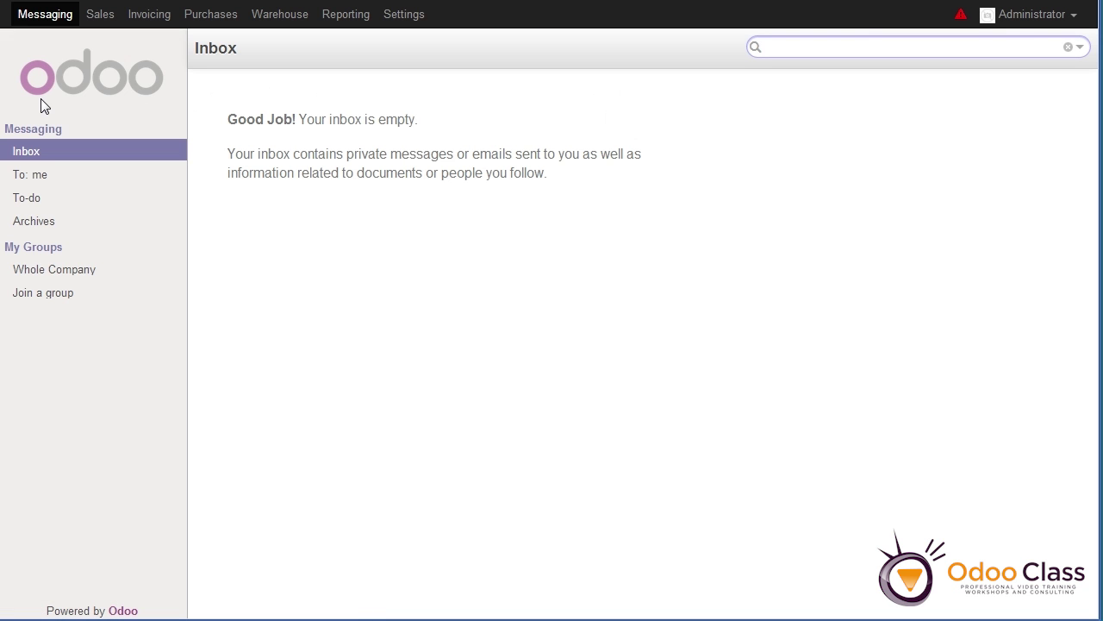
{"action": "left_click", "coordinate": [109, 14]}
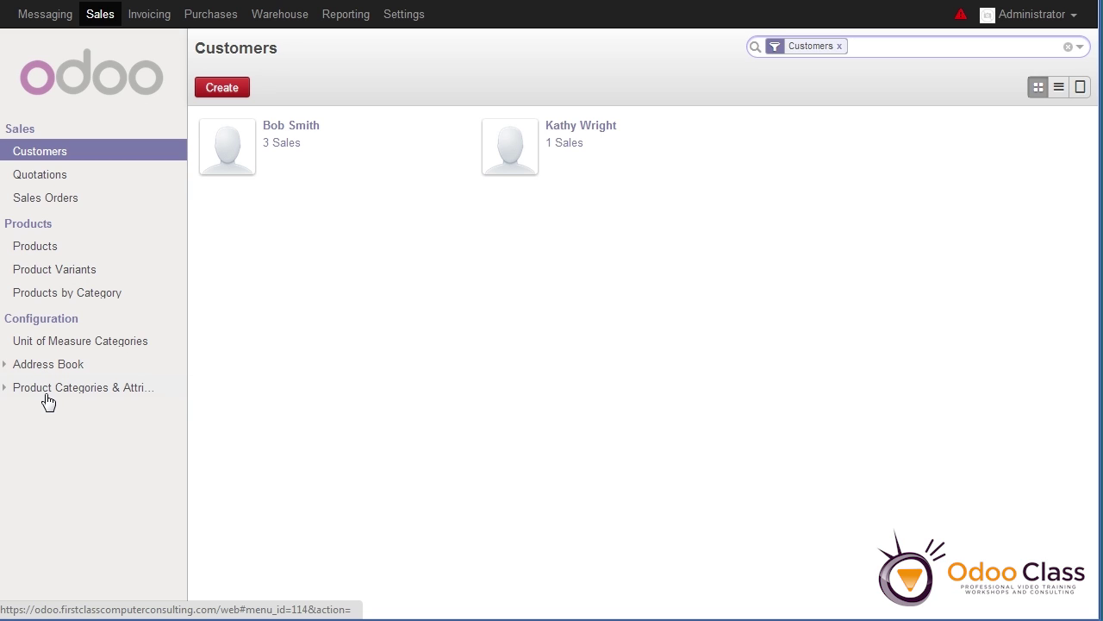
{"action": "left_click", "coordinate": [404, 15]}
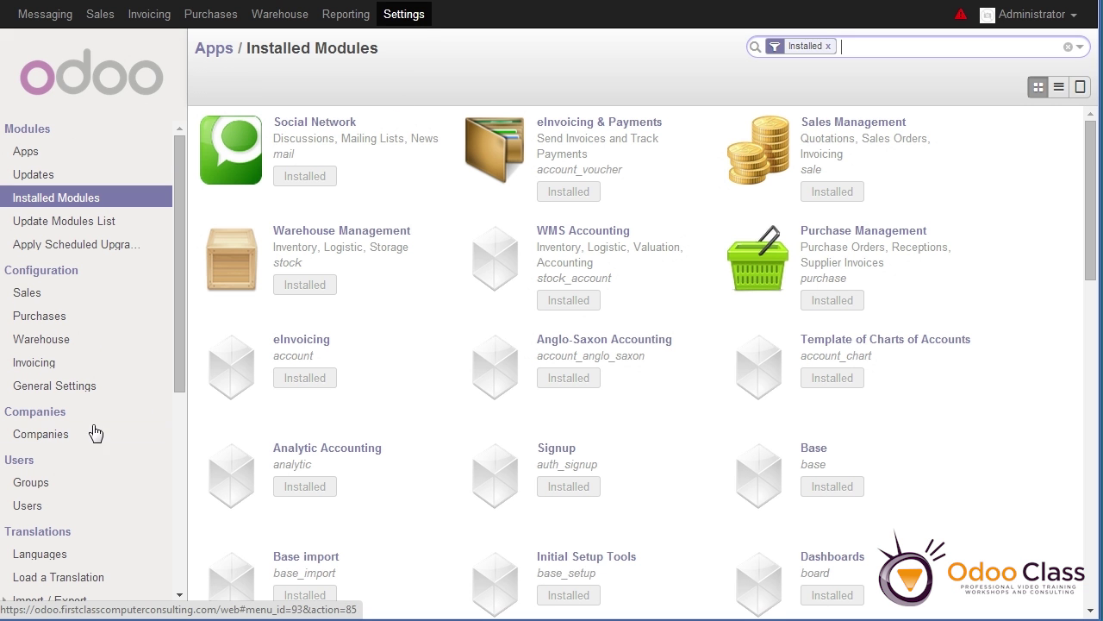
Reopen the Administrator user, tick Technical Features under Usability, and save the record
{"action": "left_click", "coordinate": [31, 512]}
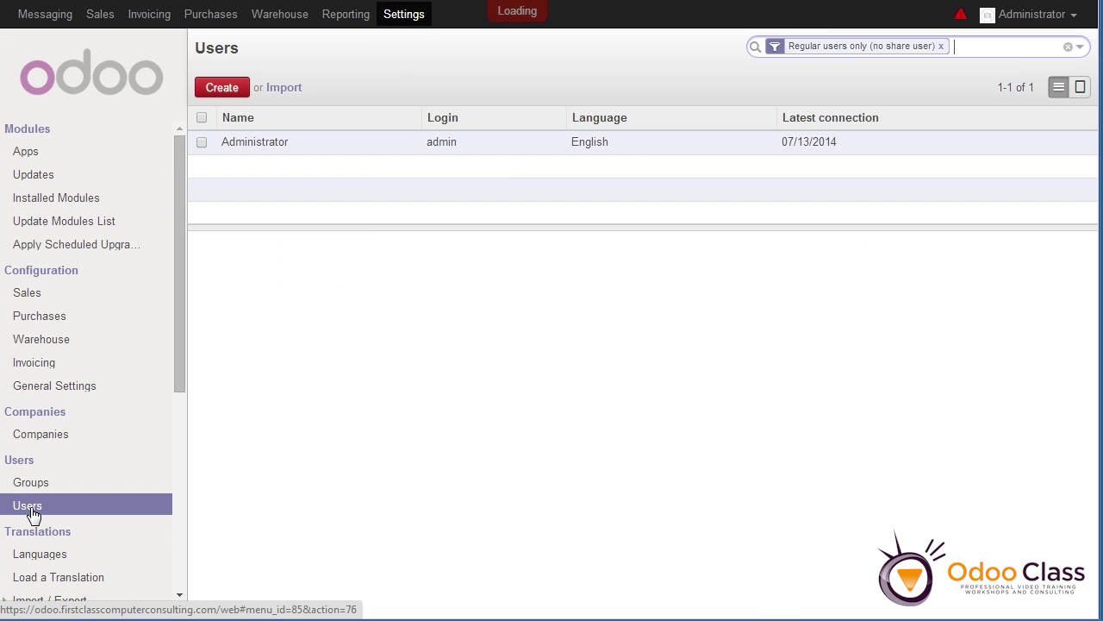
{"action": "left_click", "coordinate": [447, 151]}
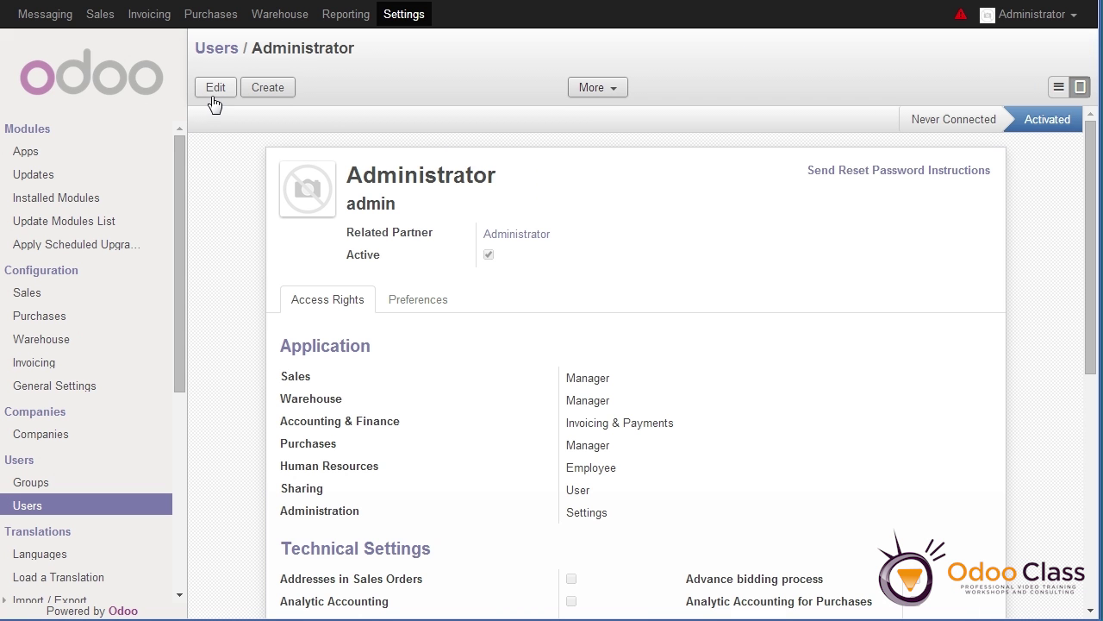
{"action": "left_click", "coordinate": [216, 88]}
{"action": "scroll", "coordinate": [568, 396], "scroll_direction": "down", "scroll_amount": 4}
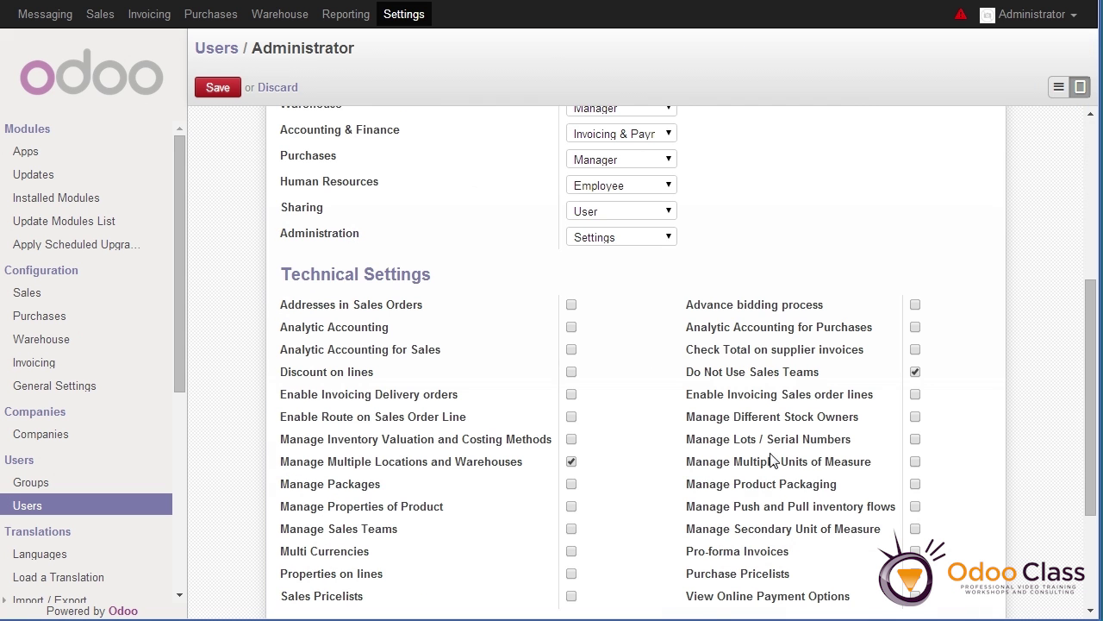
{"action": "scroll", "coordinate": [712, 426], "scroll_direction": "down", "scroll_amount": 3}
{"action": "left_click", "coordinate": [800, 472]}
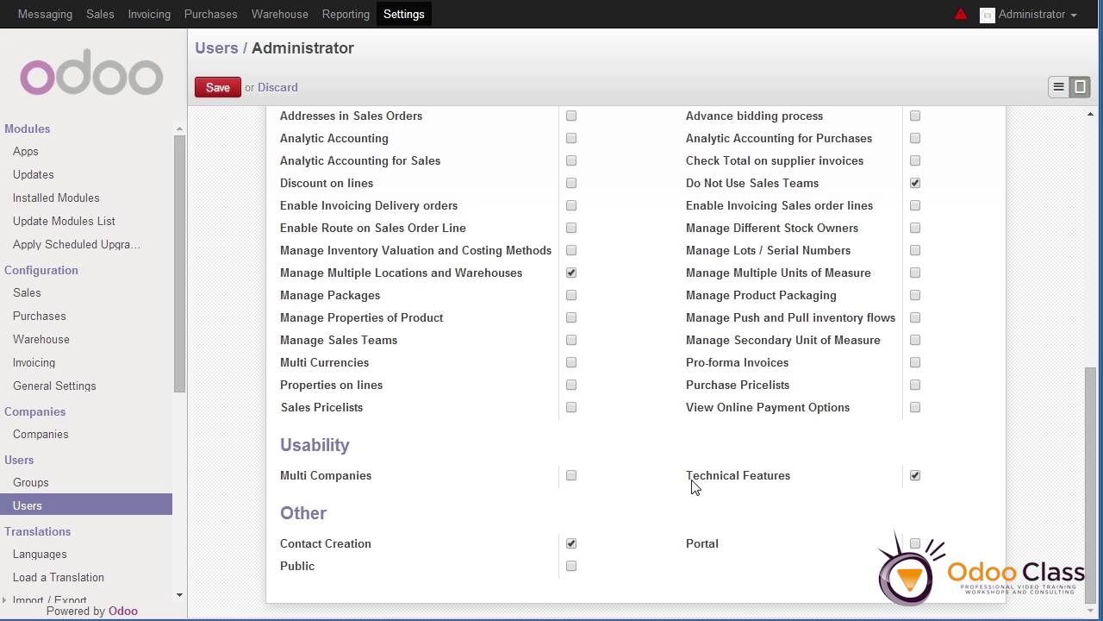
{"action": "scroll", "coordinate": [690, 477], "scroll_direction": "up", "scroll_amount": 4}
{"action": "scroll", "coordinate": [694, 482], "scroll_direction": "down", "scroll_amount": 4}
{"action": "scroll", "coordinate": [695, 486], "scroll_direction": "up", "scroll_amount": 10}
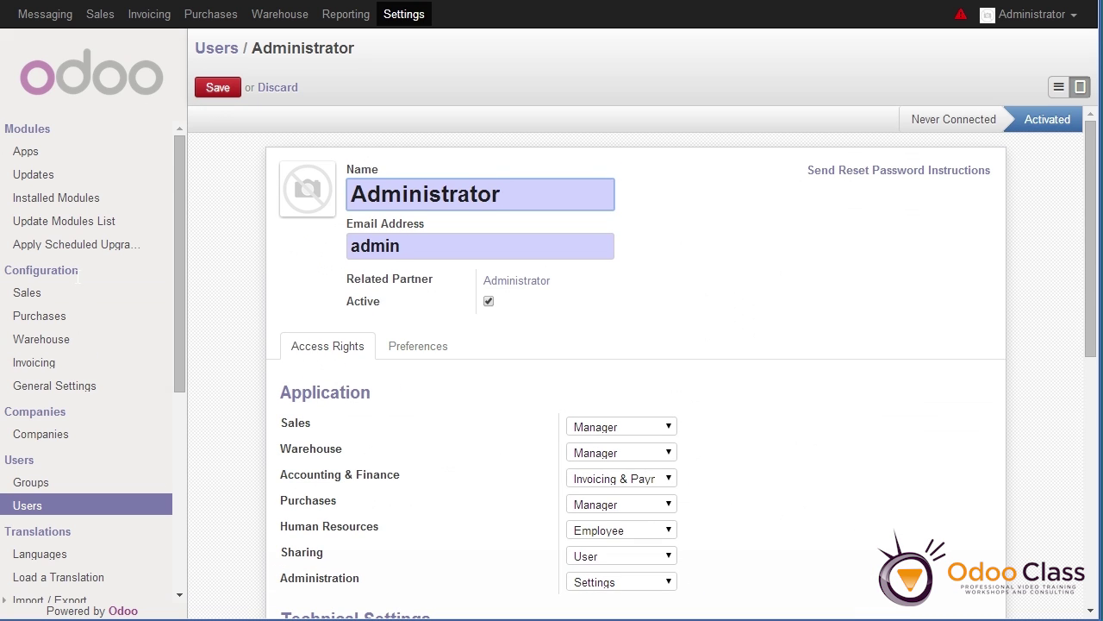
{"action": "scroll", "coordinate": [76, 274], "scroll_direction": "down", "scroll_amount": 8}
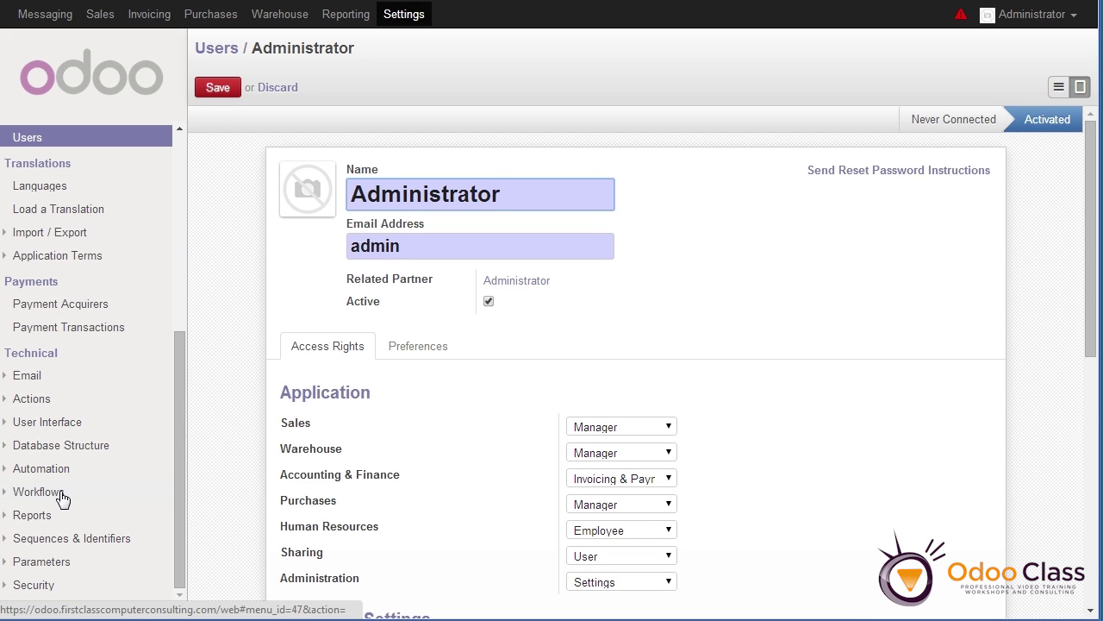
{"action": "scroll", "coordinate": [64, 496], "scroll_direction": "up", "scroll_amount": 8}
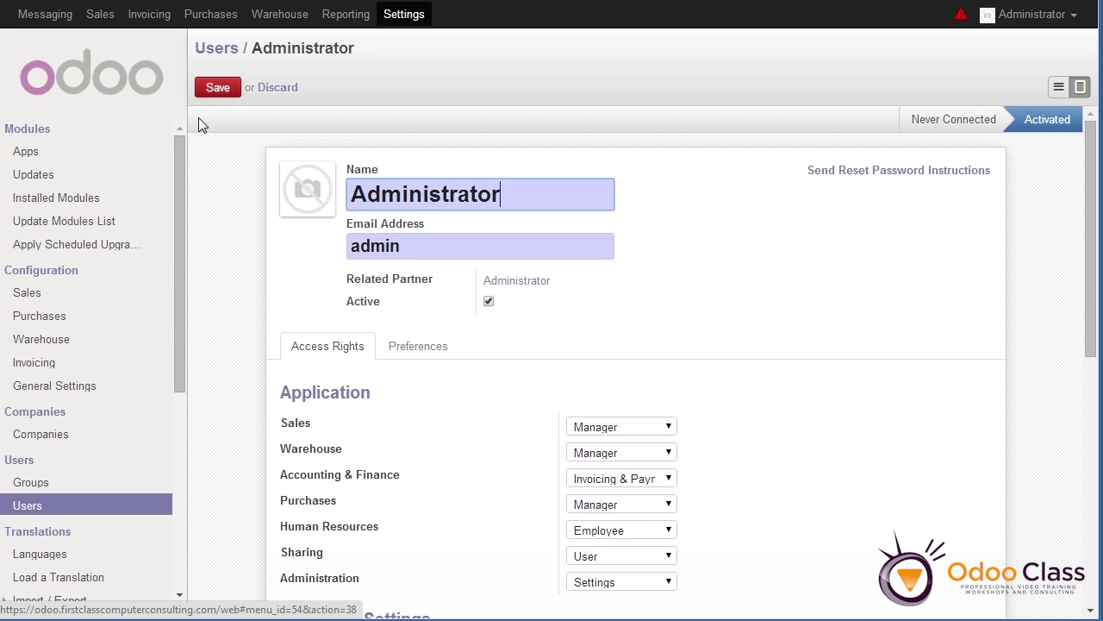
{"action": "left_click", "coordinate": [229, 95]}
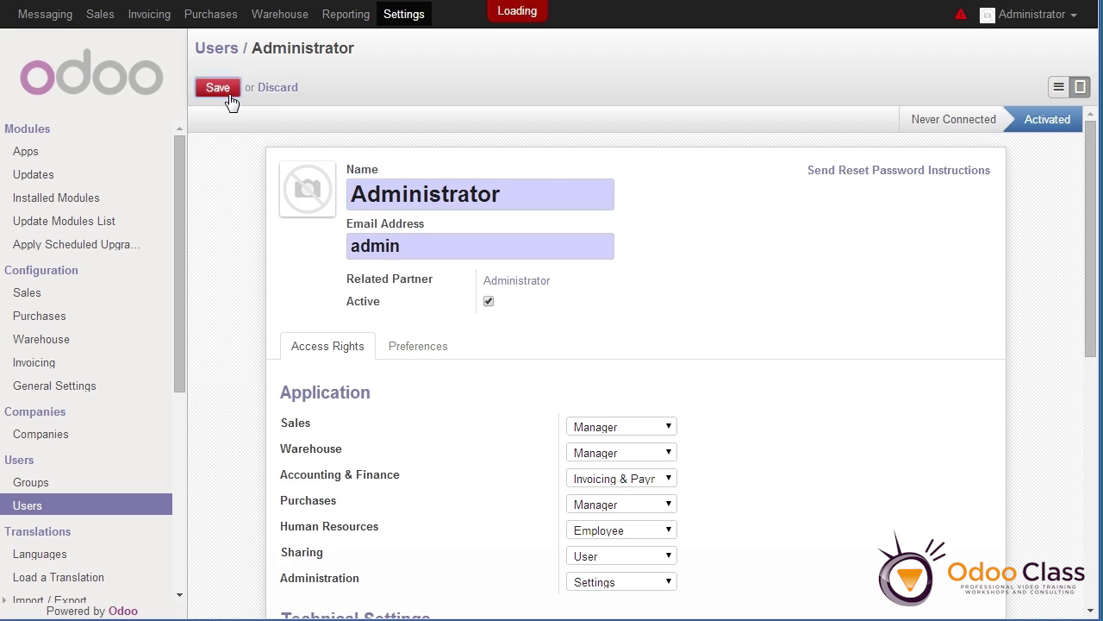
Browse Product Categories in Sales, then show the Sales Orders list with SO004 at 100.00
{"action": "left_click", "coordinate": [107, 21]}
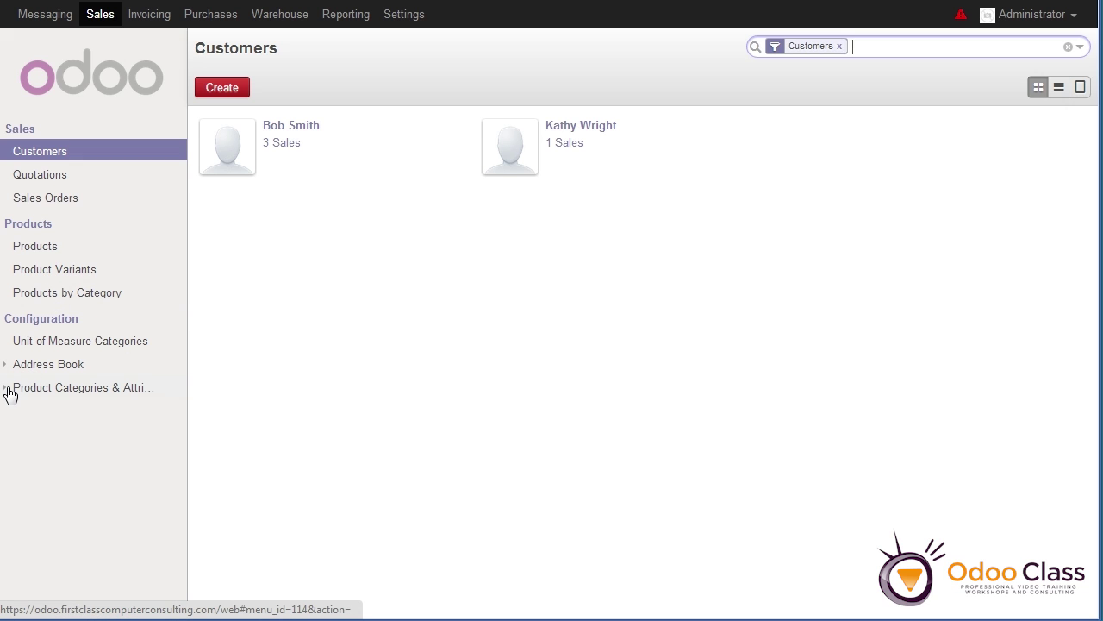
{"action": "left_click", "coordinate": [9, 390]}
{"action": "left_click", "coordinate": [51, 418]}
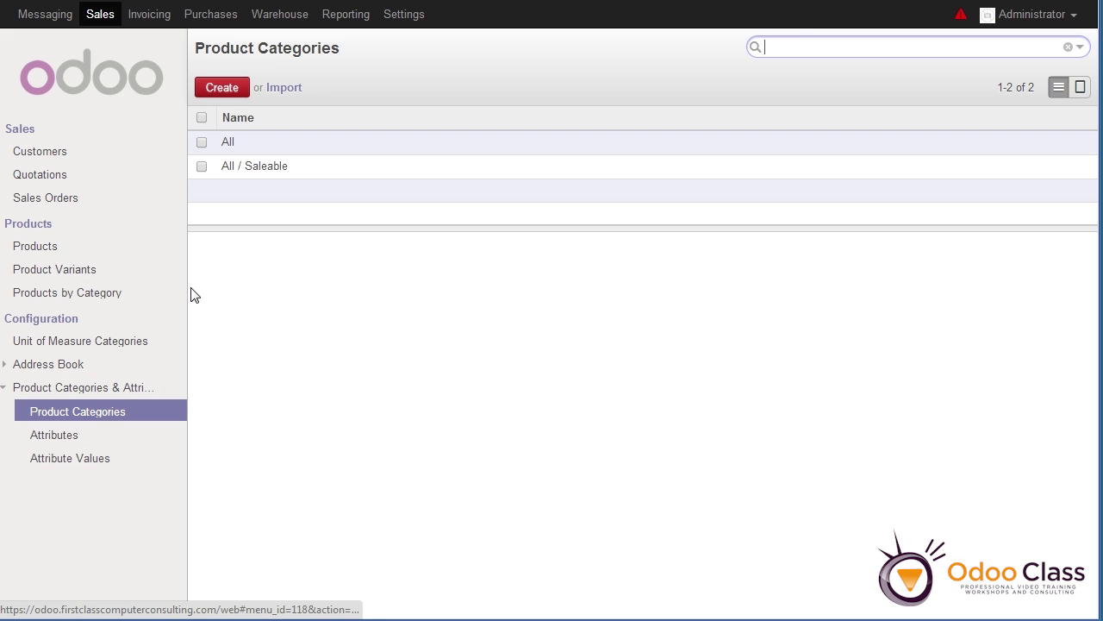
{"action": "left_click", "coordinate": [67, 205]}
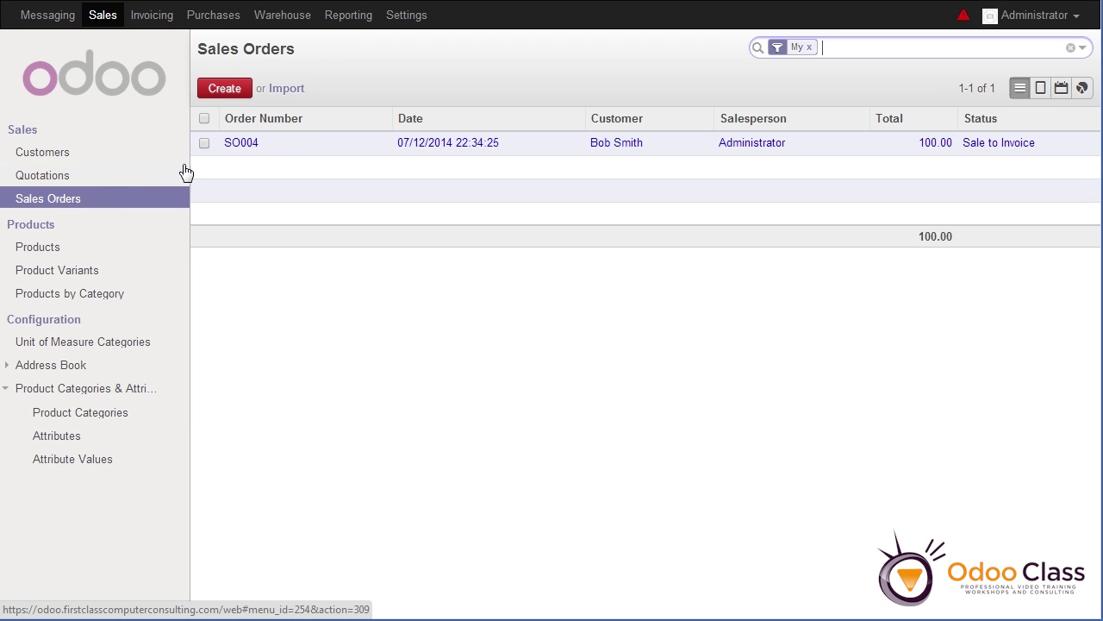
Open SO004, showing 10 Sunglasses at 10.00 for a $100.00 total
{"action": "left_click", "coordinate": [454, 145]}
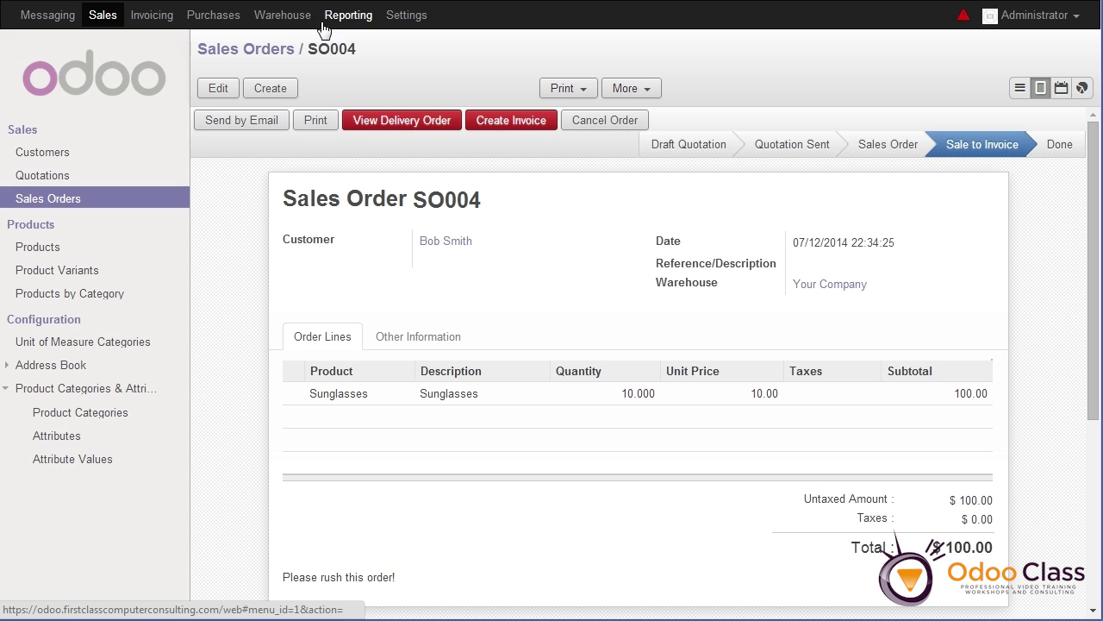
Tour Invoicing, Purchases, Warehouse and Reporting's purchase and sales analyses, ending on Sales Customers
{"action": "left_click", "coordinate": [153, 16]}
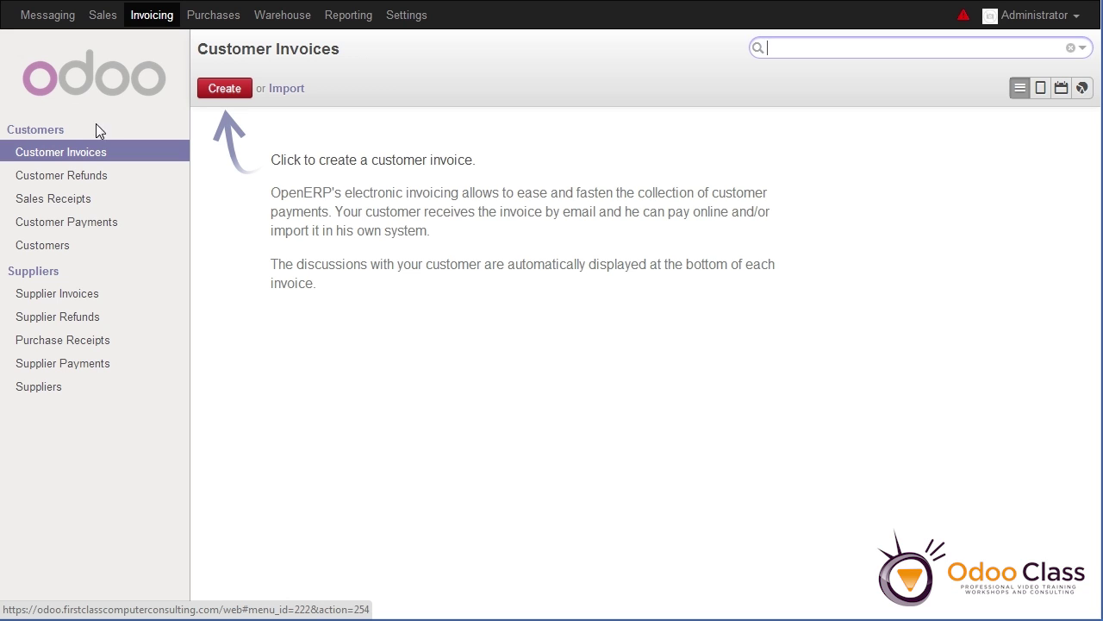
{"action": "left_click", "coordinate": [231, 19]}
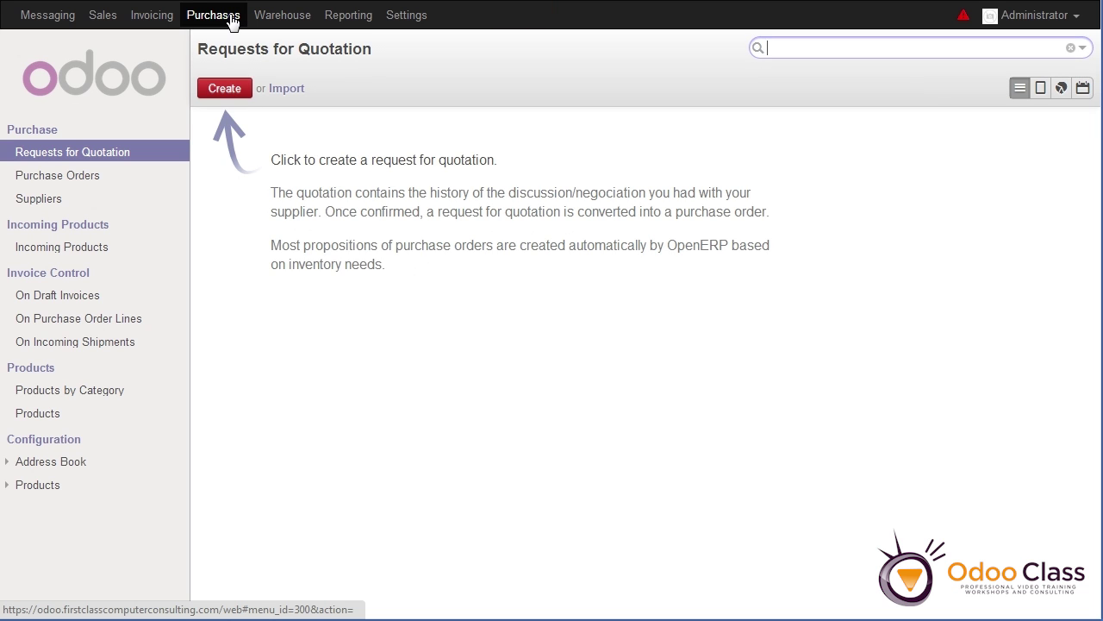
{"action": "left_click", "coordinate": [283, 19]}
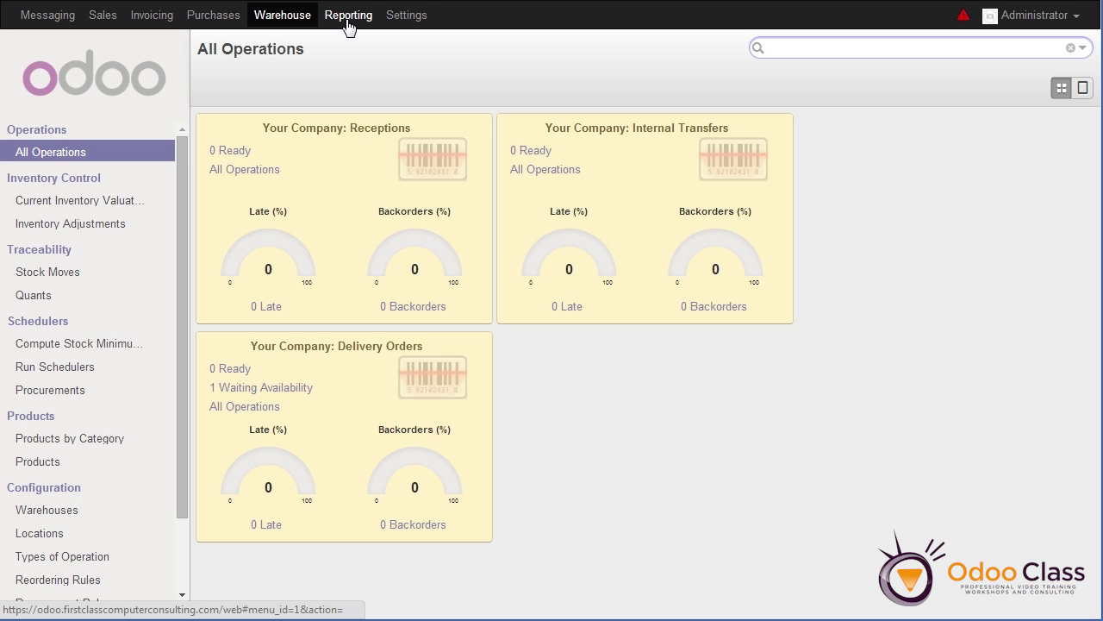
{"action": "left_click", "coordinate": [347, 19]}
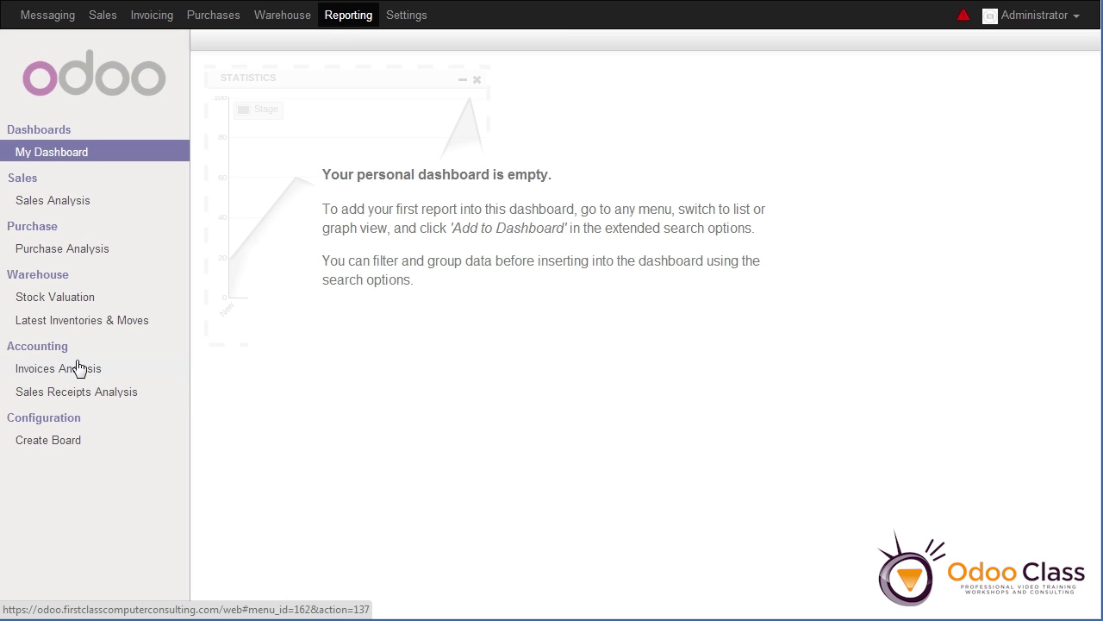
{"action": "left_click", "coordinate": [76, 250]}
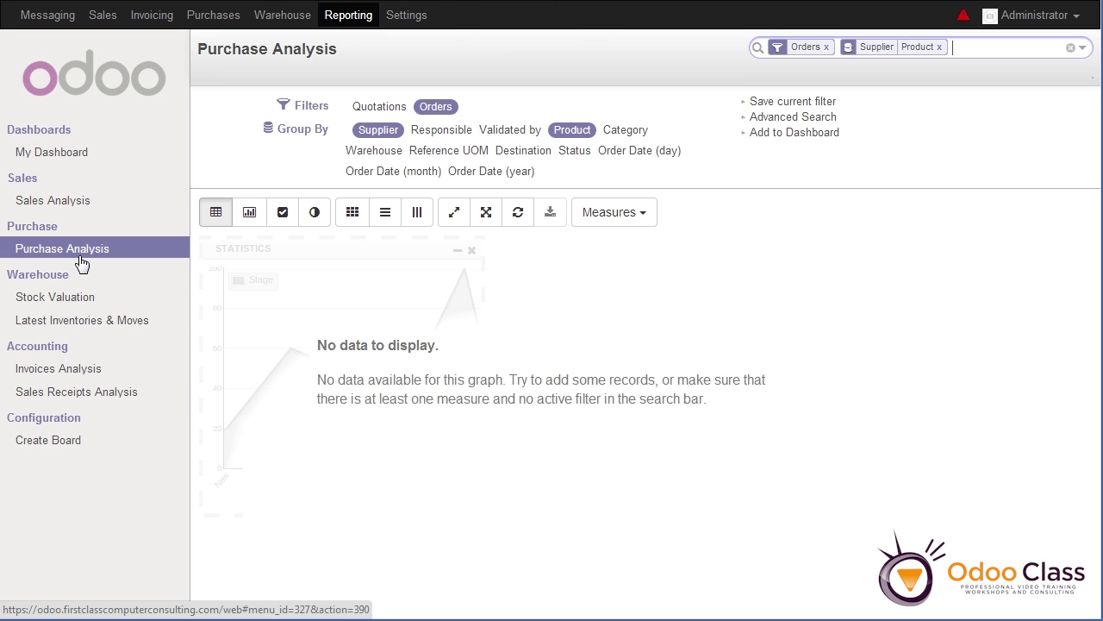
{"action": "left_click", "coordinate": [72, 205]}
{"action": "left_click", "coordinate": [274, 19]}
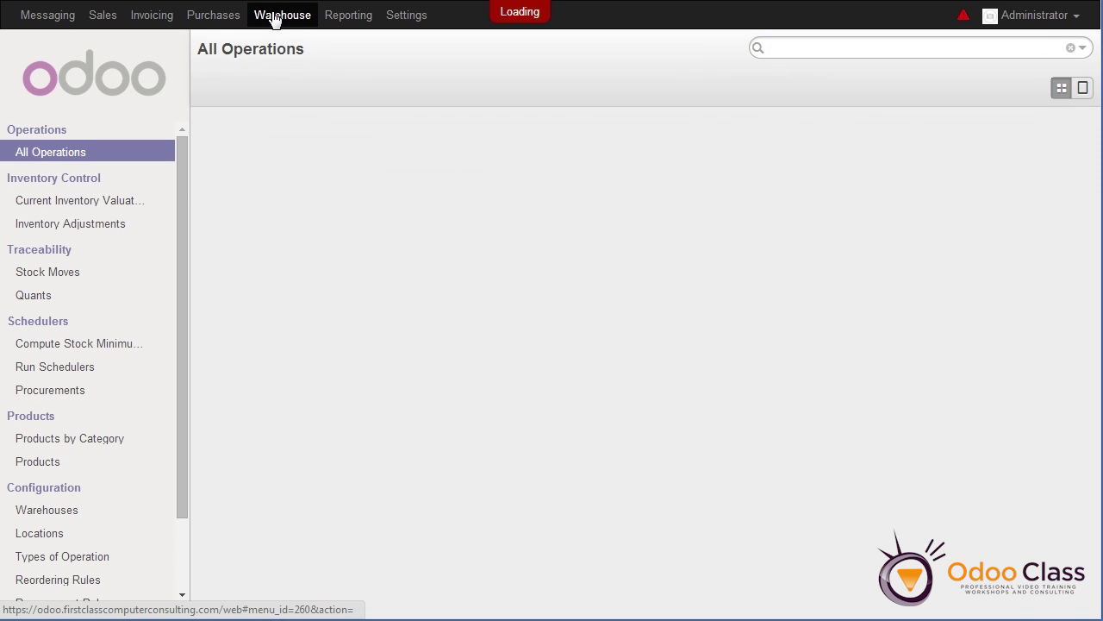
{"action": "left_click", "coordinate": [218, 18]}
{"action": "left_click", "coordinate": [165, 19]}
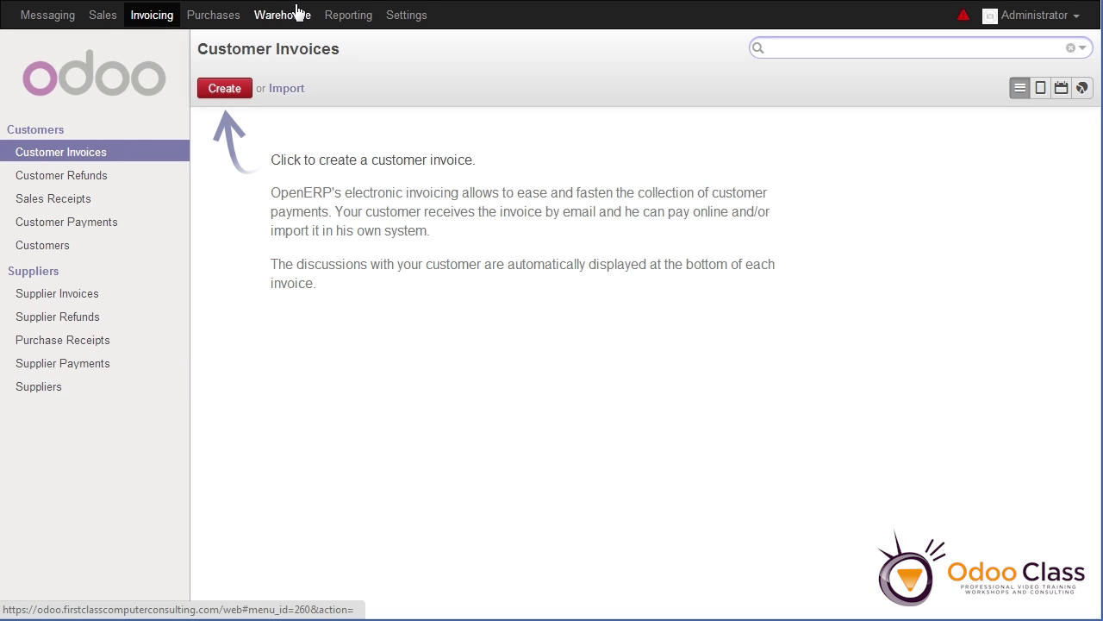
{"action": "left_click", "coordinate": [103, 18]}
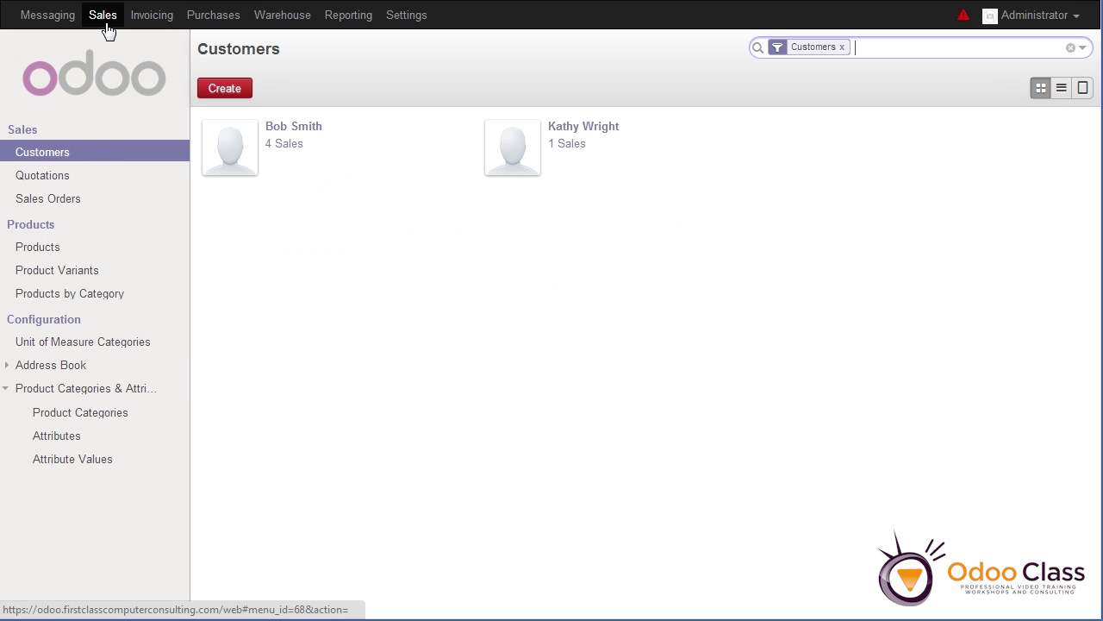
Invoice the whole of SO004 and open the resulting $100.00 draft invoice
{"action": "left_click", "coordinate": [69, 200]}
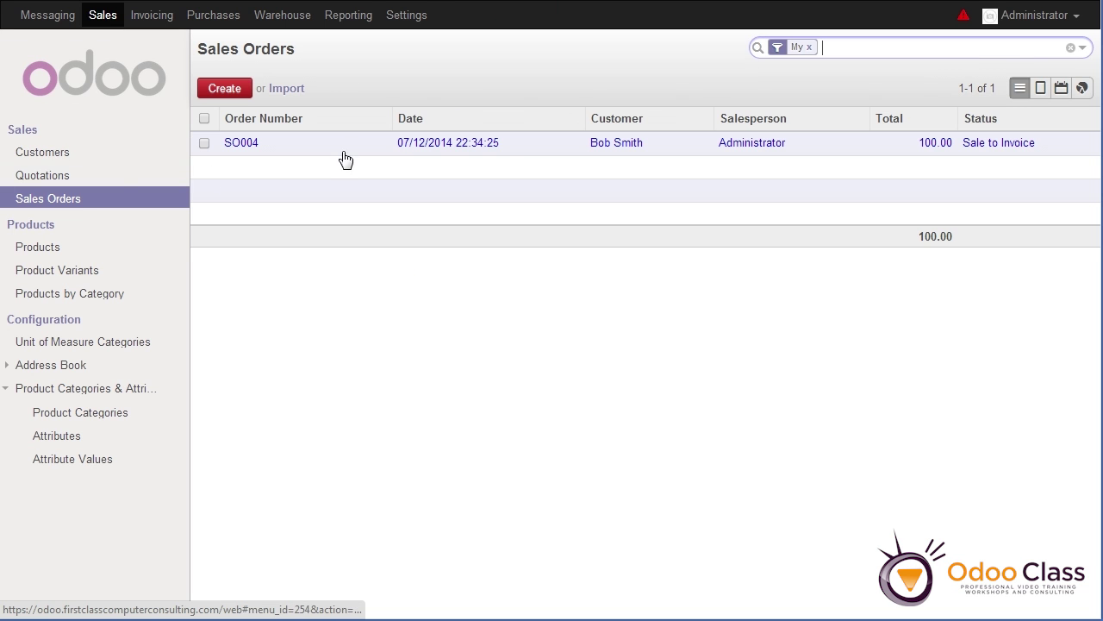
{"action": "left_click", "coordinate": [494, 151]}
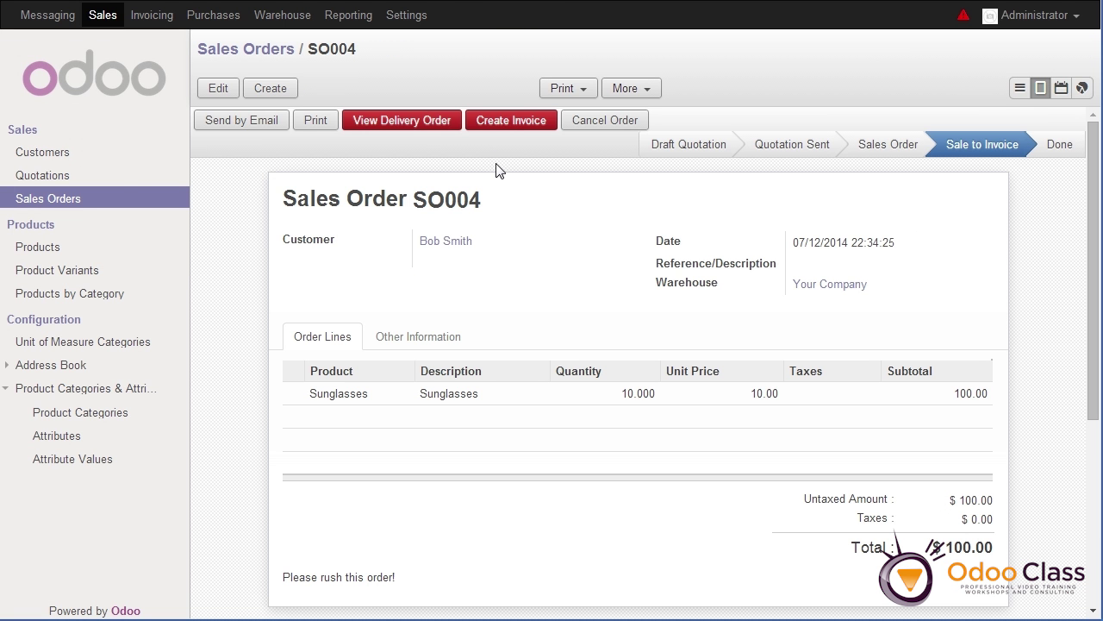
{"action": "left_click", "coordinate": [513, 122]}
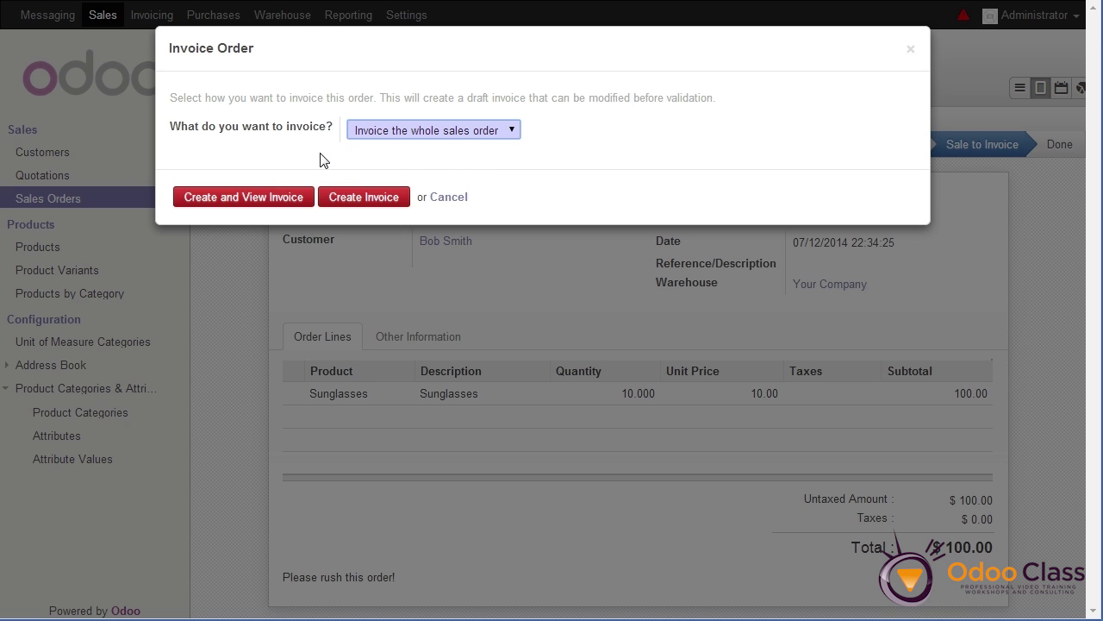
{"action": "left_click", "coordinate": [405, 133]}
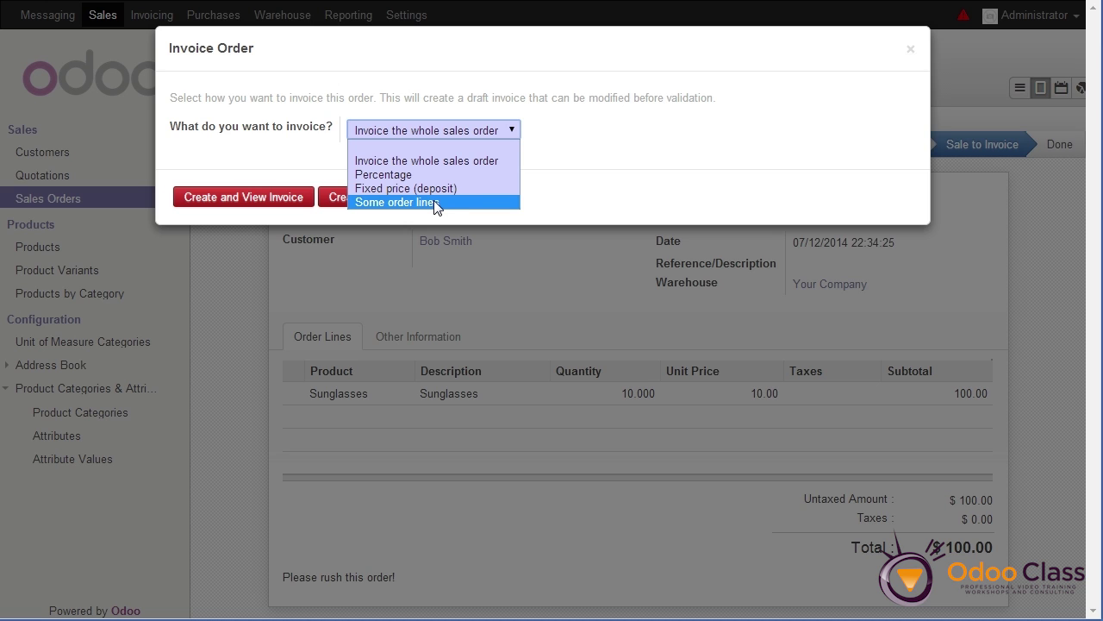
{"action": "left_click", "coordinate": [425, 136]}
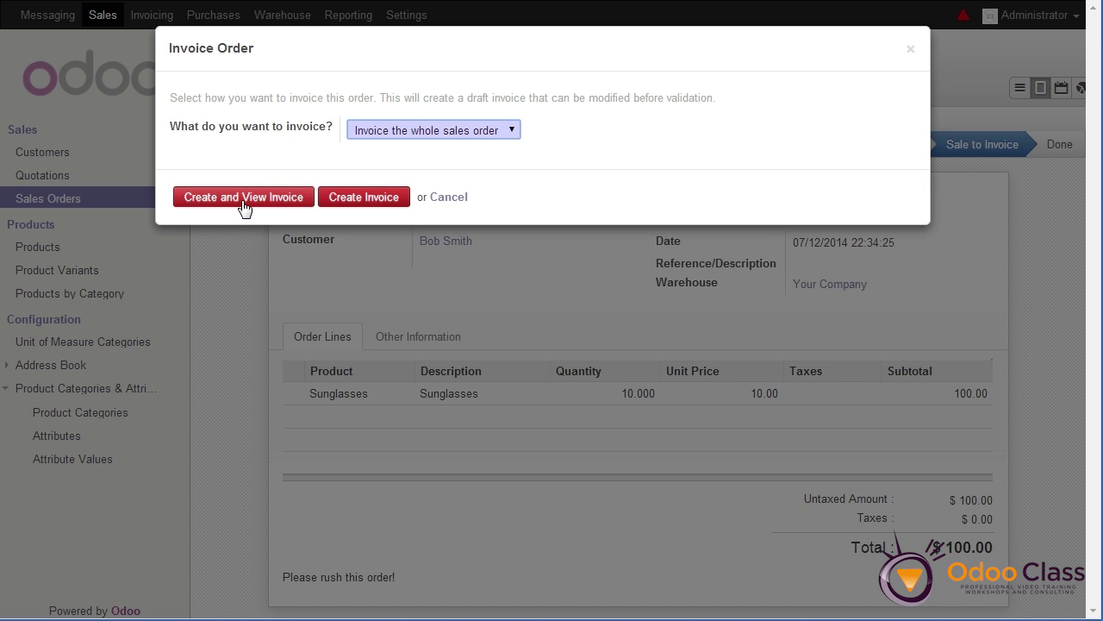
{"action": "left_click", "coordinate": [354, 205]}
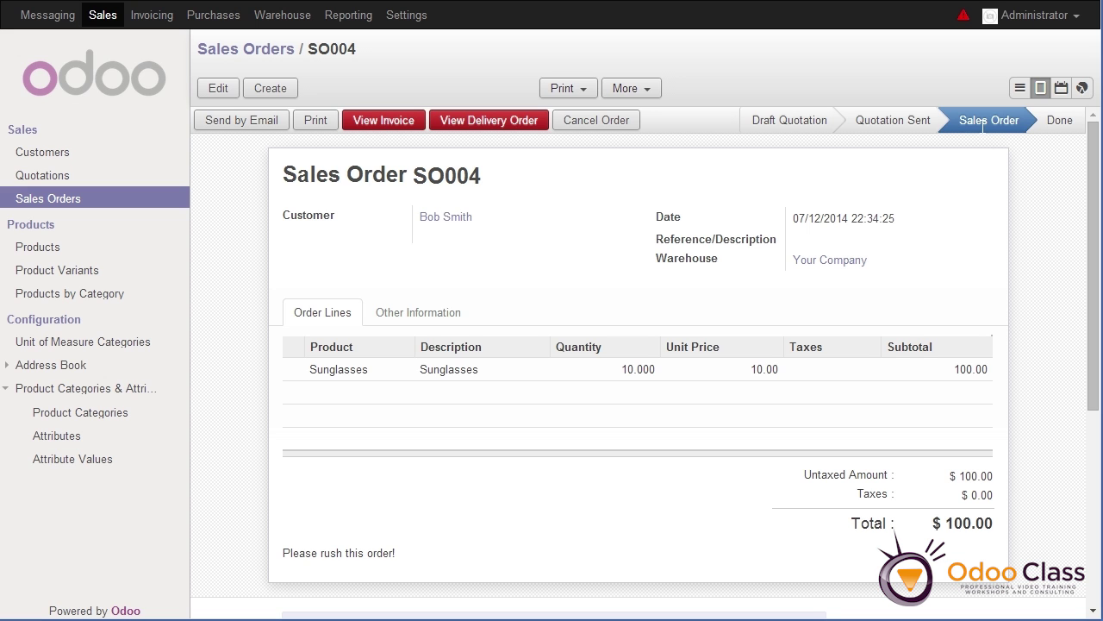
{"action": "left_click", "coordinate": [393, 120]}
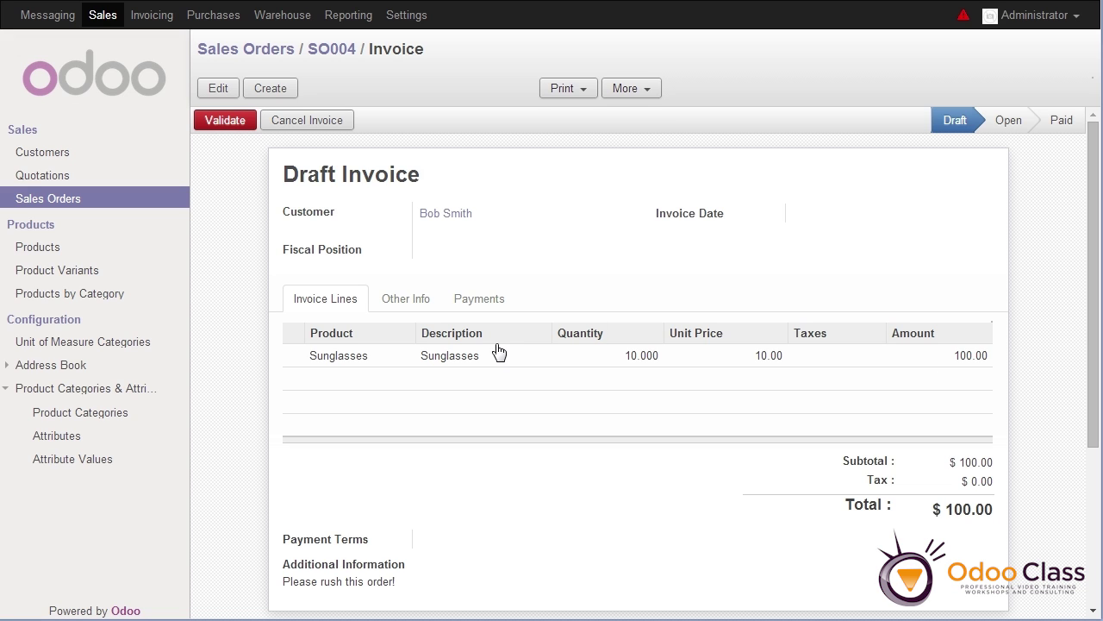
Open the SO004 draft from Customer Invoices and validate it as open invoice SAJ/2014/0001
{"action": "left_click", "coordinate": [145, 21]}
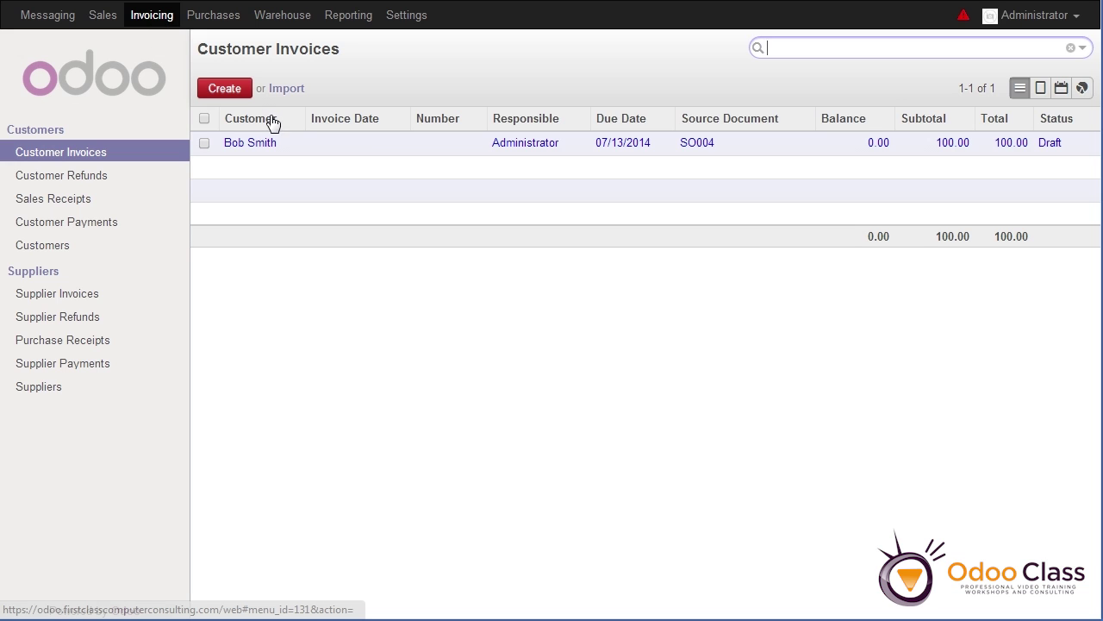
{"action": "left_click", "coordinate": [703, 147]}
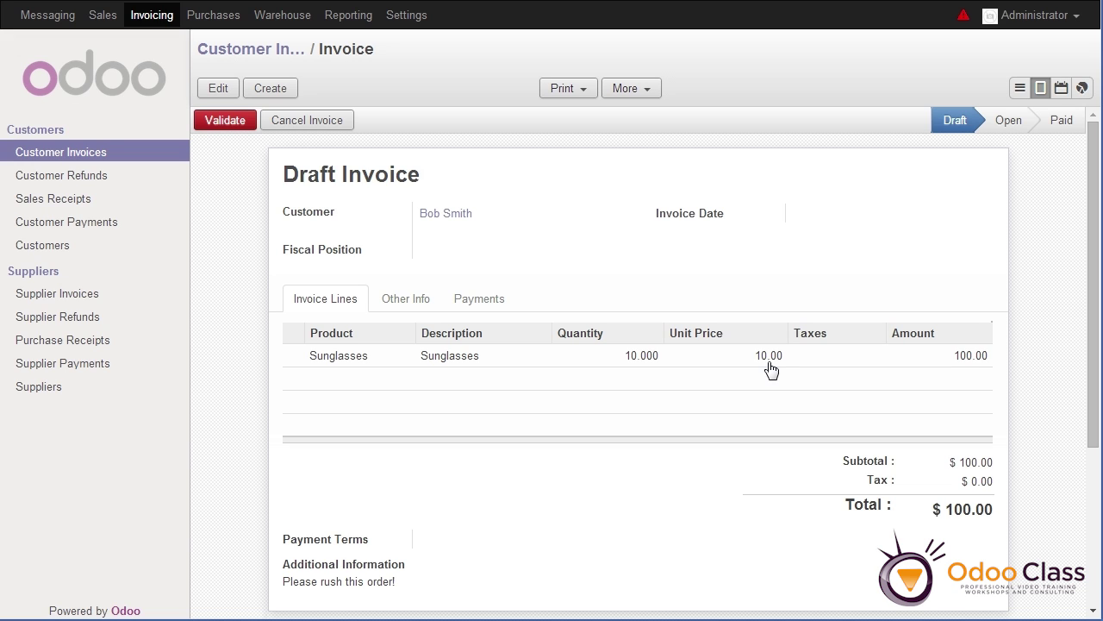
{"action": "left_click", "coordinate": [226, 126]}
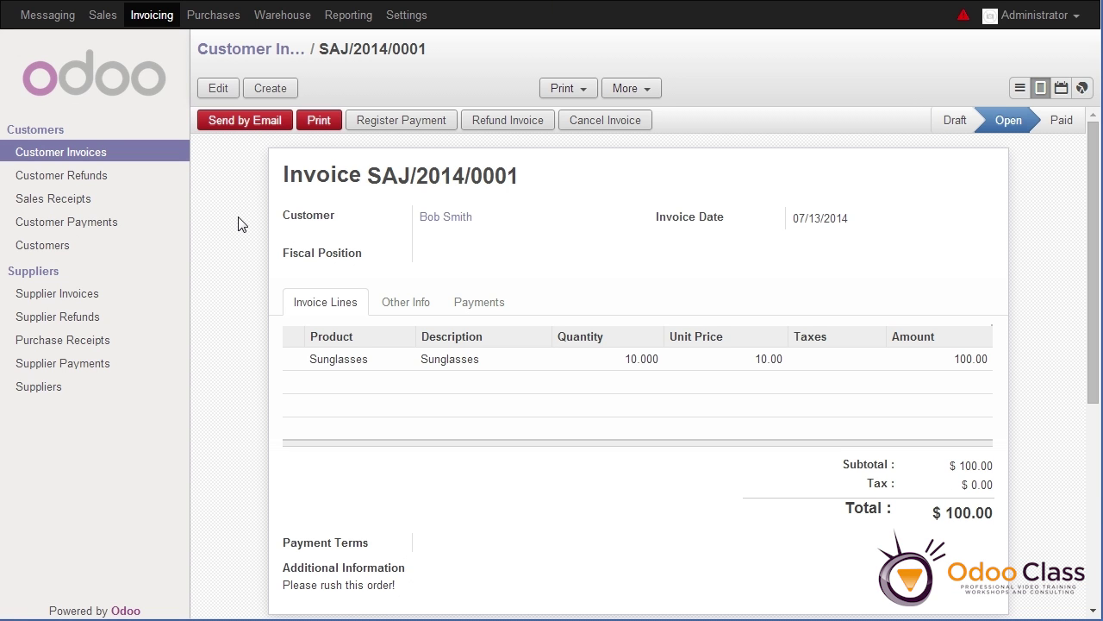
{"action": "mouse_move", "coordinate": [1034, 122]}
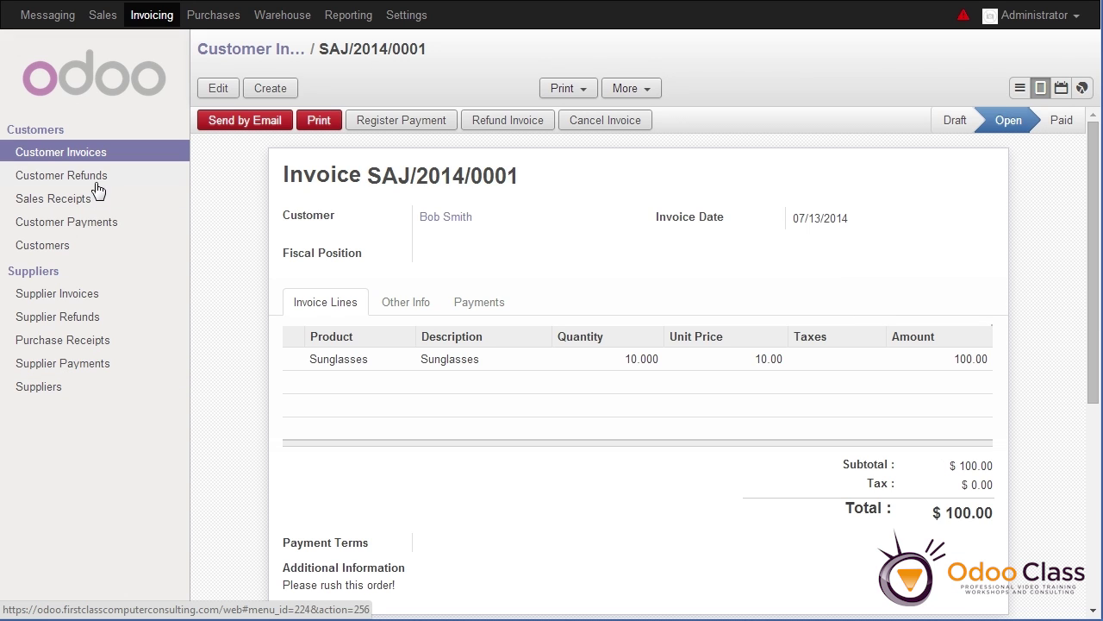
{"action": "left_click", "coordinate": [62, 249]}
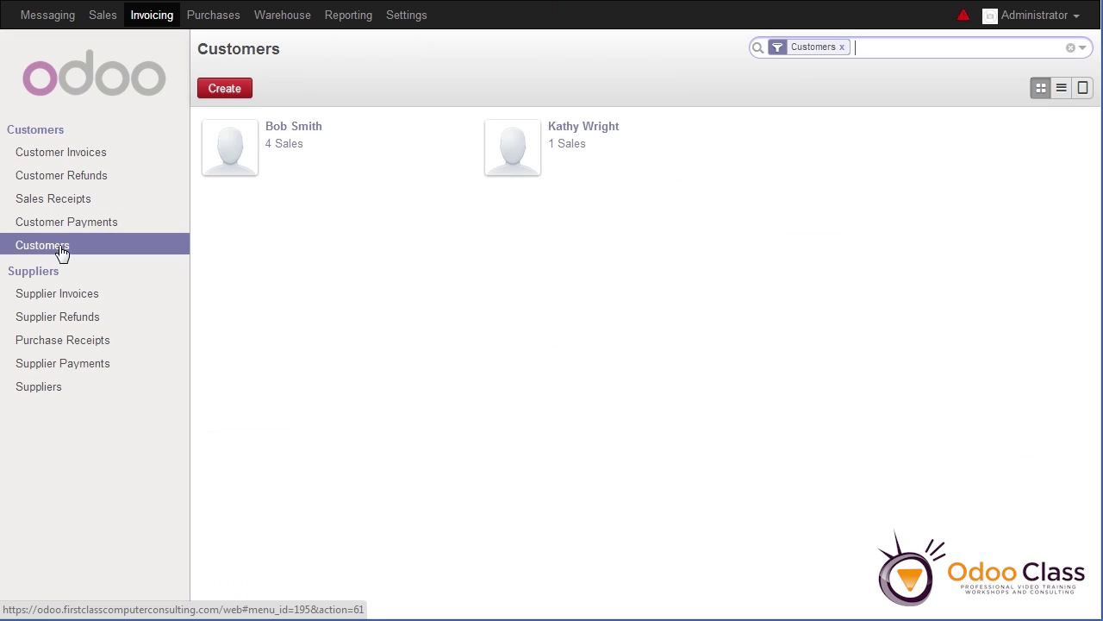
From the customer's record, list their sales orders and open SO004 for $100.00
{"action": "left_click", "coordinate": [284, 136]}
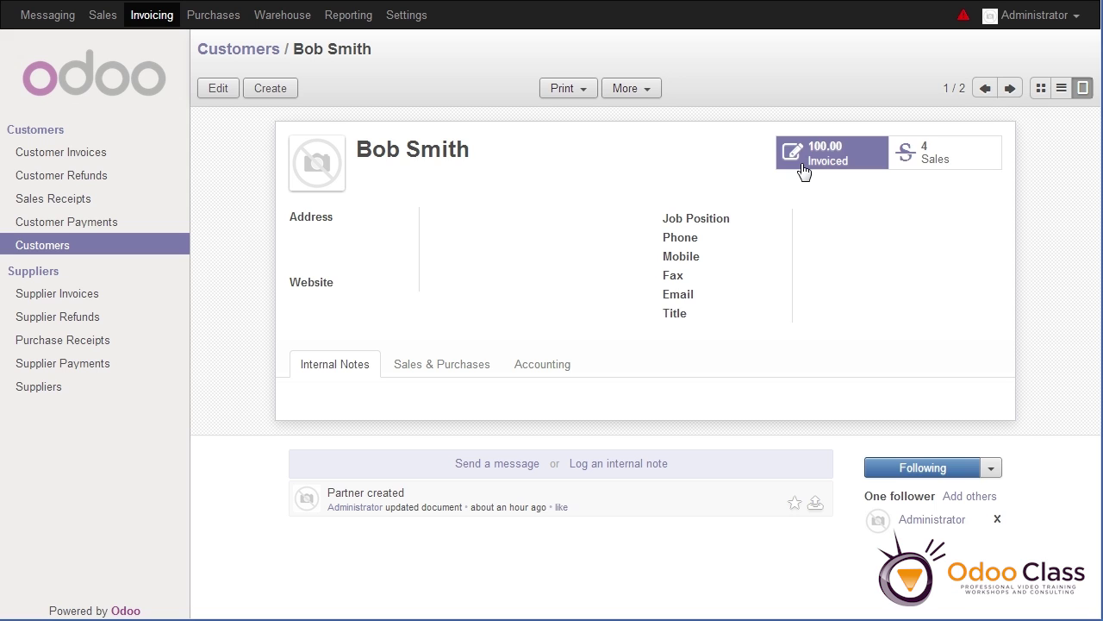
{"action": "left_click", "coordinate": [931, 167]}
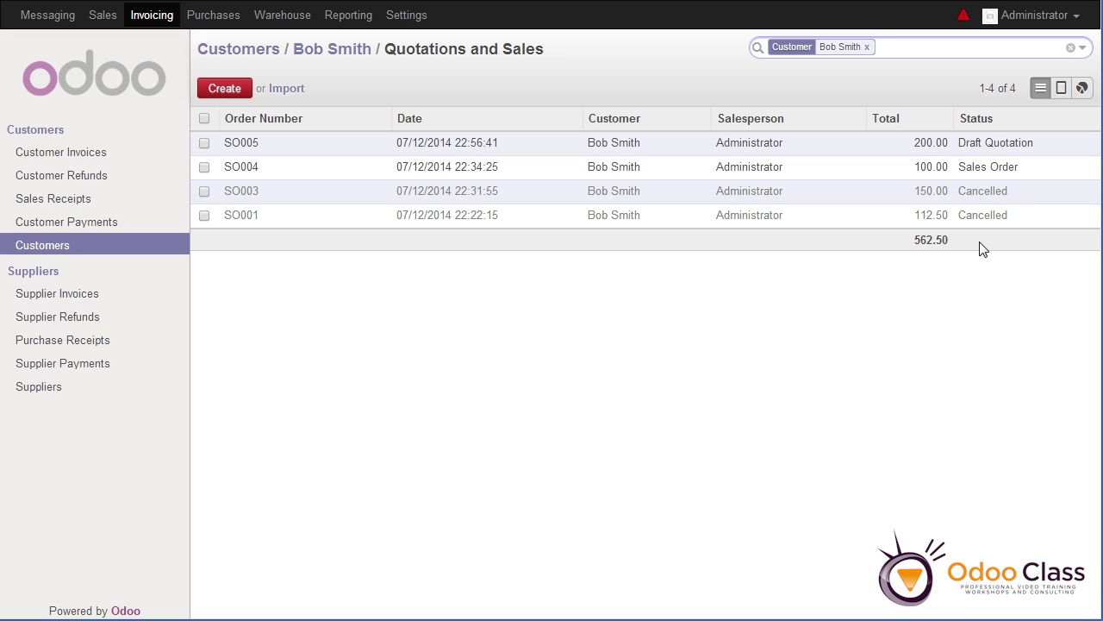
{"action": "mouse_move", "coordinate": [995, 176]}
{"action": "left_click", "coordinate": [988, 175]}
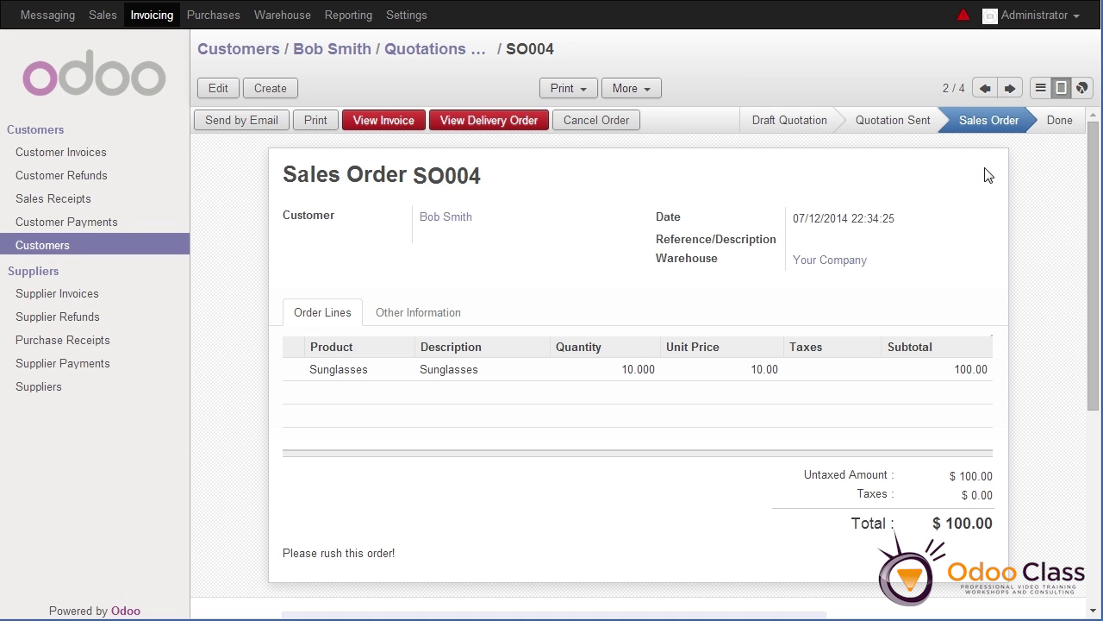
View invoice SAJ/2014/0001 generated from SO004, then go back to the customer's record
{"action": "left_click", "coordinate": [390, 128]}
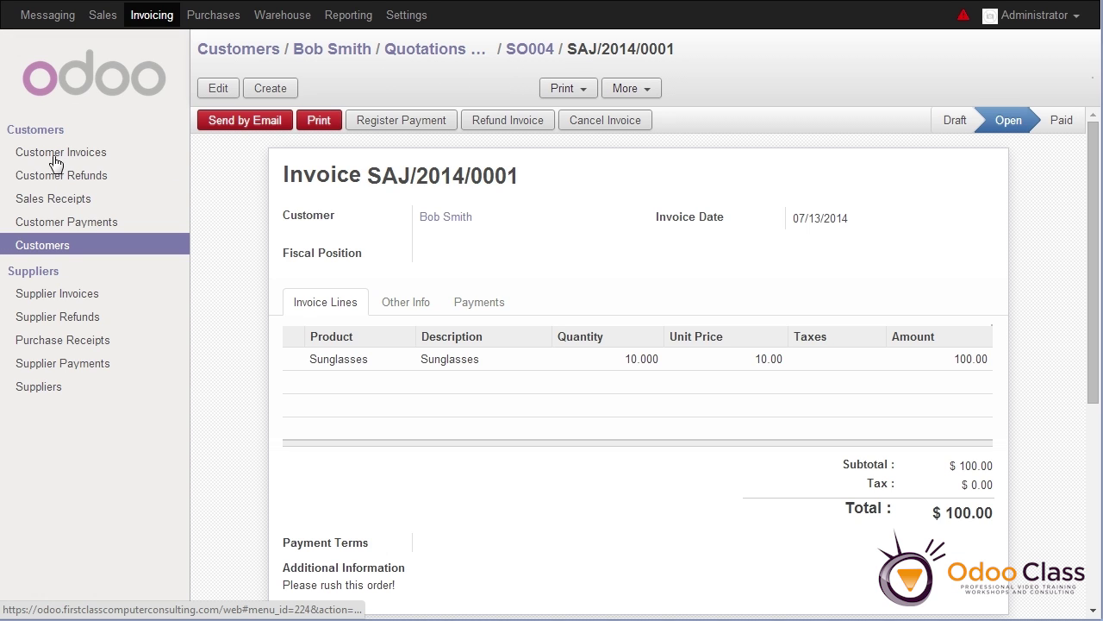
{"action": "left_click", "coordinate": [331, 51]}
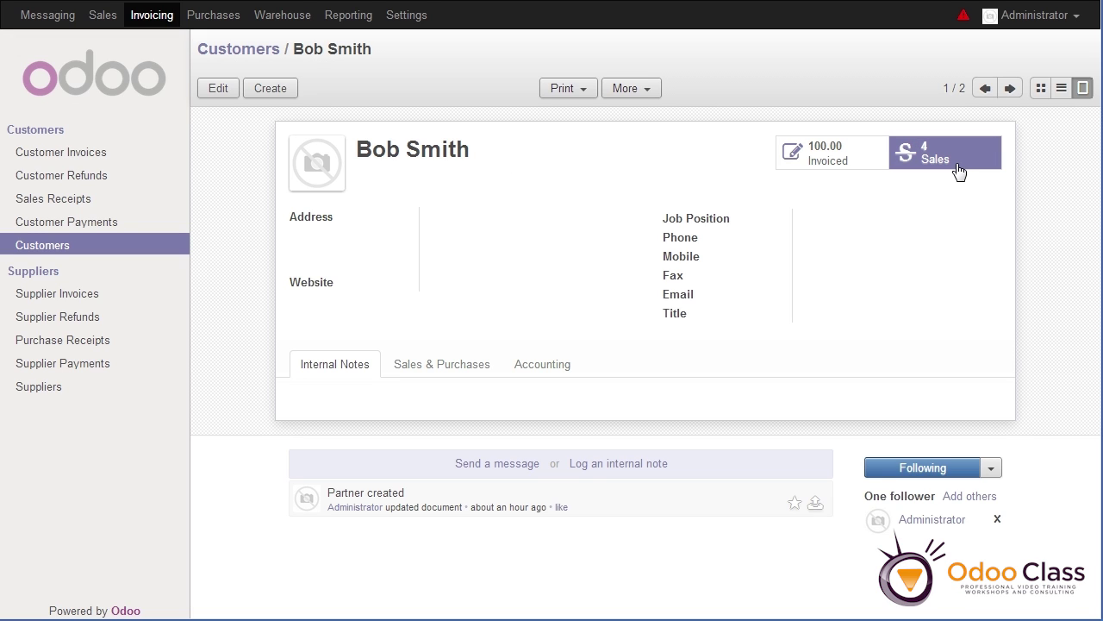
List the customer's invoices and open the single Open invoice SAJ/2014/0001 for 100.00
{"action": "left_click", "coordinate": [814, 163]}
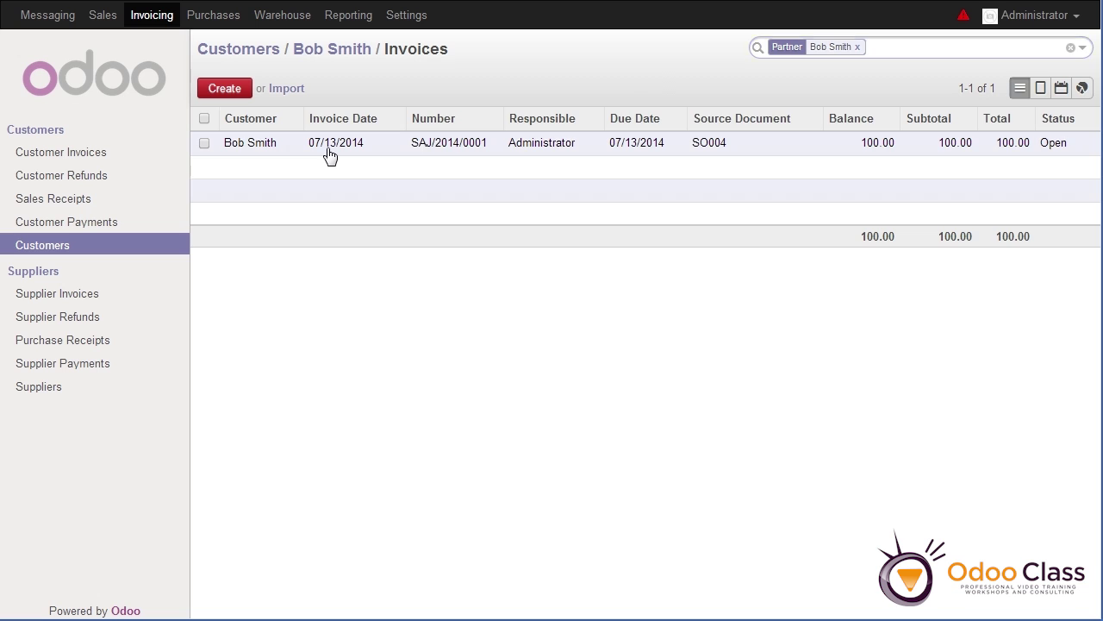
{"action": "left_click", "coordinate": [330, 147]}
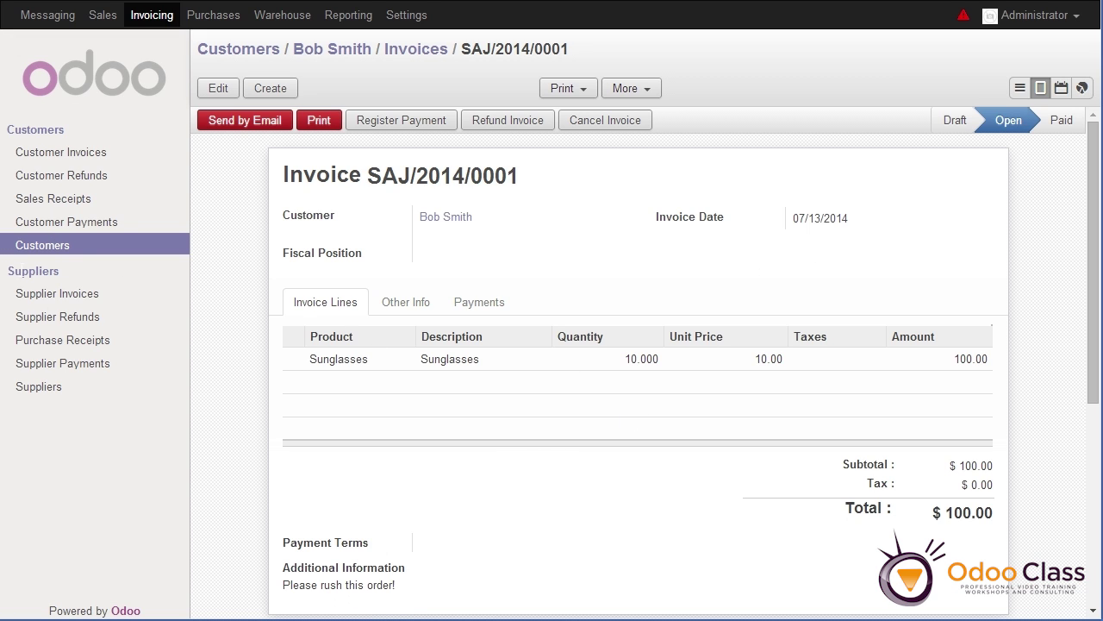
Browse Purchases, Warehouse and the Invoices Analysis report, then return to the Customer Invoices list
{"action": "left_click", "coordinate": [210, 26]}
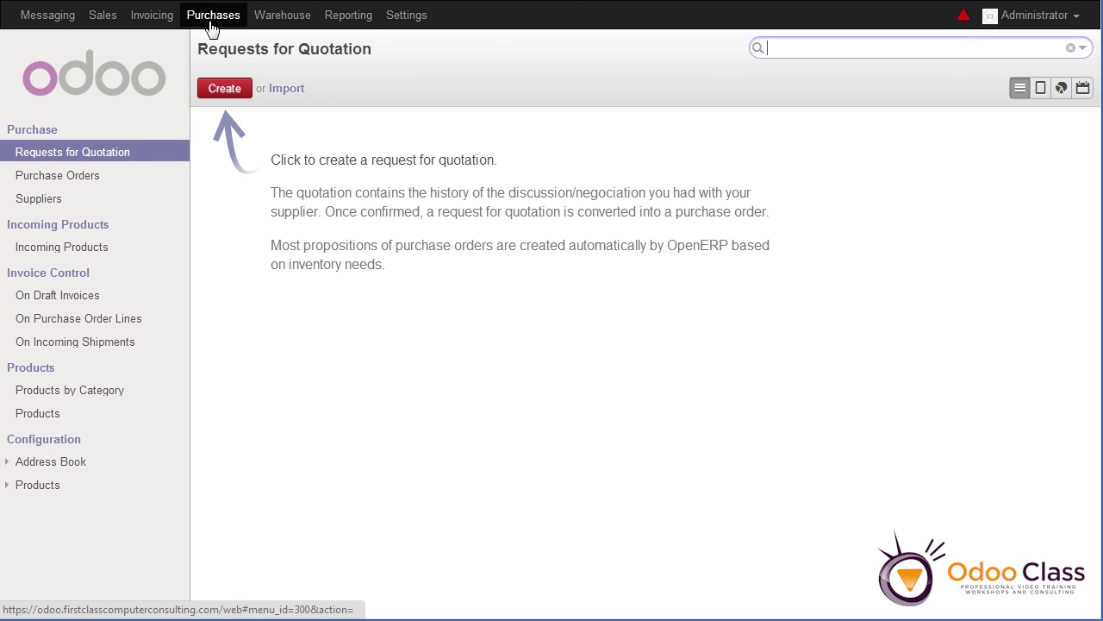
{"action": "left_click", "coordinate": [261, 26]}
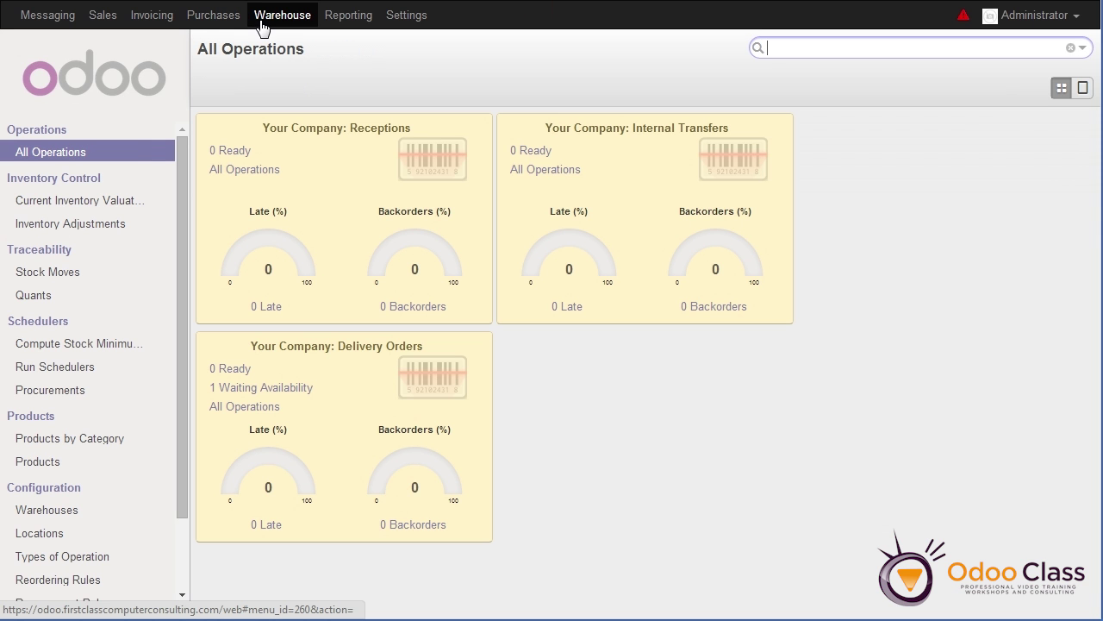
{"action": "left_click", "coordinate": [351, 27]}
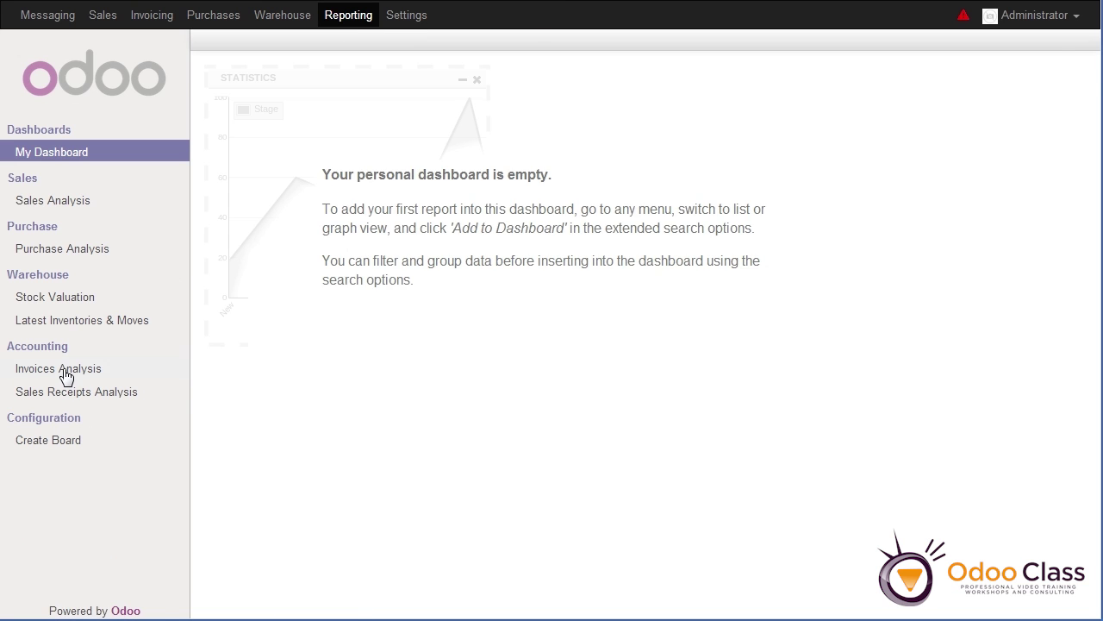
{"action": "left_click", "coordinate": [65, 372]}
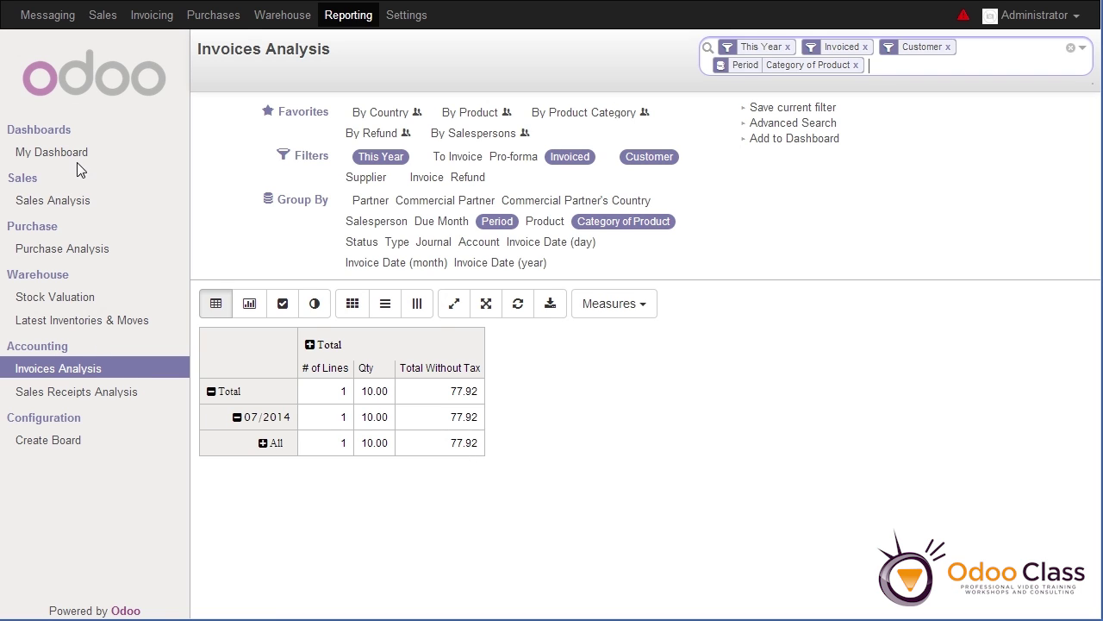
{"action": "left_click", "coordinate": [133, 26]}
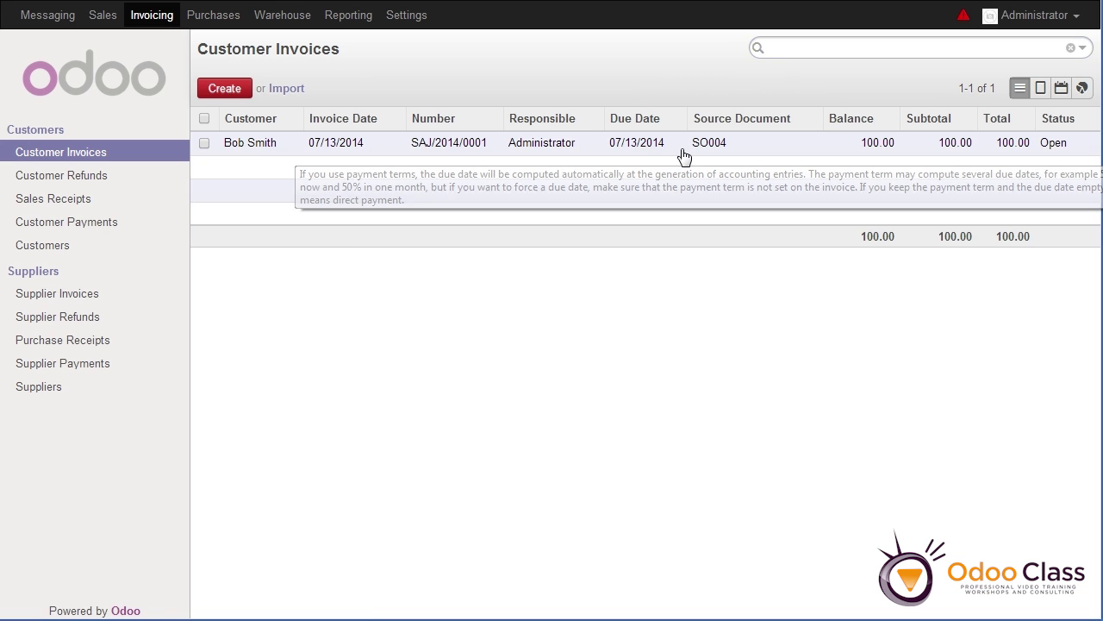
{"action": "left_click", "coordinate": [681, 146]}
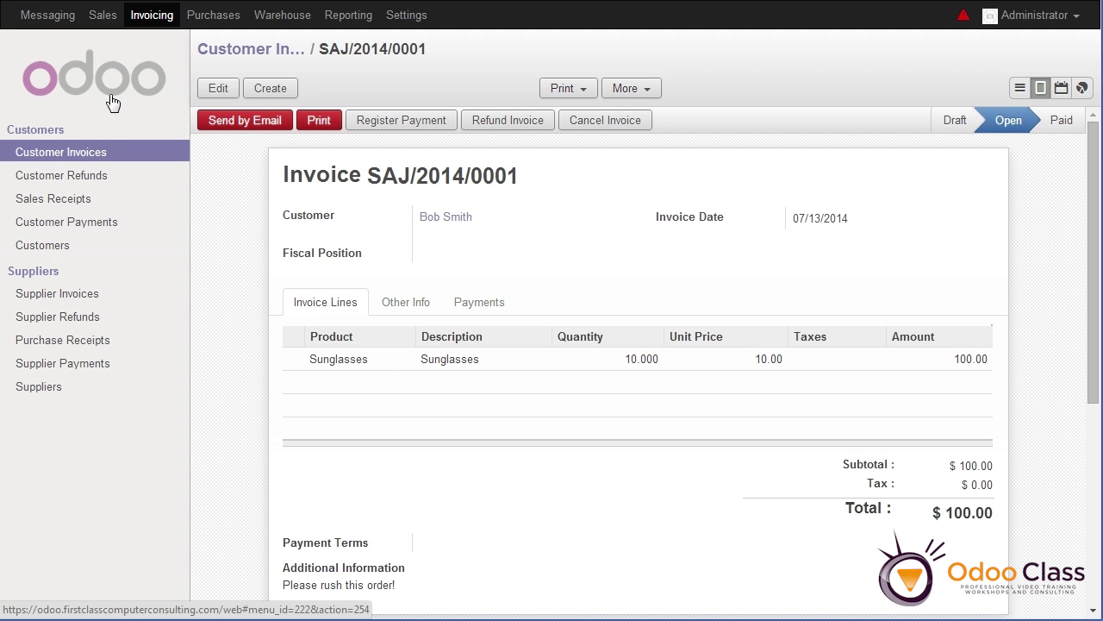
{"action": "left_click", "coordinate": [148, 26]}
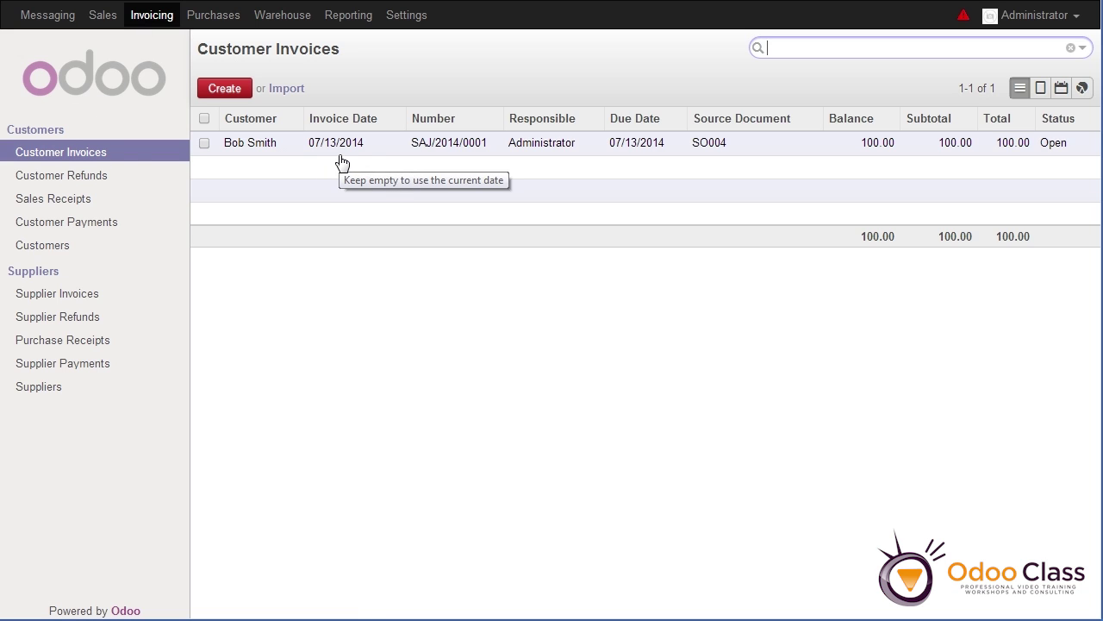
Check the empty Customer Payments and Sales Orders lists, then show the Sales product catalogue
{"action": "left_click", "coordinate": [90, 226]}
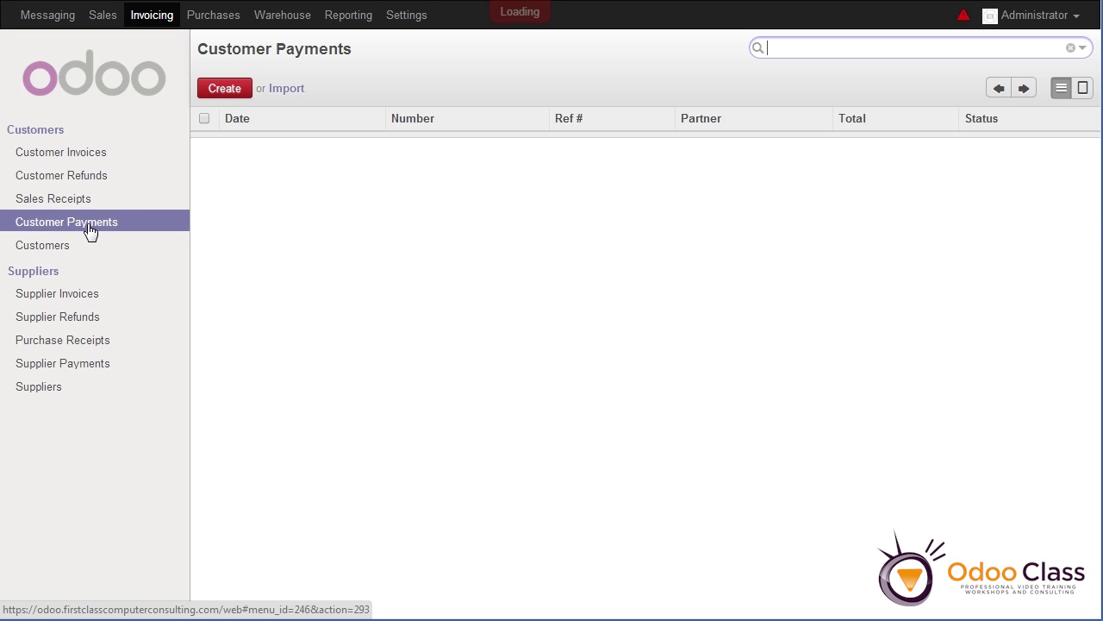
{"action": "left_click", "coordinate": [102, 15]}
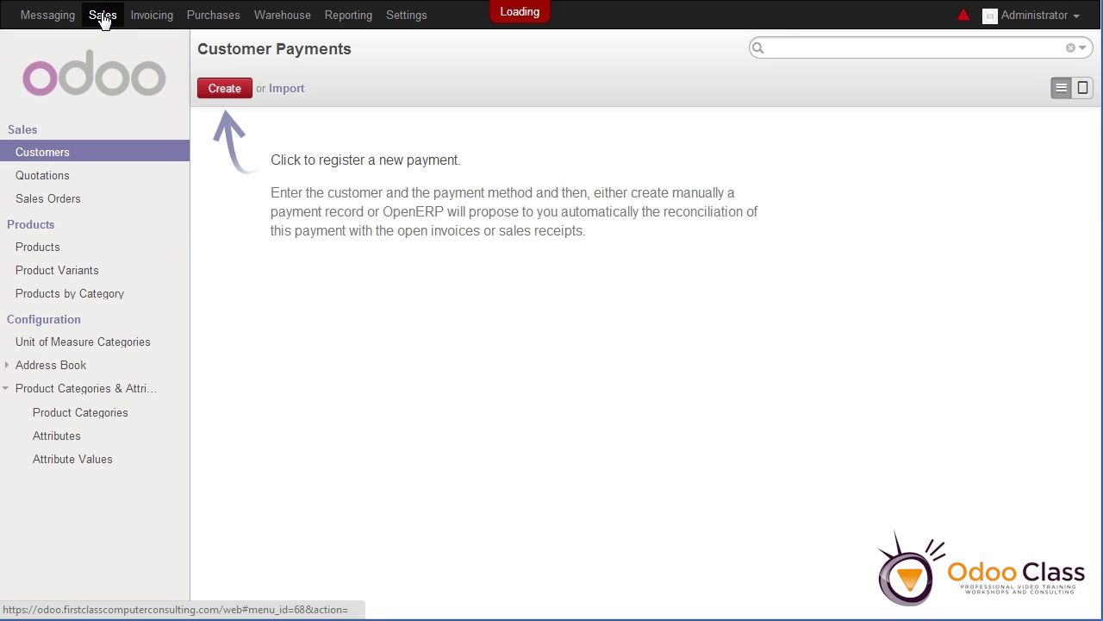
{"action": "left_click", "coordinate": [44, 202]}
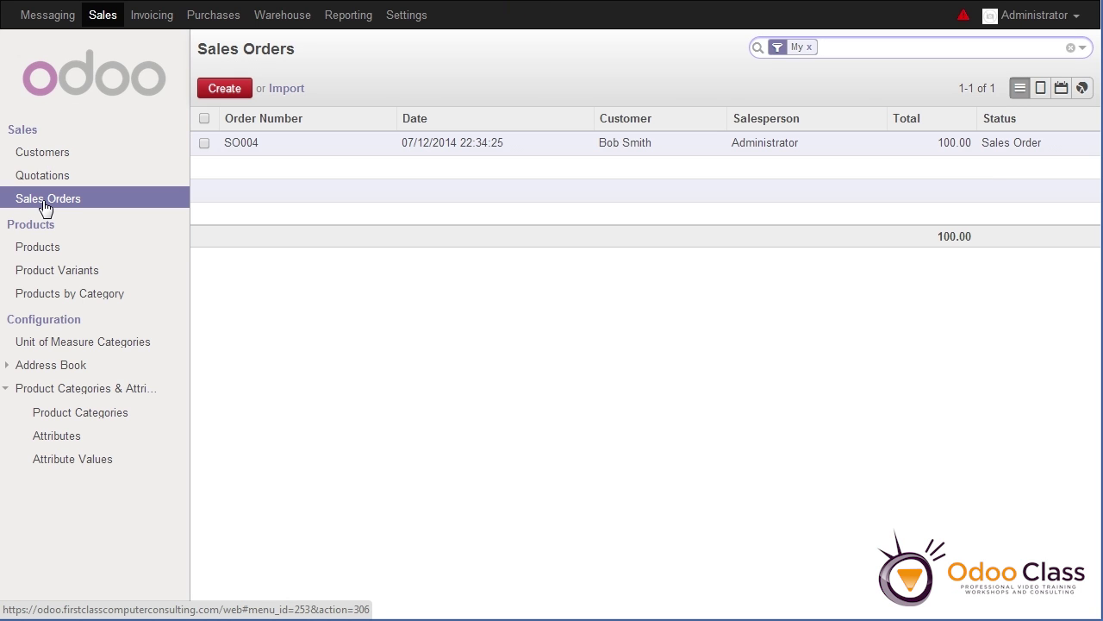
{"action": "left_click", "coordinate": [50, 250]}
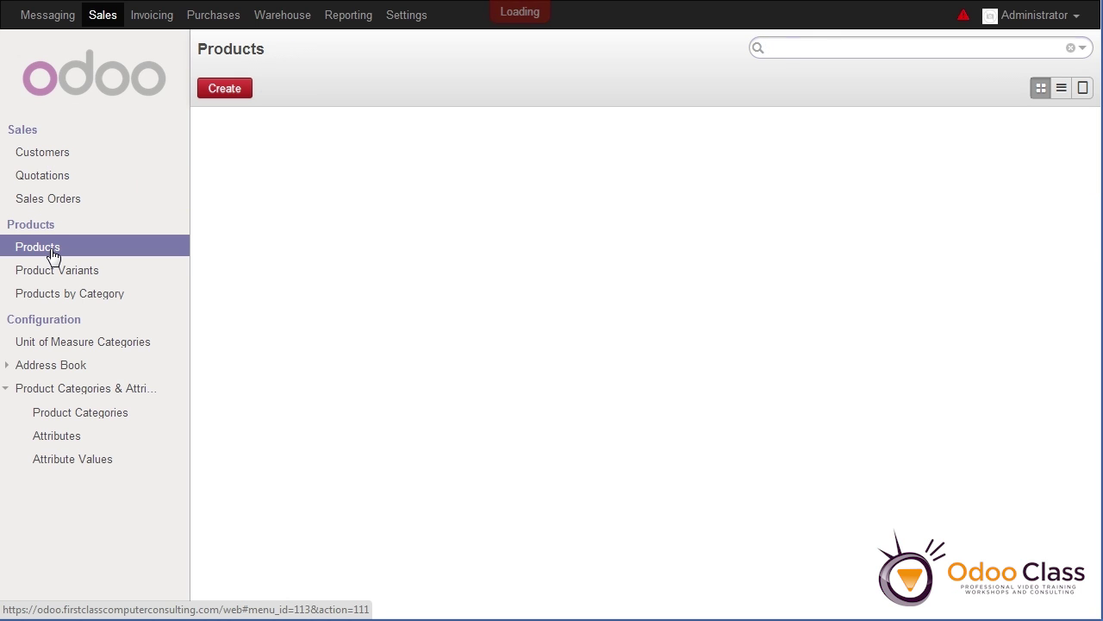